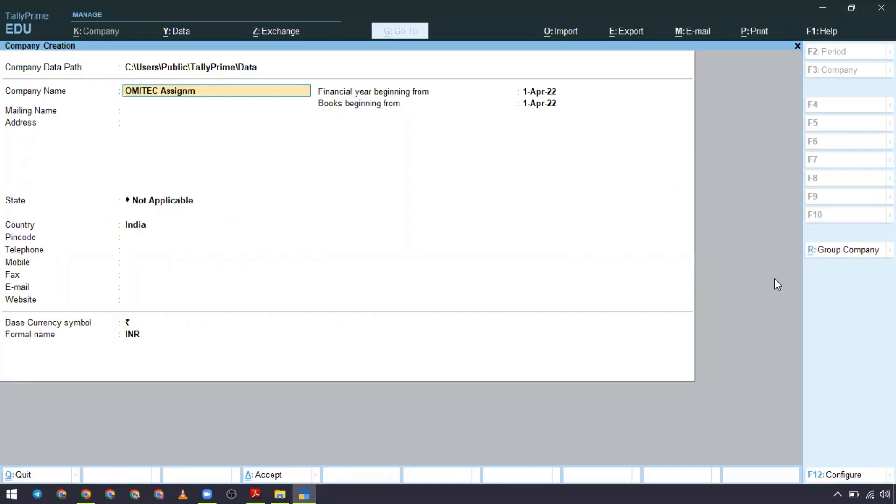
- Name the new company OMITEC Assignment 12 and create it with the default mailing name and remaining details
{"action": "key", "text": "Return"}
{"action": "key", "text": "Return"}
{"action": "key", "text": "Return"}
{"action": "key", "text": "Return"}
{"action": "key", "text": "Return"}
{"action": "key", "text": "Return"}
{"action": "key", "text": "Return"}
{"action": "key", "text": "Return"}
{"action": "key", "text": "Return"}
{"action": "key", "text": "Return"}
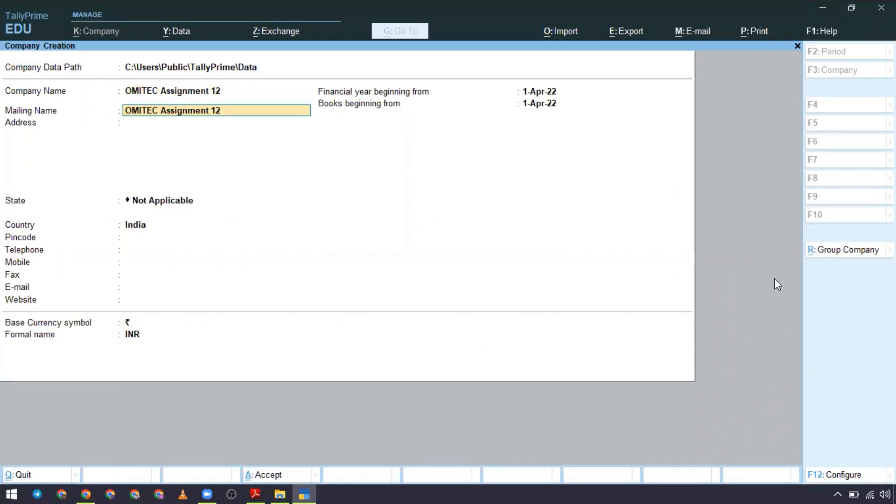
{"action": "key", "text": "ctrl+a"}
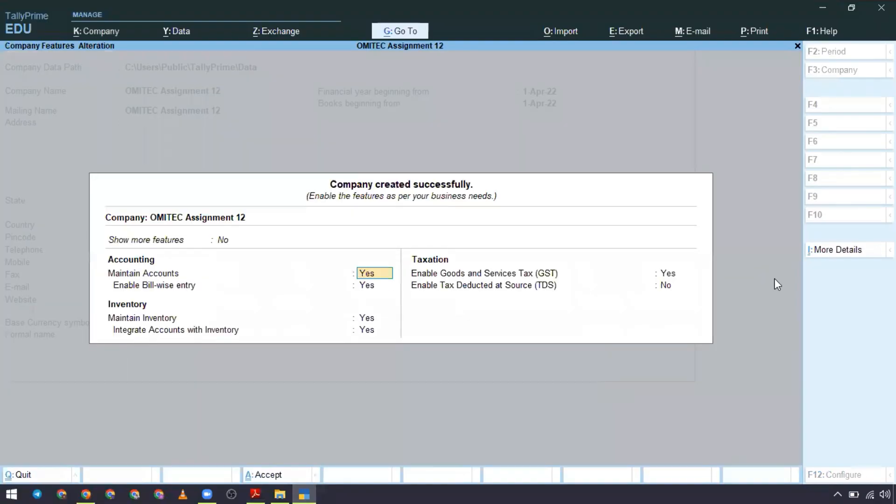
- Disable bill-wise entry, inventory maintenance and GST for the company, leave TDS off, and save the features
{"action": "key", "text": "Return"}
{"action": "type", "text": "n"}
{"action": "key", "text": "Return"}
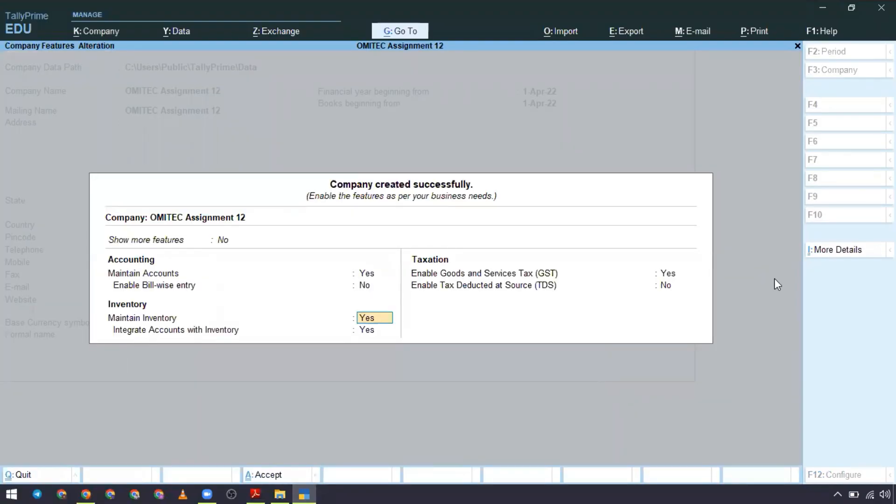
{"action": "type", "text": "n"}
{"action": "key", "text": "Return"}
{"action": "type", "text": "n"}
{"action": "key", "text": "Return"}
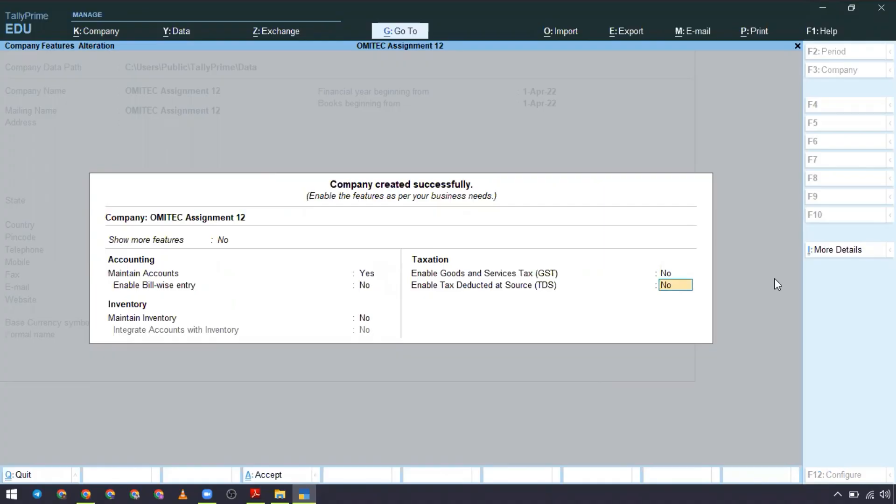
{"action": "key", "text": "Return"}
{"action": "key", "text": "y"}
- Open voucher entry, check the first journal entry in the assignment PDF, and start a receipt voucher
{"action": "key", "text": "Down"}
{"action": "key", "text": "Down"}
{"action": "key", "text": "Down"}
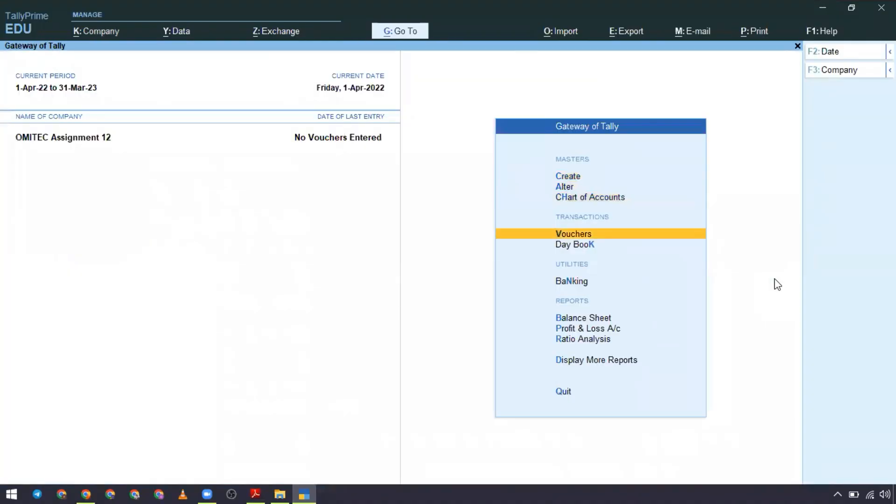
{"action": "key", "text": "Down"}
{"action": "key", "text": "Up"}
{"action": "key", "text": "Return"}
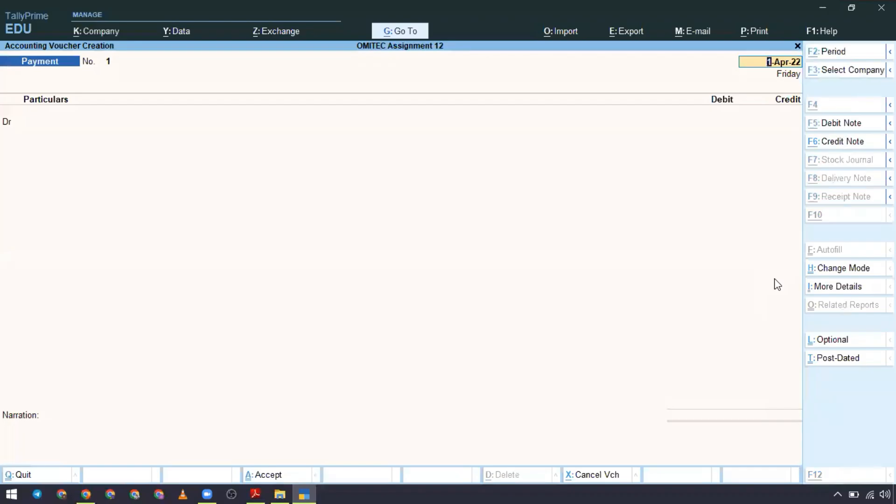
{"action": "key", "text": "alt+Tab"}
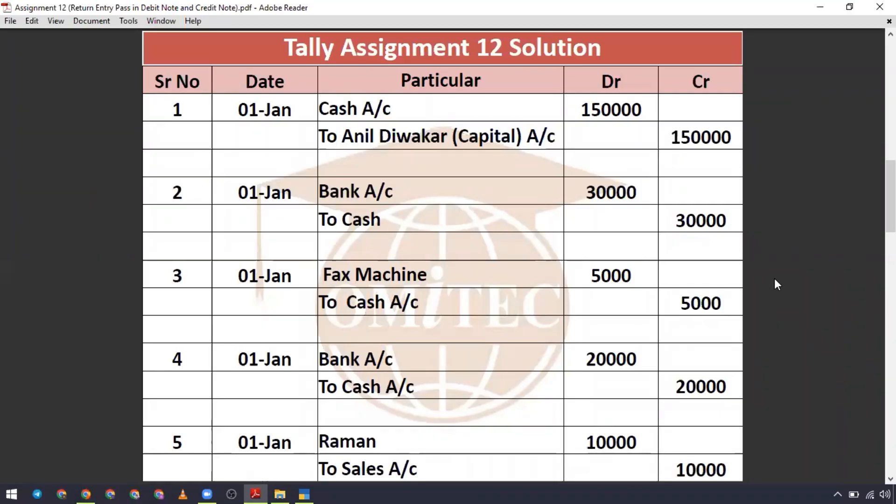
{"action": "key", "text": "alt+Tab"}
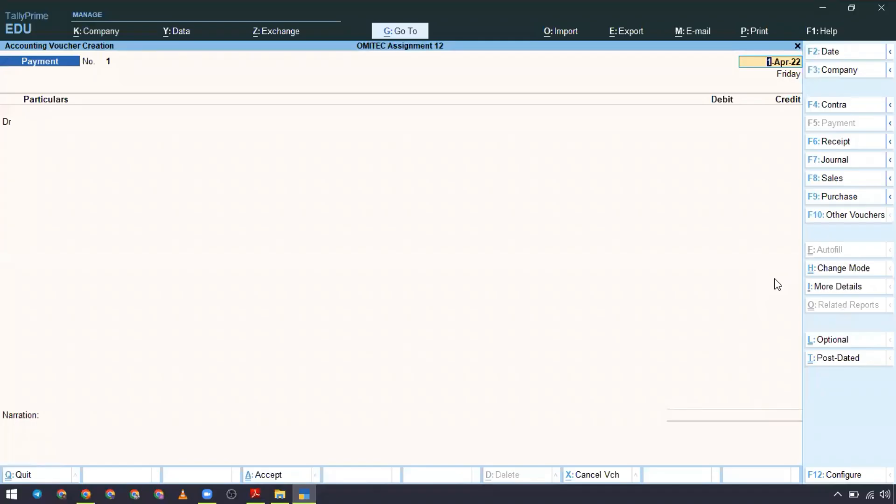
{"action": "key", "text": "F6"}
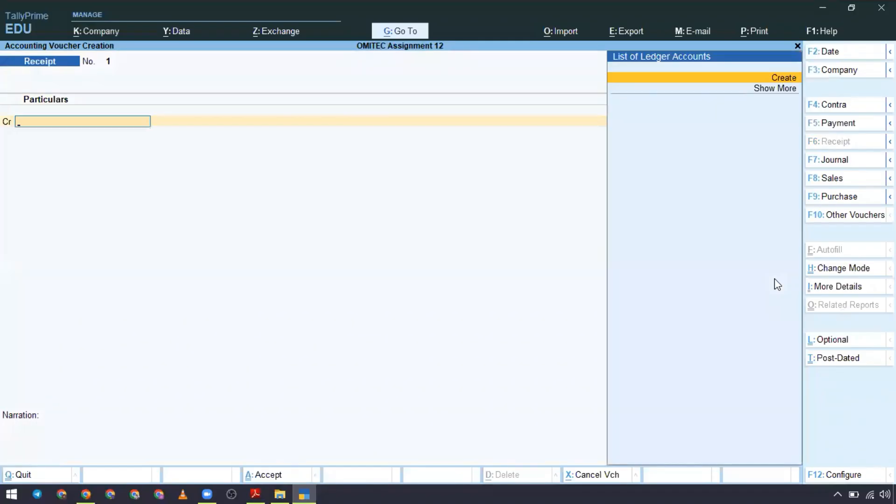
- Create a ledger named Capital under Capital Account for the receipt's credit line
{"action": "key", "text": "alt+c"}
{"action": "key", "text": "alt+Tab"}
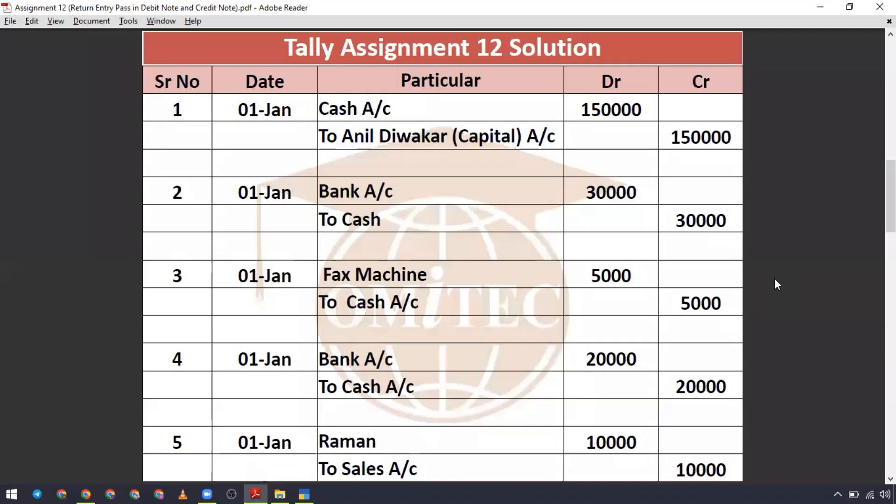
{"action": "key", "text": "alt+Tab"}
{"action": "type", "text": "Capi"}
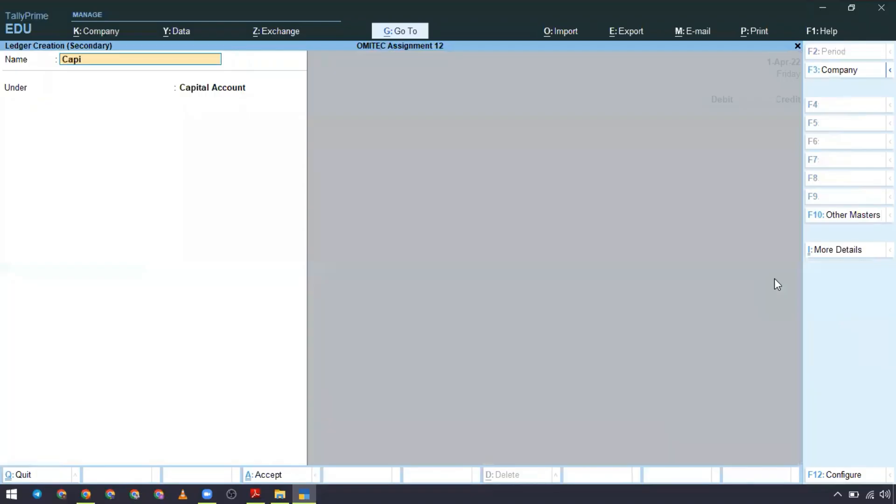
{"action": "type", "text": "tal"}
{"action": "key", "text": "Return"}
{"action": "key", "text": "Return"}
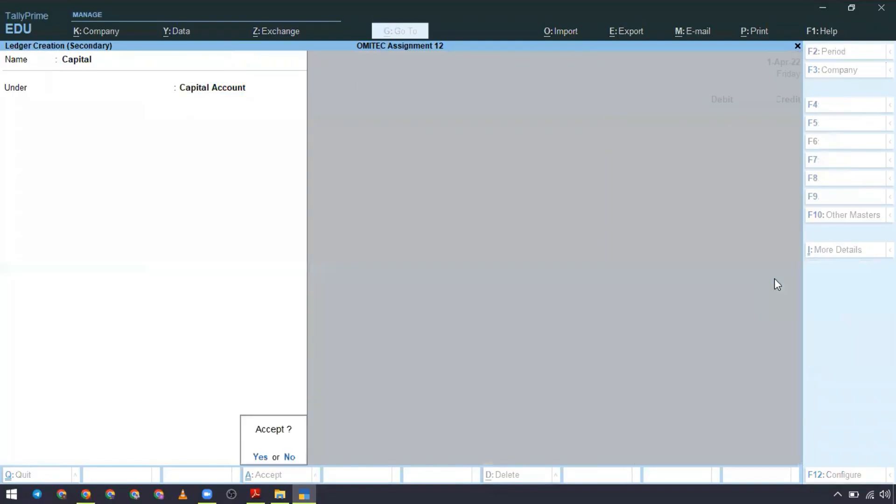
{"action": "key", "text": "Return"}
- Credit Capital with 150000, debit Cash with the same amount, and check the entry against the assignment PDF
{"action": "type", "text": "150000"}
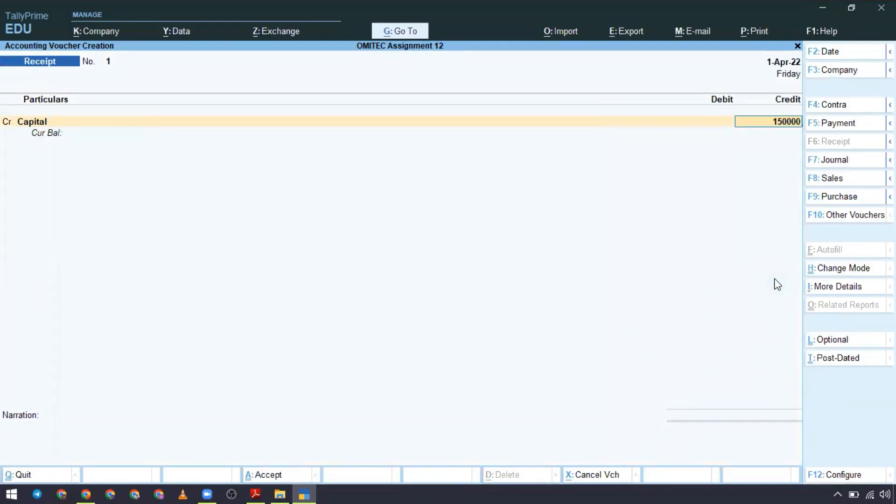
{"action": "key", "text": "Return"}
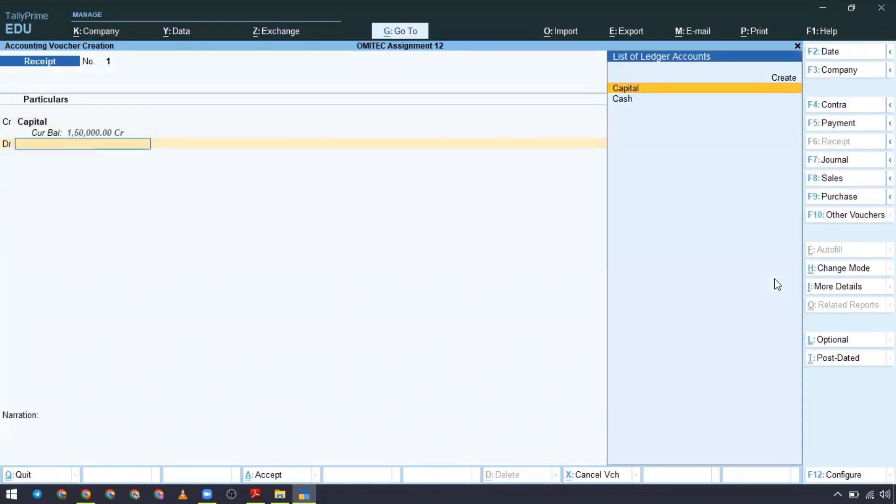
{"action": "type", "text": "Cas"}
{"action": "key", "text": "Return"}
{"action": "key", "text": "alt+Tab"}
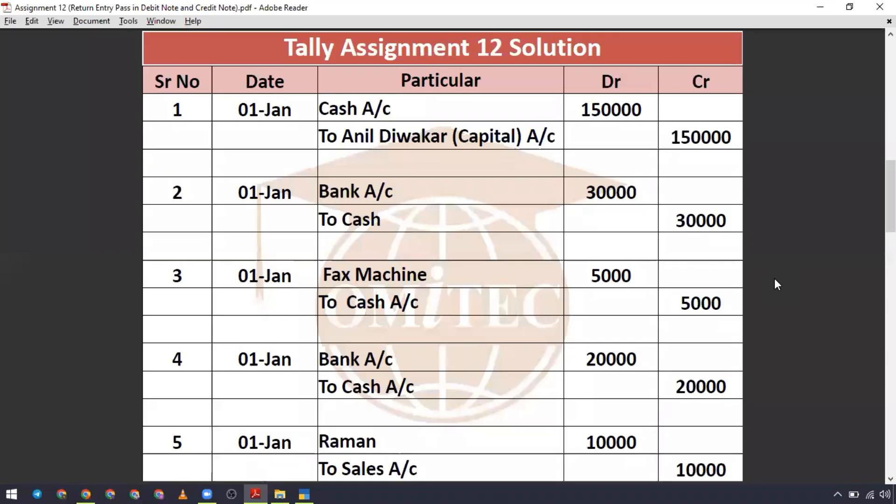
{"action": "key", "text": "alt+Tab"}
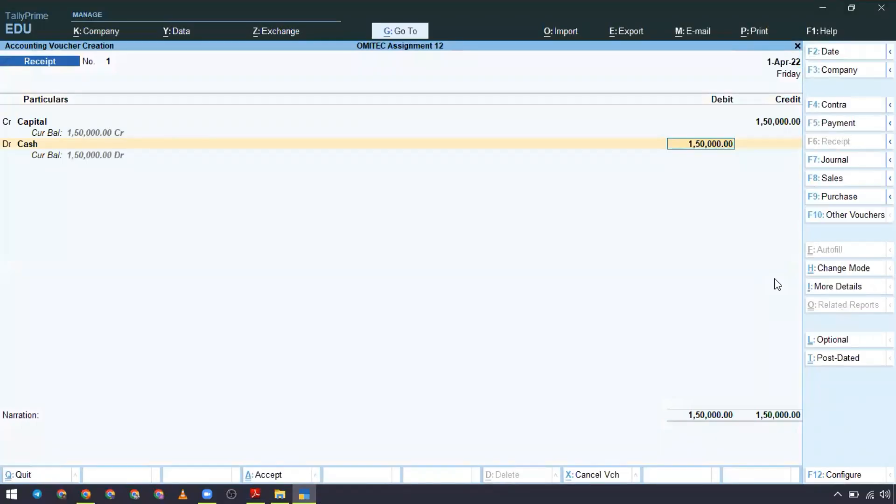
- Set the receipt voucher's date to 1-Jan-23 and save the voucher without a narration
{"action": "key", "text": "F2"}
{"action": "type", "text": "1-1"}
{"action": "key", "text": "Return"}
{"action": "key", "text": "Return"}
{"action": "key", "text": "Return"}
{"action": "key", "text": "Return"}
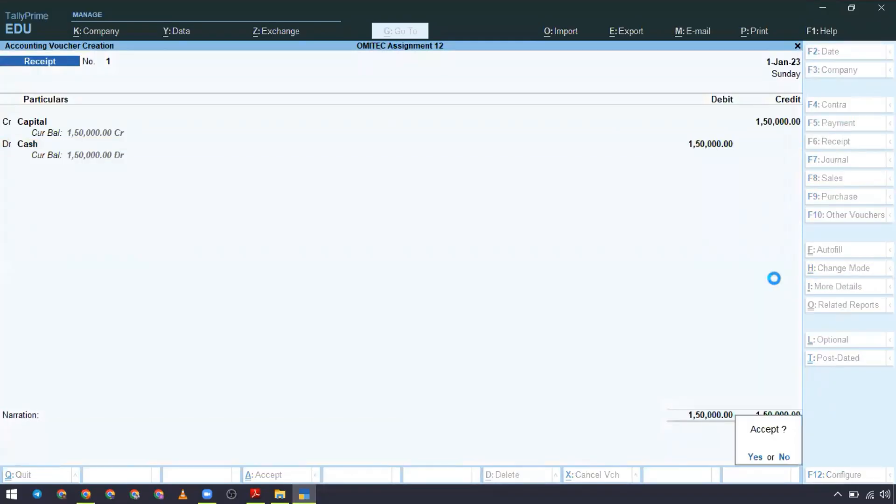
- Start a contra voucher for the assignment PDF's second entry and credit Cash with 30000
{"action": "key", "text": "alt+Tab"}
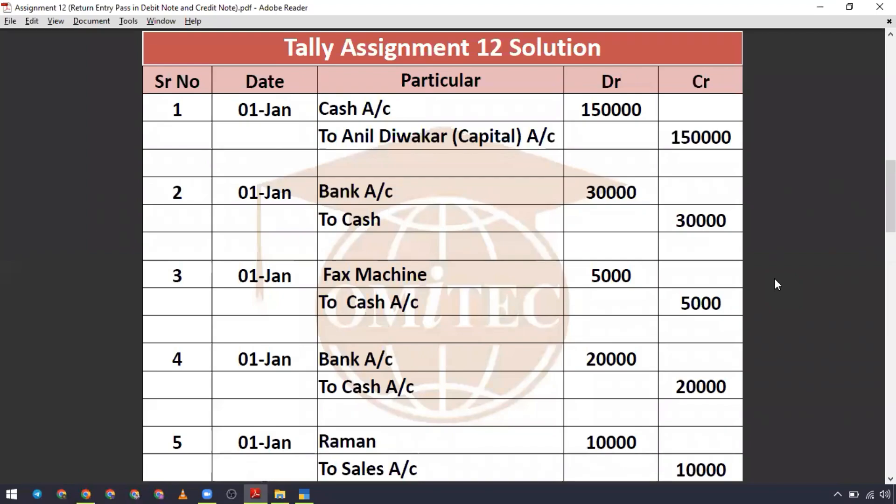
{"action": "key", "text": "alt+Tab"}
{"action": "key", "text": "F4"}
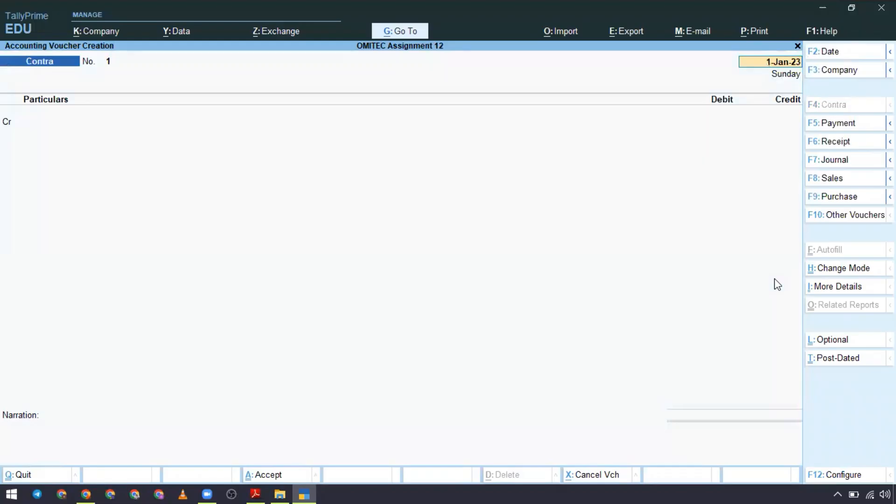
{"action": "key", "text": "alt+Tab"}
{"action": "key", "text": "alt+Tab"}
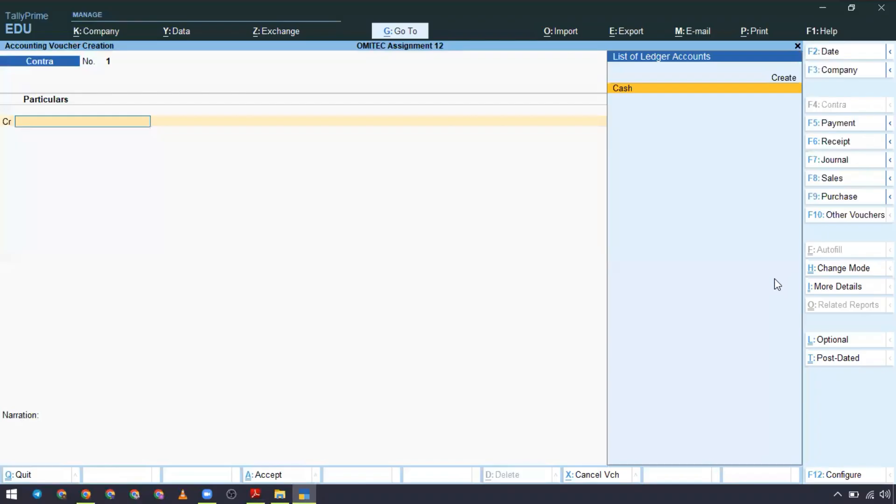
{"action": "type", "text": "Cas"}
{"action": "key", "text": "Return"}
{"action": "type", "text": "30000"}
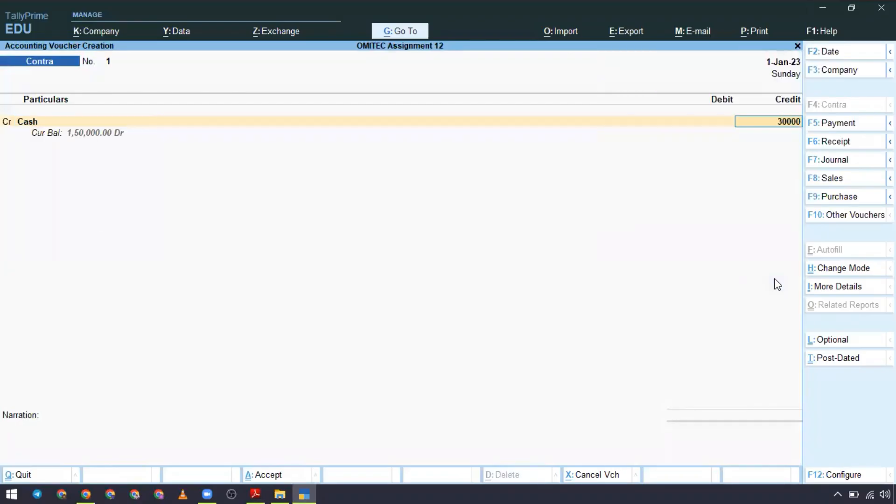
{"action": "key", "text": "Return"}
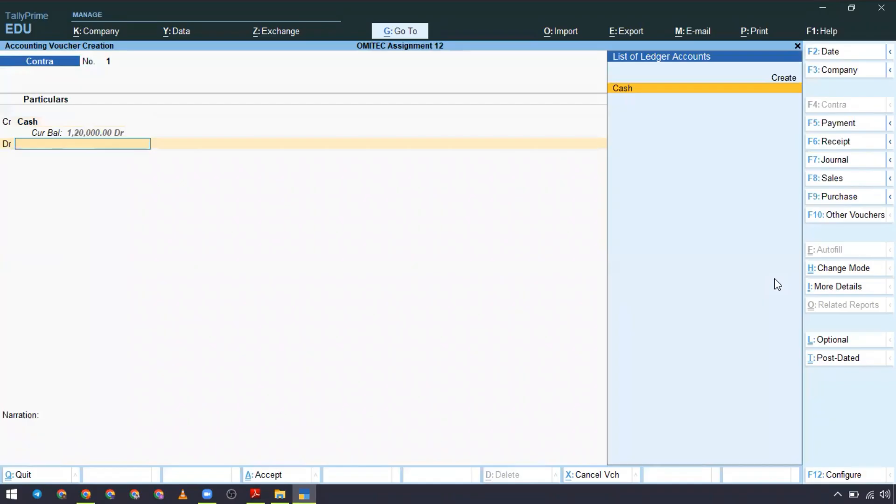
- Create a ledger named Bank under Bank Accounts for the contra voucher's debit line
{"action": "key", "text": "Up"}
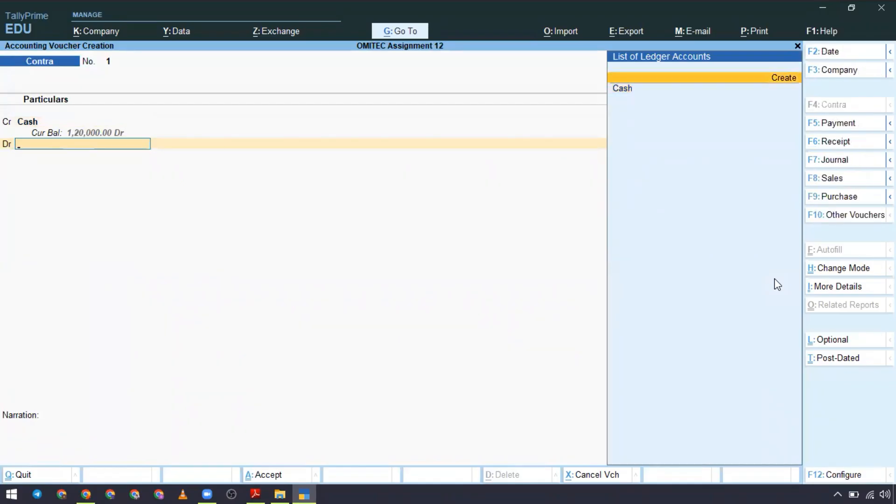
{"action": "key", "text": "Return"}
{"action": "type", "text": "Bak"}
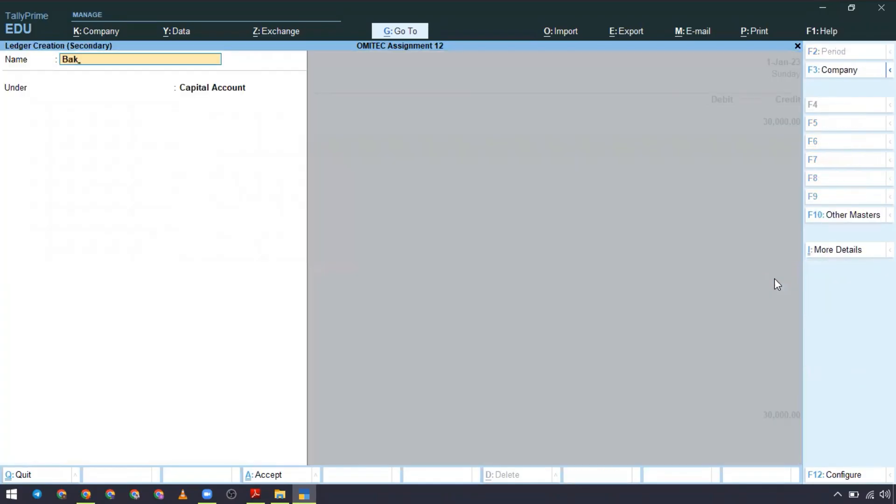
{"action": "key", "text": "BackSpace"}
{"action": "type", "text": "nk"}
{"action": "key", "text": "Return"}
{"action": "type", "text": "Ban"}
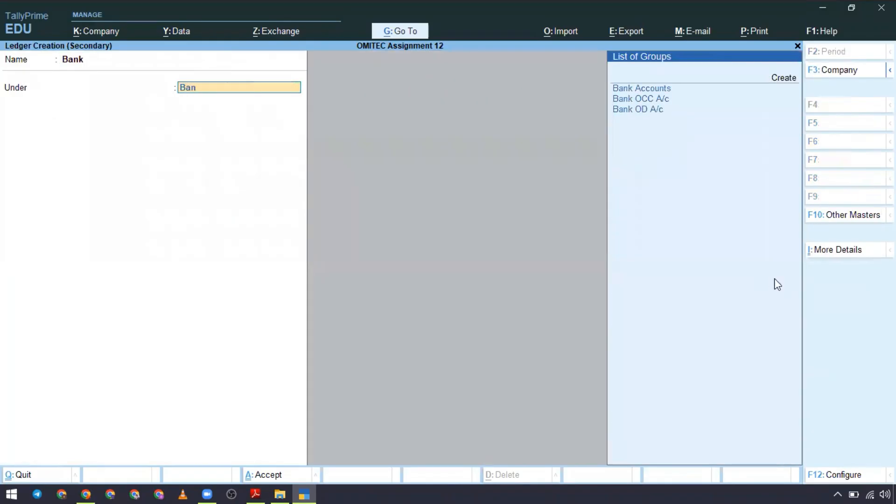
{"action": "key", "text": "Return"}
{"action": "key", "text": "Return"}
- Debit Bank with 30,000, keep the default cash bank allocation, and save the contra voucher
{"action": "key", "text": "Return"}
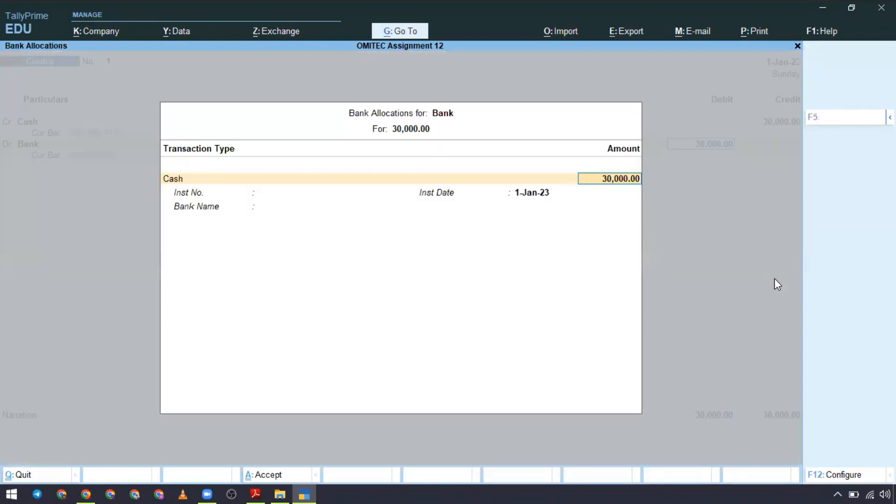
{"action": "key", "text": "Return"}
{"action": "key", "text": "Return"}
{"action": "key", "text": "Return"}
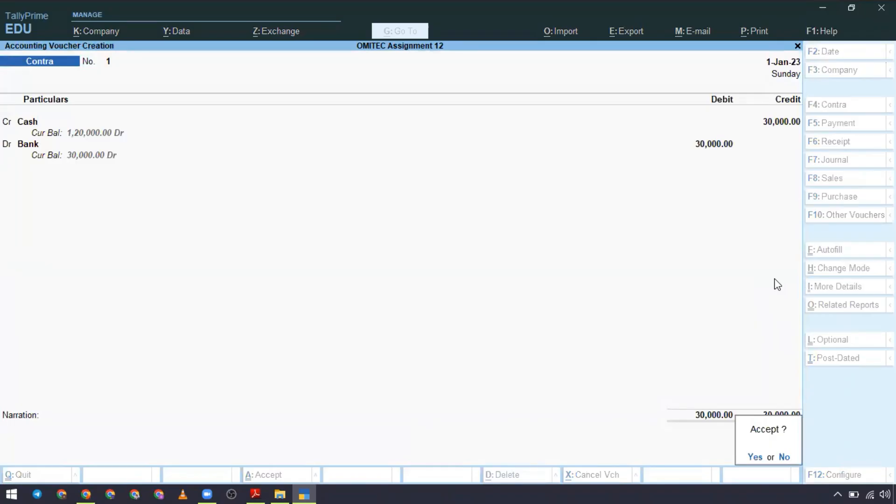
{"action": "key", "text": "Return"}
- Check the third entry in the assignment PDF and start a payment voucher dated 1-Jan-23
{"action": "key", "text": "alt+Tab"}
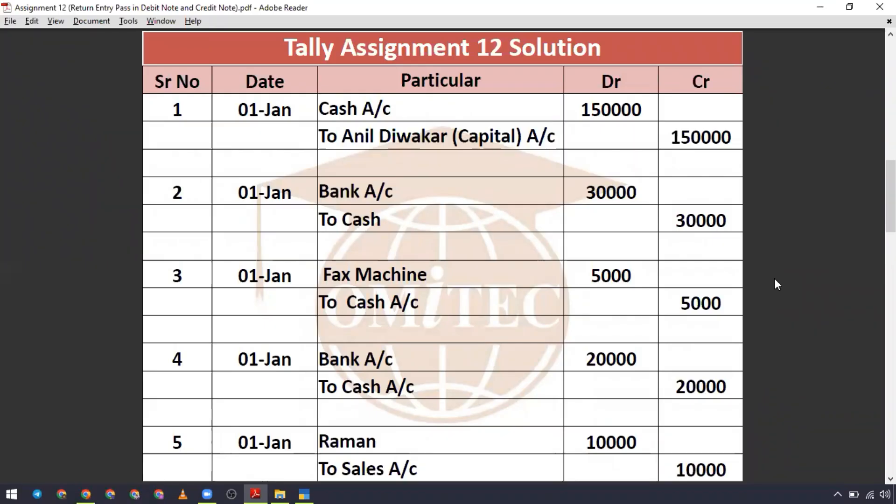
{"action": "key", "text": "alt+Tab"}
{"action": "key", "text": "F5"}
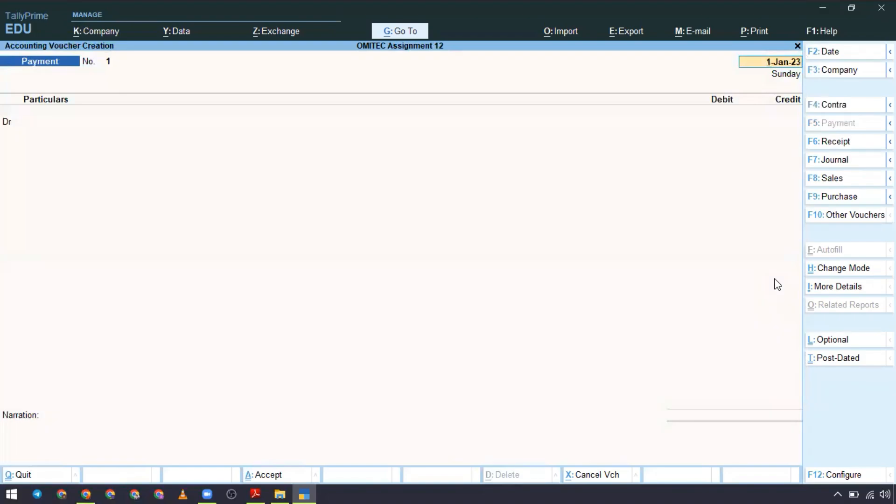
{"action": "key", "text": "Return"}
- Create a ledger named Fax Machine under Fixed Assets for the payment voucher's debit line, copying the name from the assignment PDF's third entry
{"action": "key", "text": "alt+Tab"}
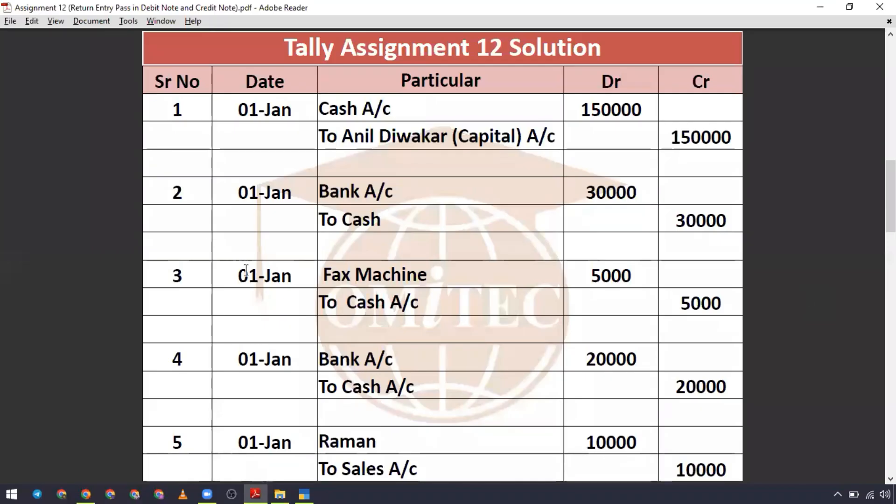
{"action": "left_click_drag", "start_coordinate": [322, 274], "coordinate": [427, 277]}
{"action": "key", "text": "ctrl+c"}
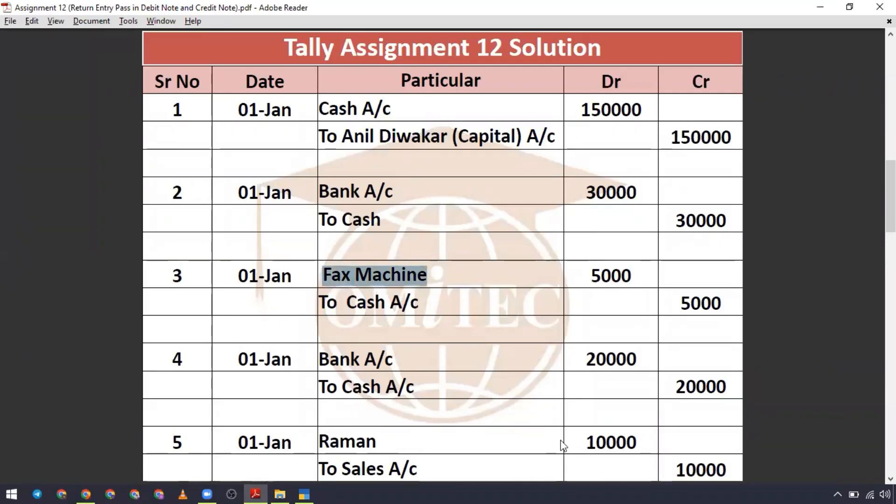
{"action": "key", "text": "alt+Tab"}
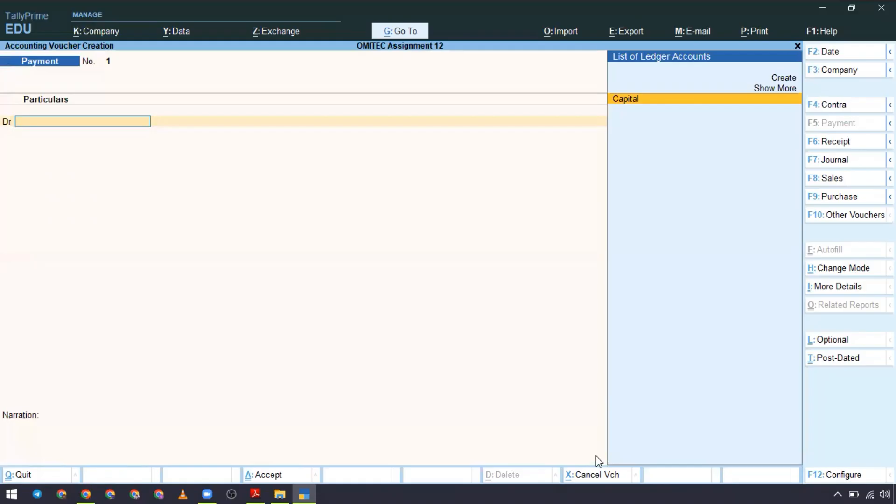
{"action": "key", "text": "alt+c"}
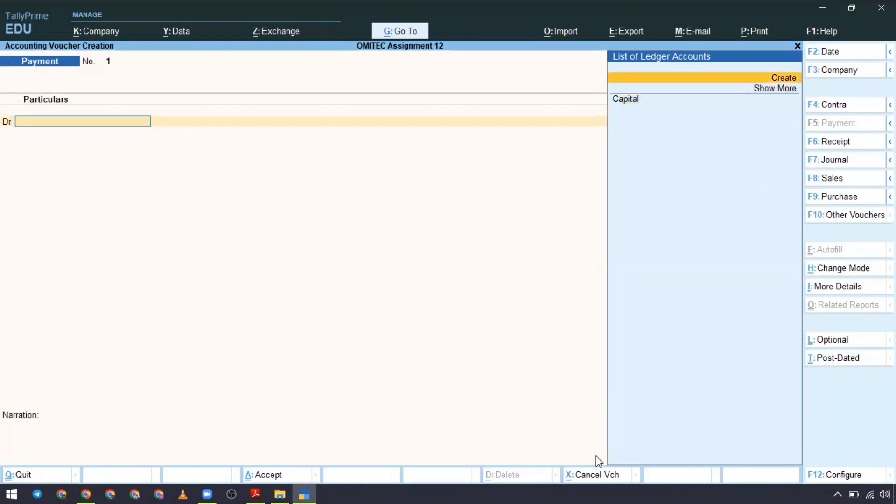
{"action": "key", "text": "ctrl+v"}
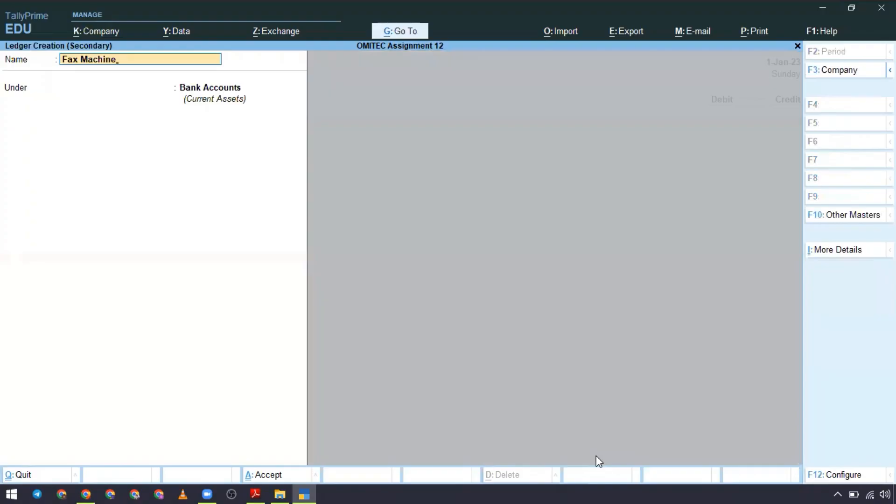
{"action": "key", "text": "Return"}
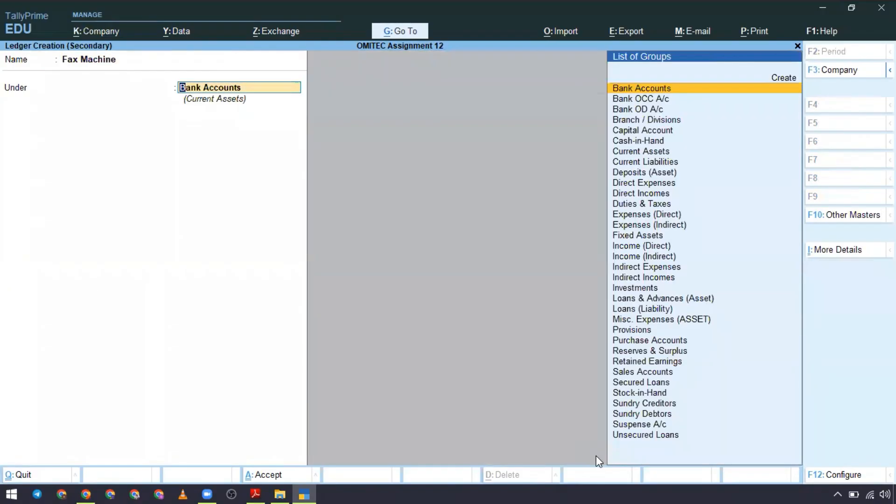
{"action": "type", "text": "Fi"}
{"action": "key", "text": "Return"}
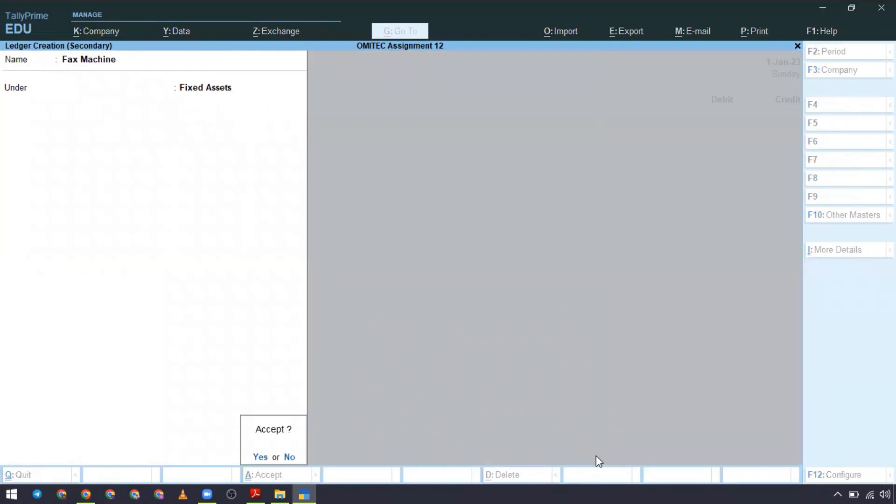
{"action": "key", "text": "Return"}
- Debit Fax Machine with 5000, credit Cash with the same amount, and save the payment voucher
{"action": "key", "text": "alt+Tab"}
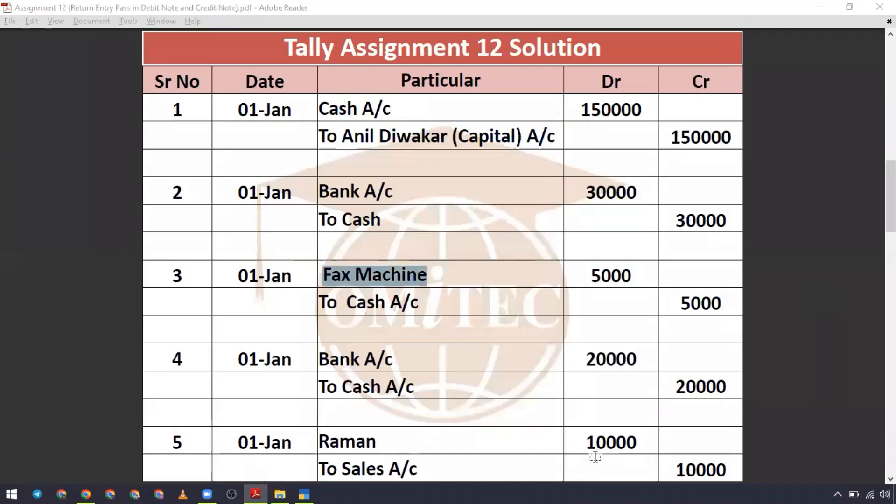
{"action": "key", "text": "alt+Tab"}
{"action": "type", "text": "5000"}
{"action": "key", "text": "Return"}
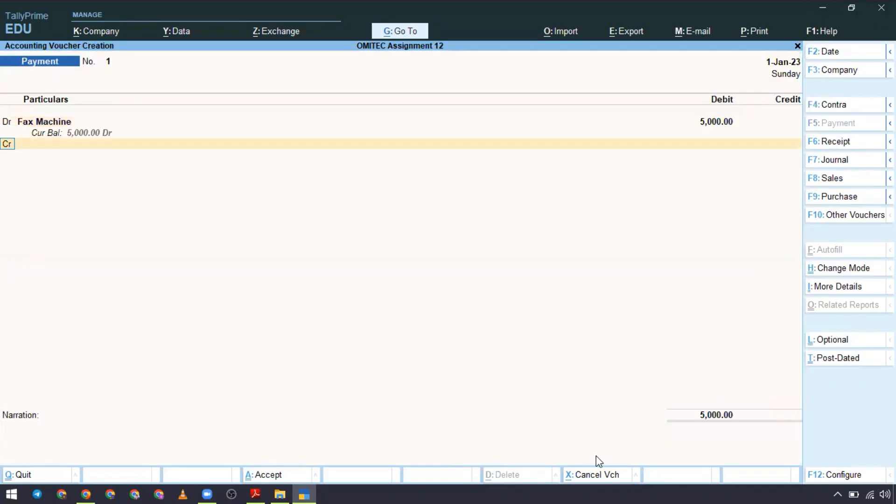
{"action": "key", "text": "Down"}
{"action": "key", "text": "Down"}
{"action": "key", "text": "Return"}
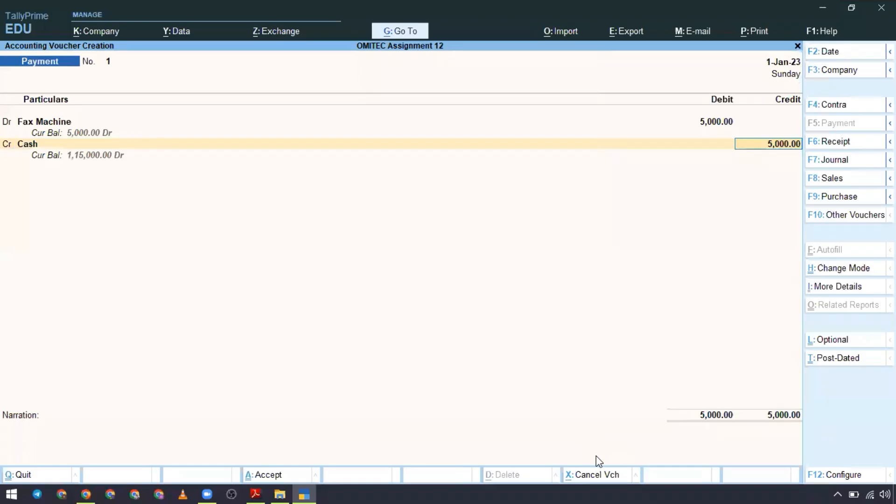
{"action": "key", "text": "Return"}
{"action": "key", "text": "Return"}
{"action": "key", "text": "Return"}
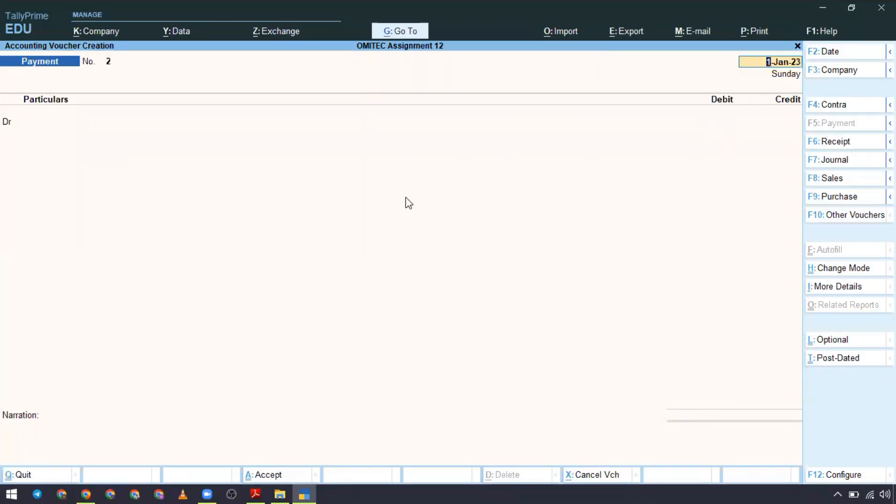
- Start a contra voucher for the assignment PDF's fourth entry and credit Cash with 20000
{"action": "key", "text": "alt+Tab"}
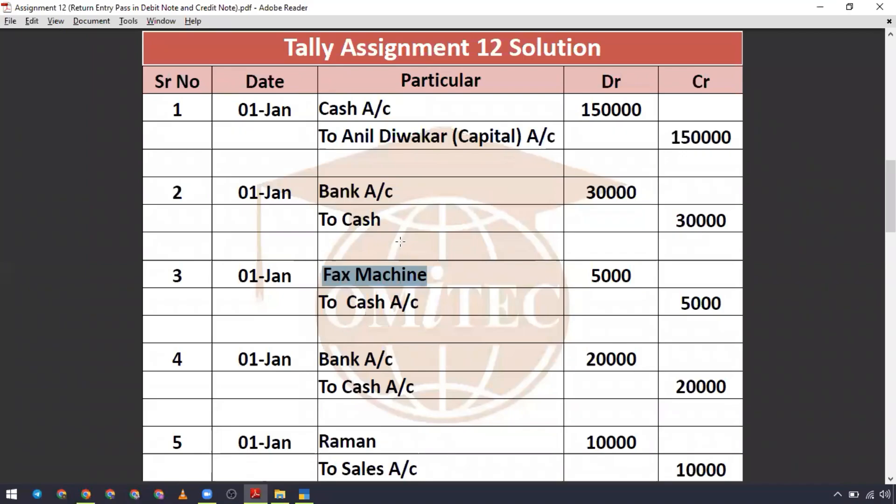
{"action": "key", "text": "alt+Tab"}
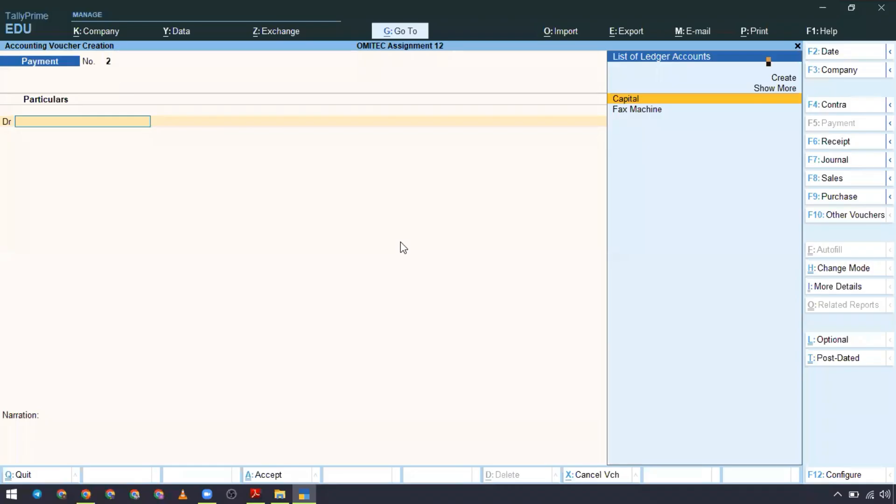
{"action": "key", "text": "F4"}
{"action": "key", "text": "Down"}
{"action": "key", "text": "Return"}
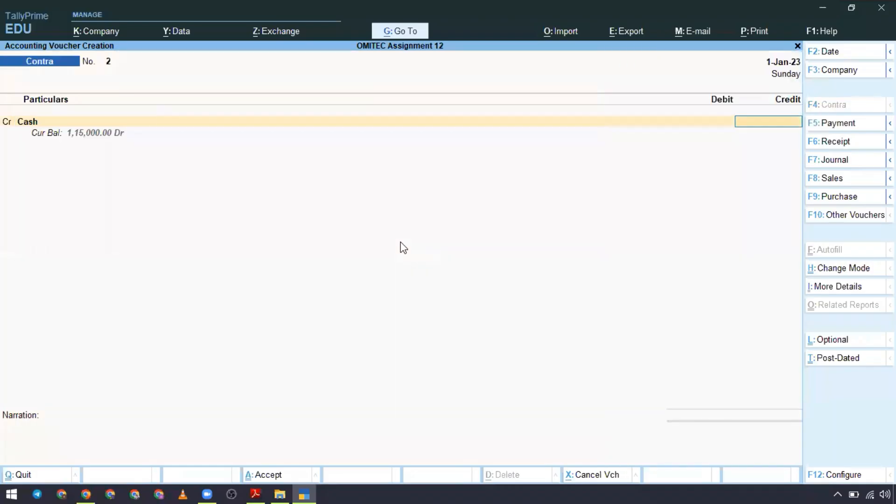
{"action": "key", "text": "alt+Tab"}
{"action": "key", "text": "alt+Tab"}
{"action": "type", "text": "20000"}
{"action": "key", "text": "Return"}
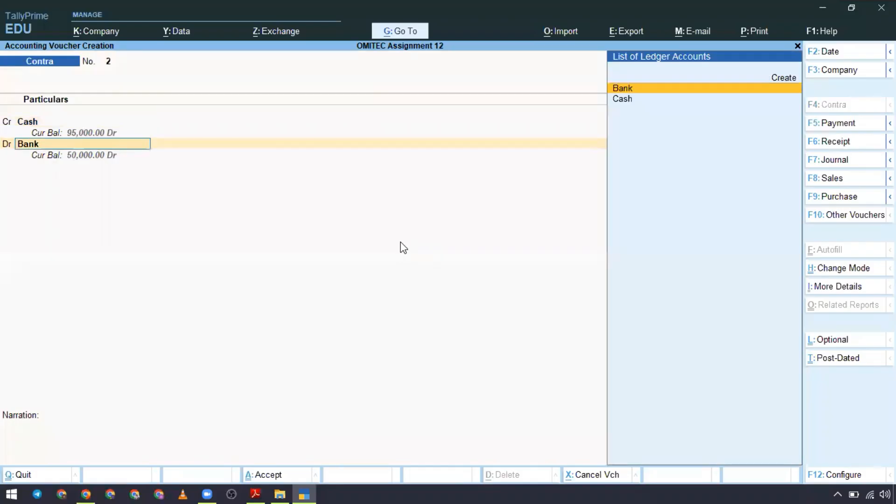
- Debit Bank with 20,000, keep the default cash bank allocation, and save the second contra voucher
{"action": "key", "text": "Return"}
{"action": "key", "text": "Return"}
{"action": "key", "text": "Return"}
{"action": "key", "text": "Return"}
{"action": "key", "text": "Return"}
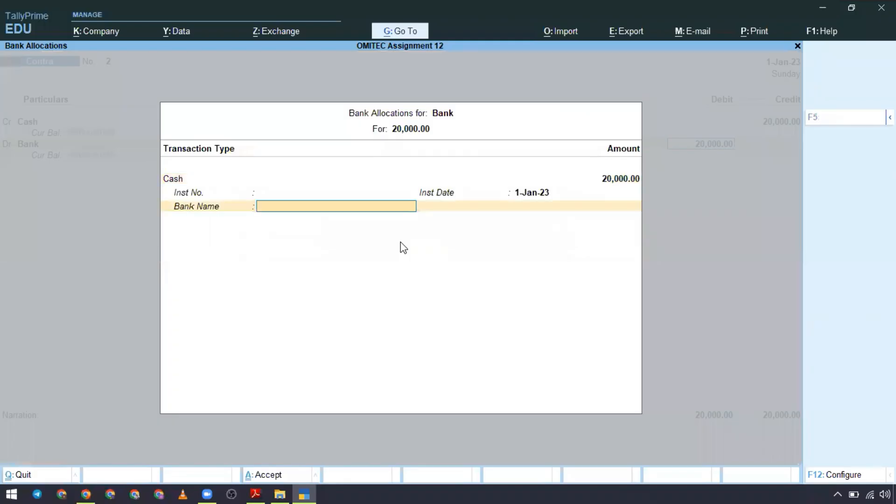
{"action": "key", "text": "Return"}
{"action": "key", "text": "Return"}
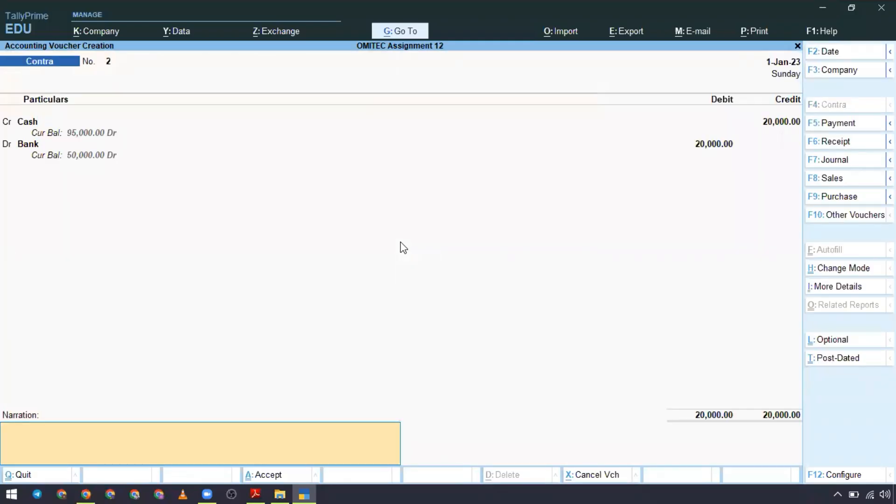
{"action": "key", "text": "Return"}
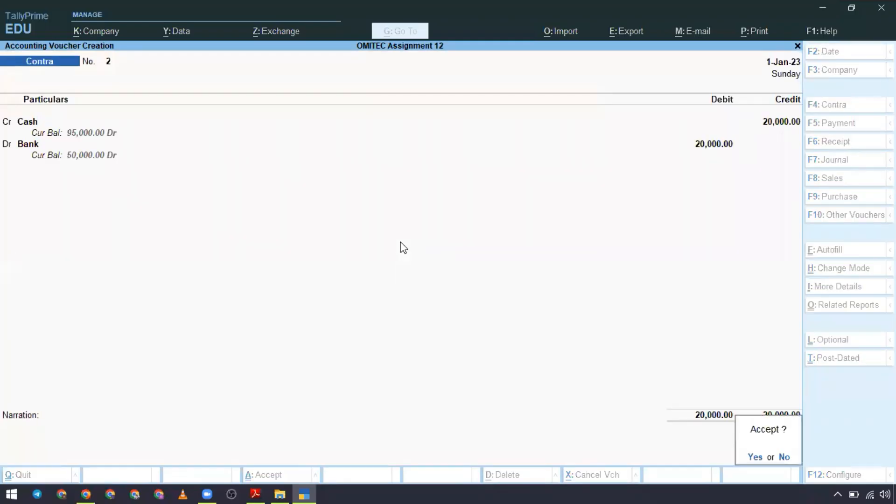
{"action": "key", "text": "Return"}
- Start a sales voucher for the assignment PDF's fifth entry and create its customer's ledger under Sundry Debtors as the party account
{"action": "key", "text": "alt+Tab"}
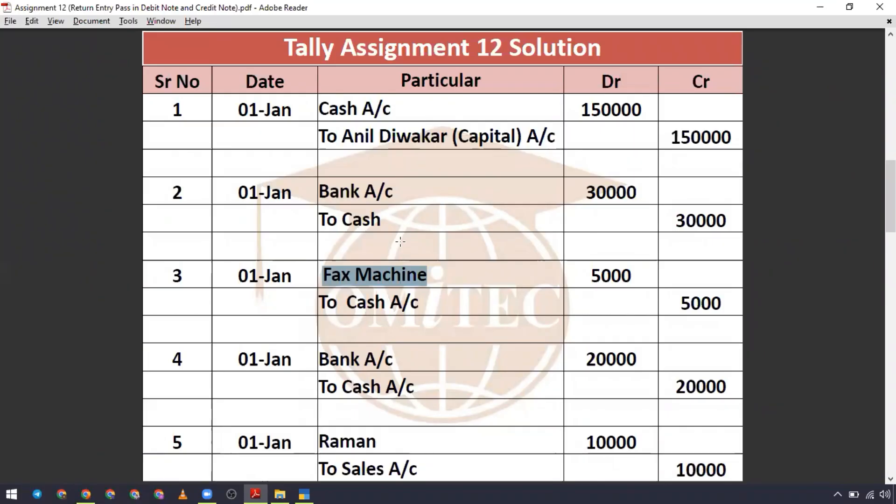
{"action": "key", "text": "alt+Tab"}
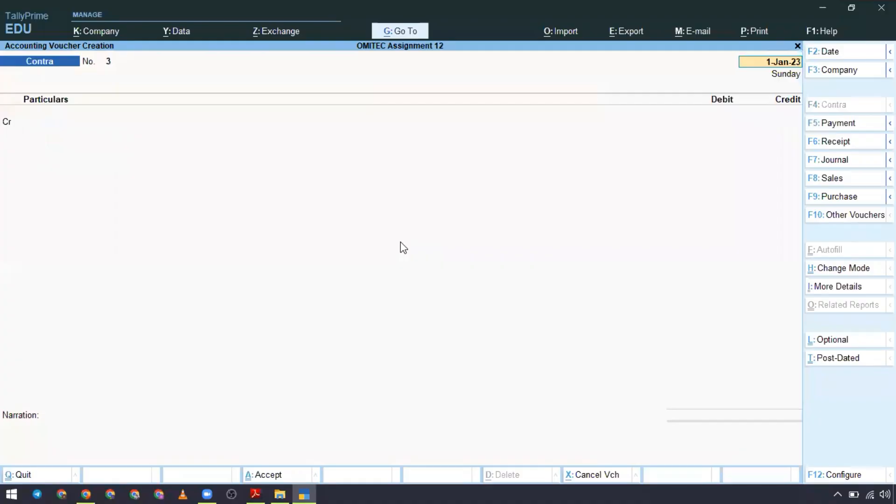
{"action": "key", "text": "F8"}
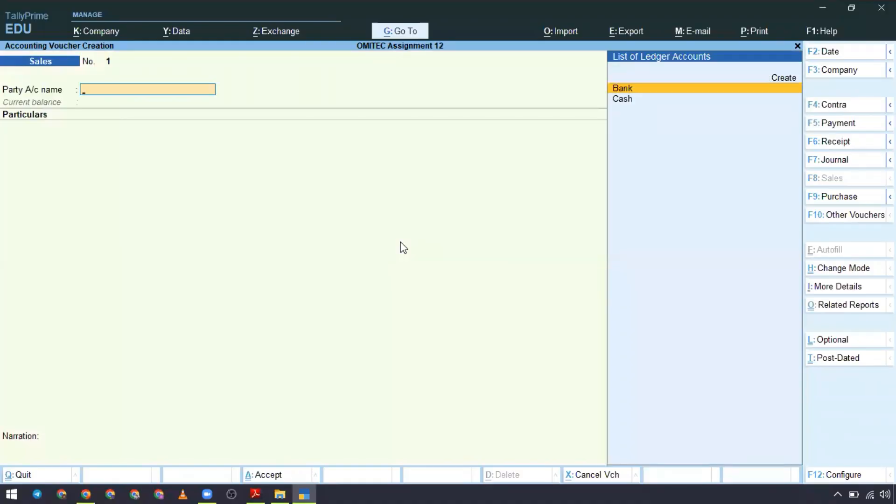
{"action": "key", "text": "Up"}
{"action": "key", "text": "Return"}
{"action": "type", "text": "Raman"}
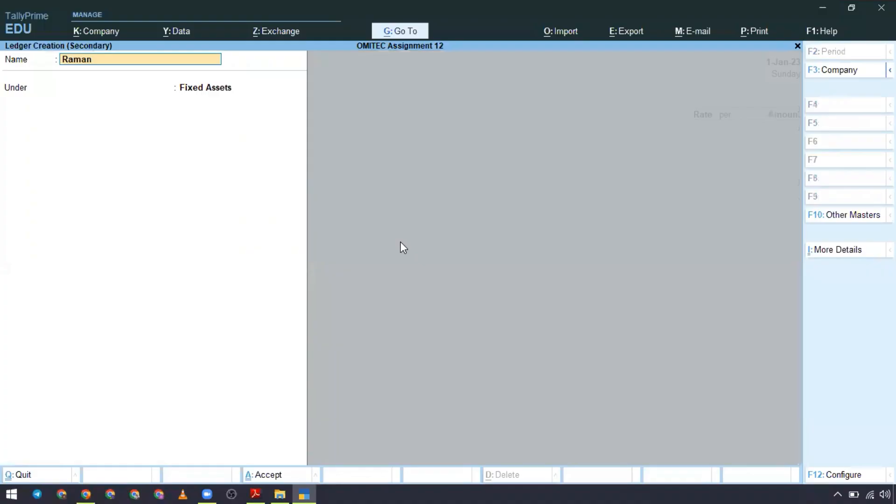
{"action": "key", "text": "Return"}
{"action": "type", "text": "s"}
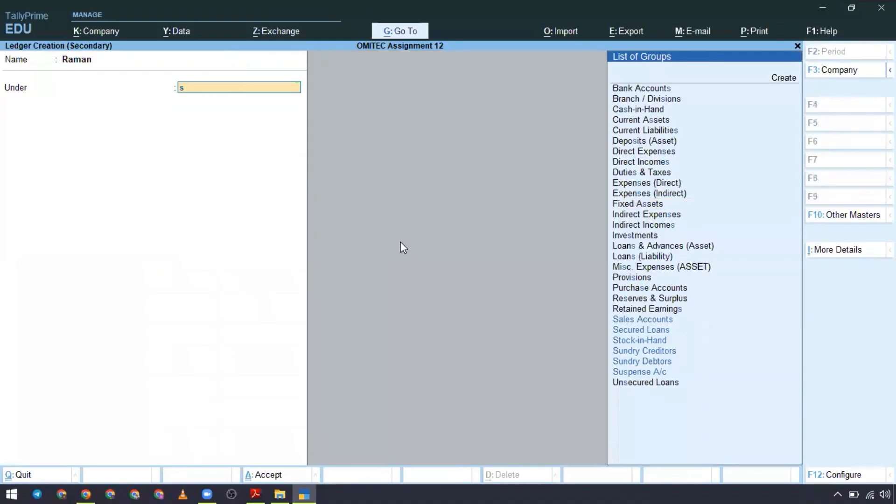
{"action": "type", "text": "u"}
{"action": "key", "text": "Down"}
{"action": "key", "text": "Down"}
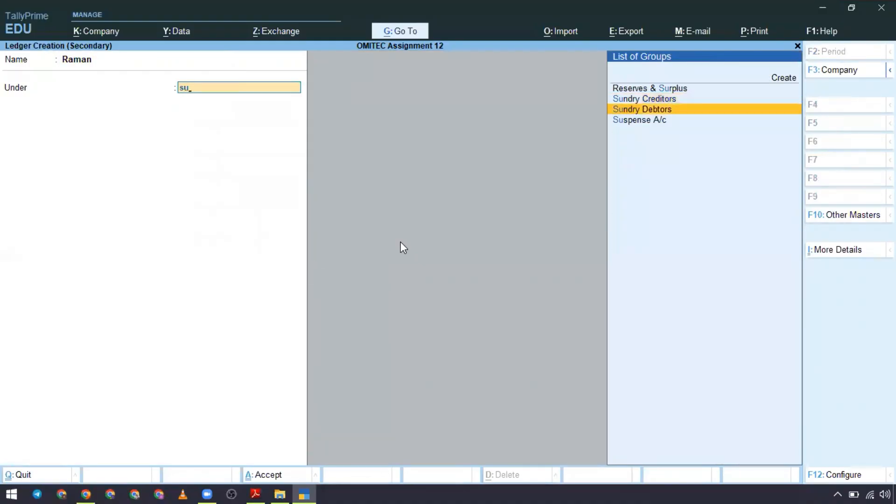
{"action": "key", "text": "Return"}
{"action": "key", "text": "Return"}
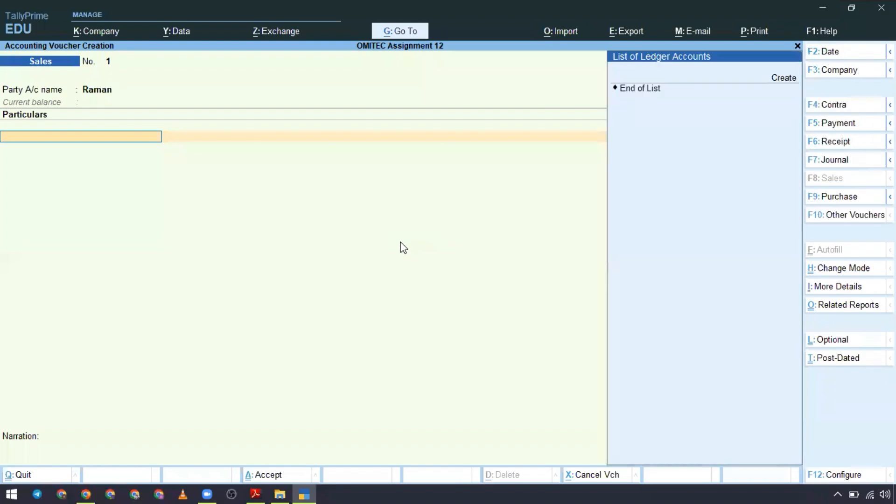
- Create a ledger named Sales under Sales Accounts and use it in the sales voucher's particulars
{"action": "key", "text": "alt+c"}
{"action": "type", "text": "Sales"}
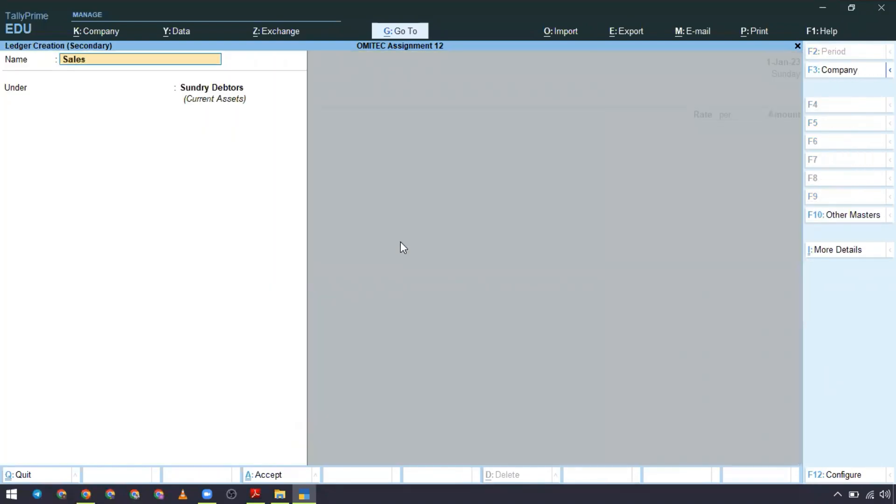
{"action": "key", "text": "Return"}
{"action": "type", "text": "Sa"}
{"action": "key", "text": "Return"}
{"action": "key", "text": "Return"}
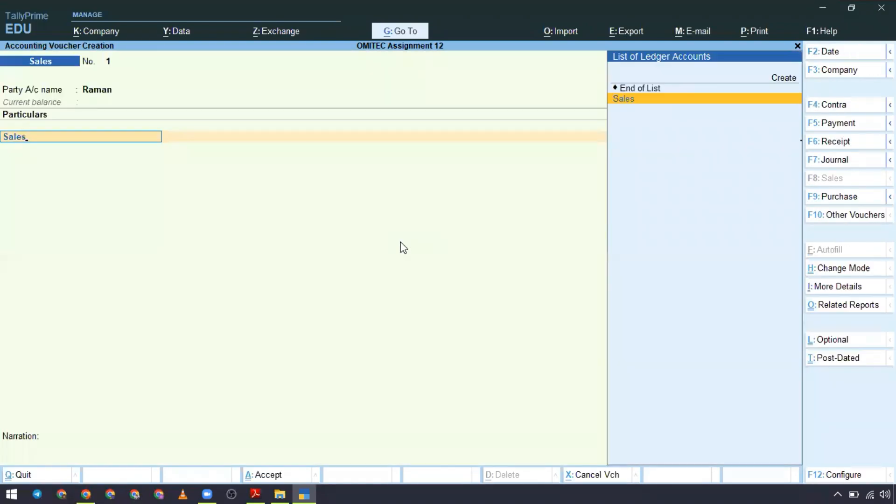
{"action": "key", "text": "Return"}
- Set the Sales amount to 10000 as in the assignment PDF's fifth entry and save the sales voucher
{"action": "key", "text": "alt+Tab"}
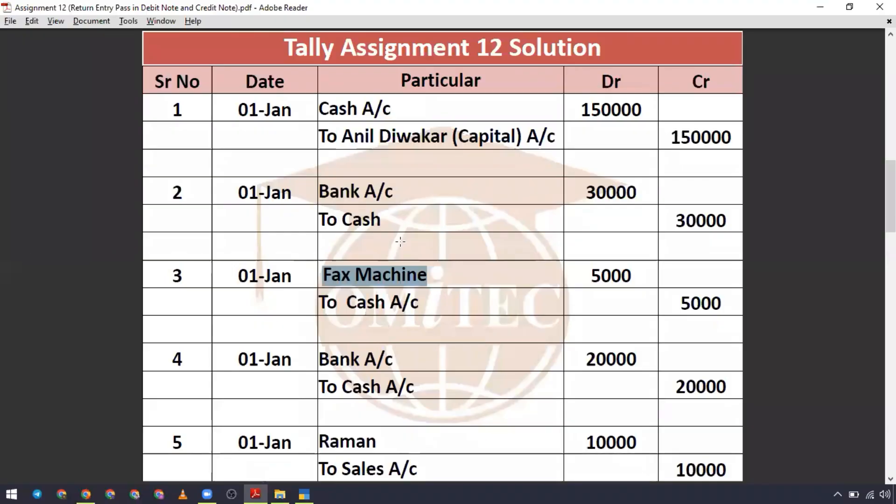
{"action": "key", "text": "alt+Tab"}
{"action": "type", "text": "10000"}
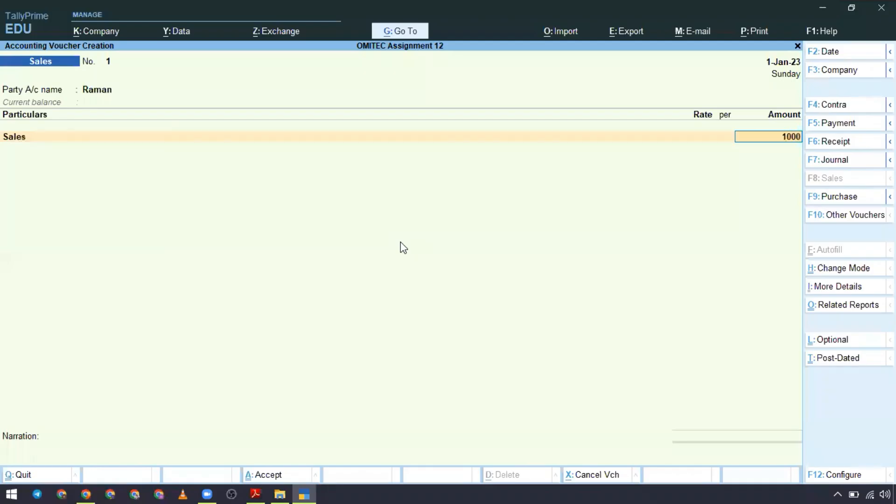
{"action": "key", "text": "Return"}
{"action": "key", "text": "Return"}
{"action": "key", "text": "Return"}
{"action": "key", "text": "Return"}
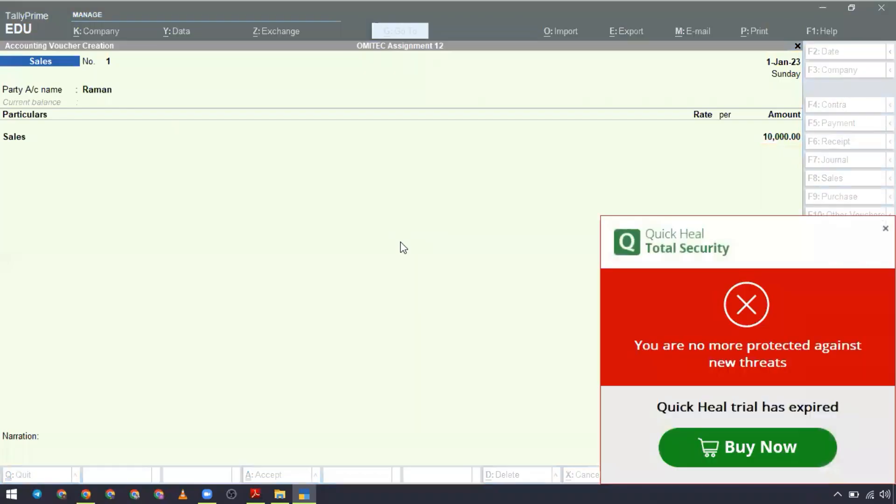
{"action": "key", "text": "Return"}
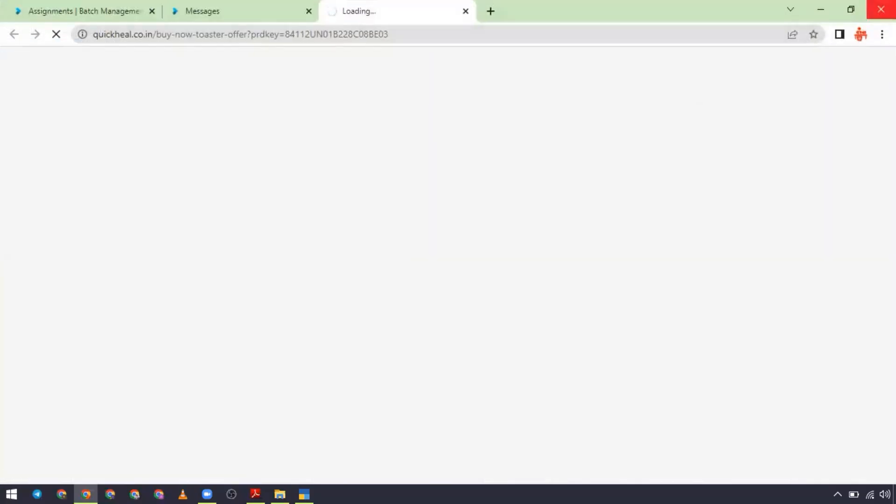
{"action": "key", "text": "alt+Tab"}
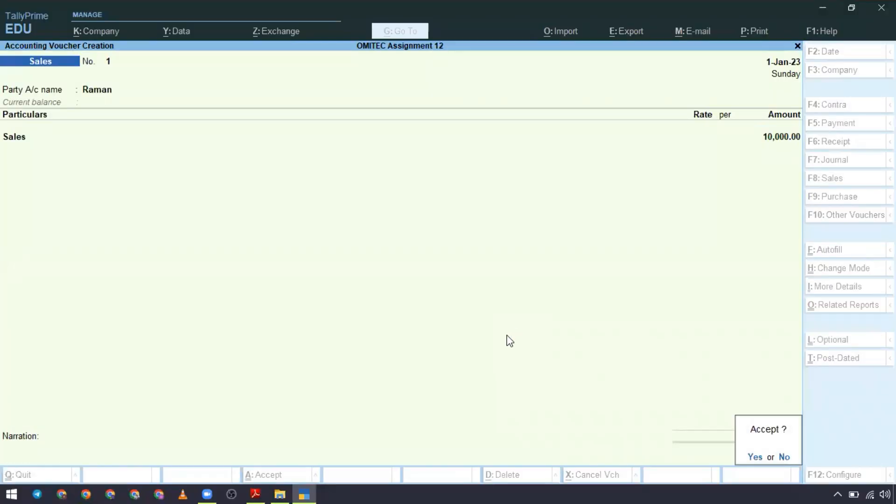
{"action": "key", "text": "Return"}
- Start a purchase voucher for the assignment PDF's sixth entry, leaving the supplier invoice details blank and using Cash as the party account
{"action": "key", "text": "alt+Tab"}
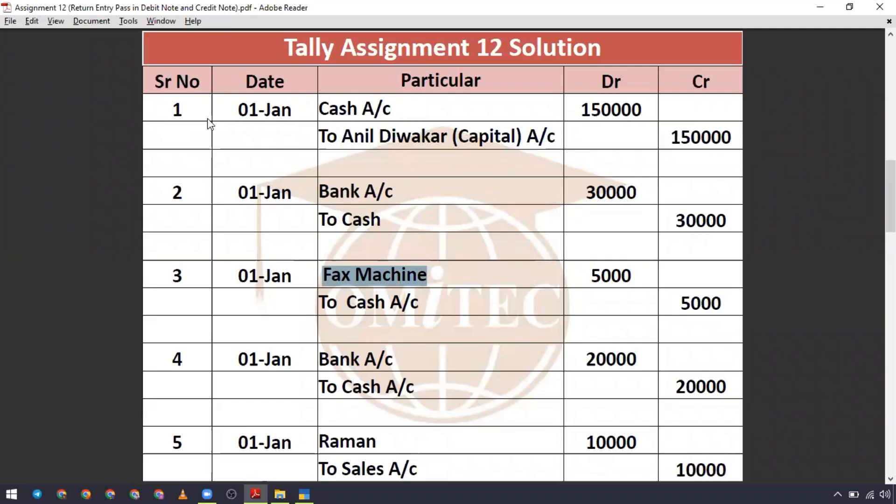
{"action": "scroll", "coordinate": [443, 269], "scroll_direction": "down", "scroll_amount": 5}
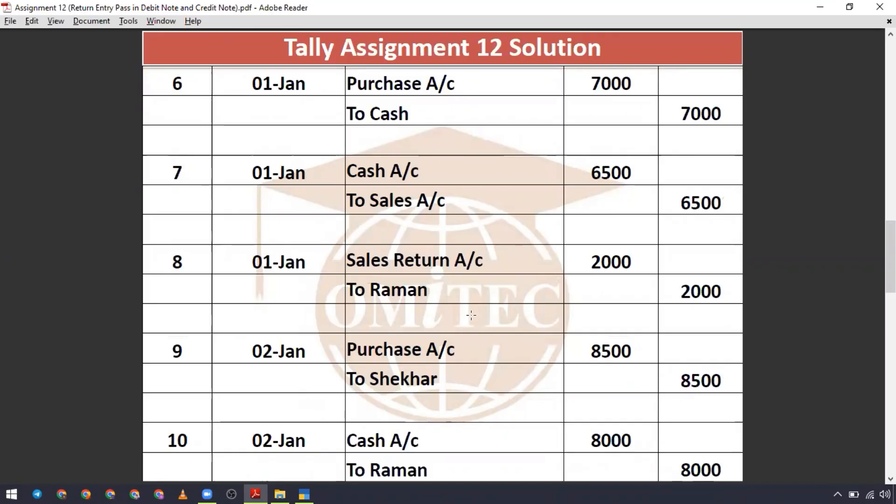
{"action": "key", "text": "alt+Tab"}
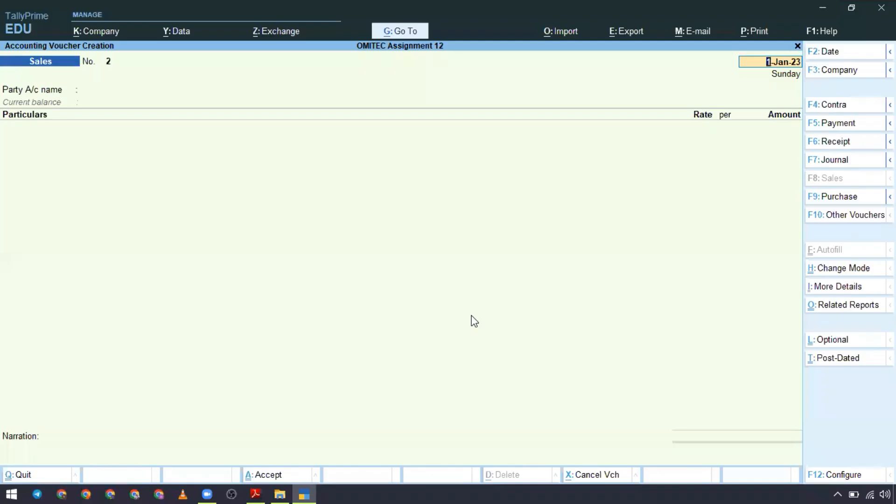
{"action": "key", "text": "F9"}
{"action": "key", "text": "Return"}
{"action": "key", "text": "Return"}
{"action": "key", "text": "Return"}
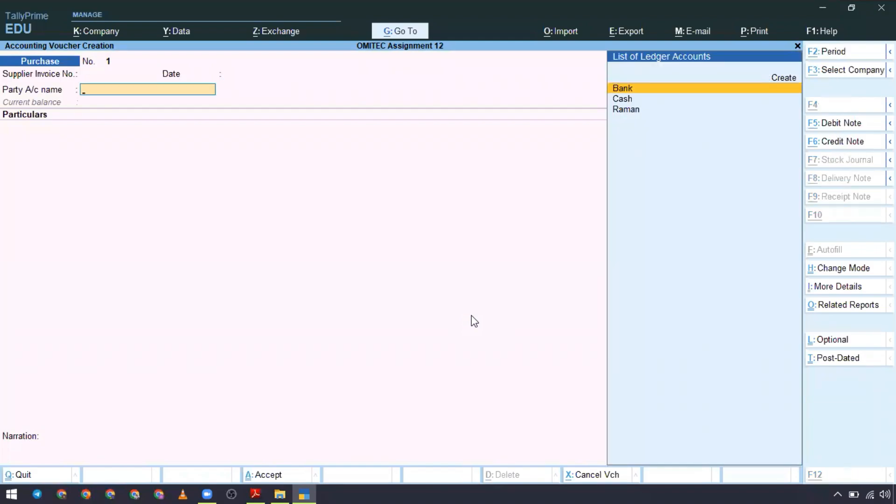
{"action": "key", "text": "alt+Tab"}
{"action": "key", "text": "alt+Tab"}
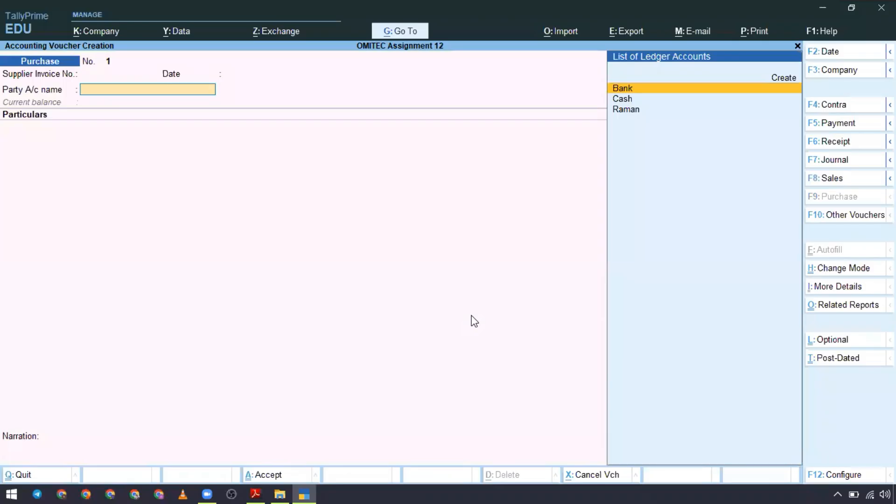
{"action": "key", "text": "Down"}
{"action": "key", "text": "Return"}
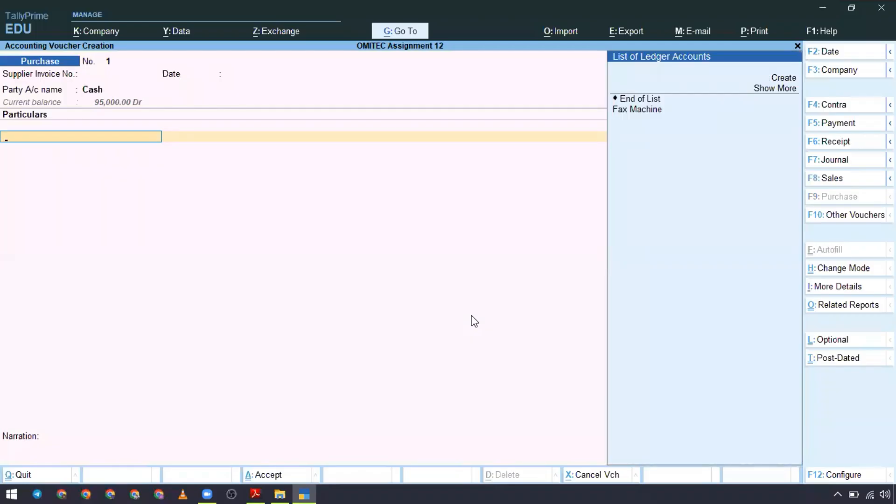
- Create a ledger named Purchase under Purchase Accounts and use it in the purchase voucher's particulars
{"action": "key", "text": "alt+c"}
{"action": "type", "text": "Purc"}
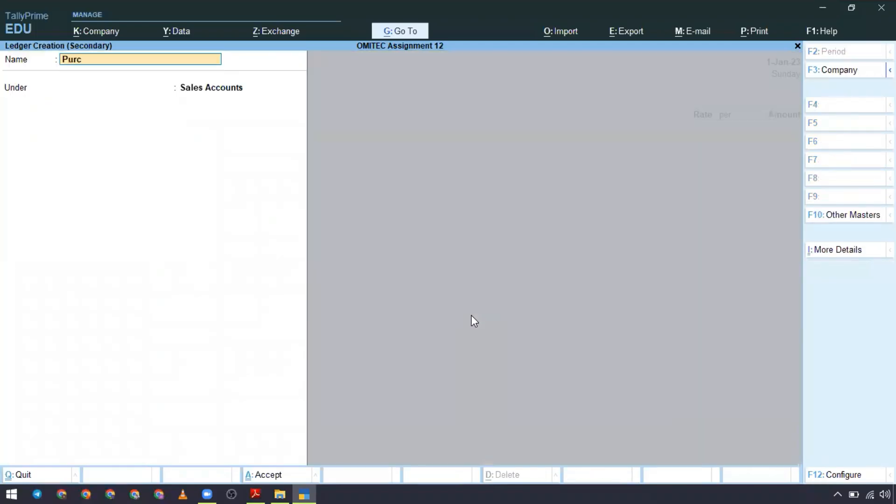
{"action": "type", "text": "hase"}
{"action": "key", "text": "Return"}
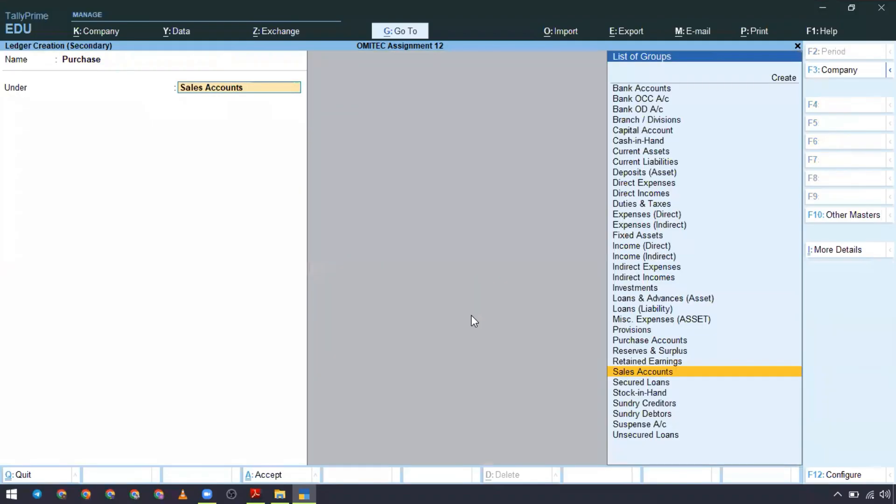
{"action": "type", "text": "Pu"}
{"action": "key", "text": "Return"}
{"action": "key", "text": "Return"}
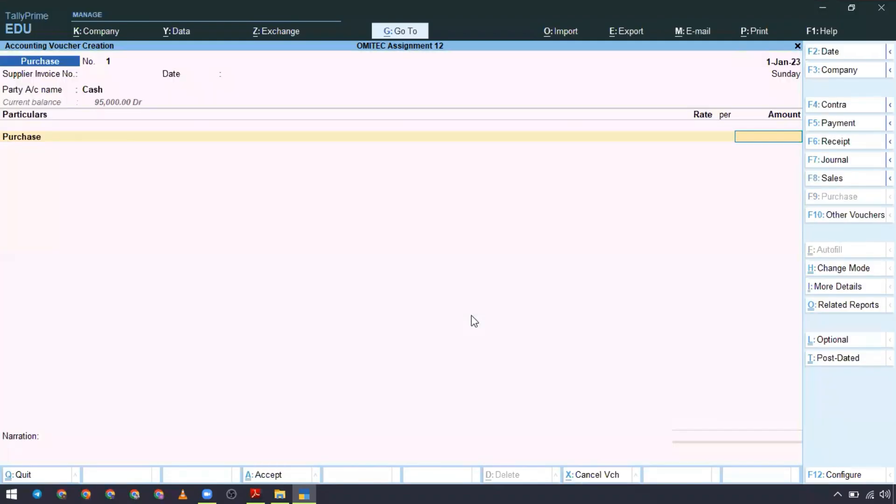
- Set the Purchase amount to 7000 as in the assignment PDF's sixth entry and save the purchase voucher
{"action": "key", "text": "alt+Tab"}
{"action": "key", "text": "alt+Tab"}
{"action": "type", "text": "7000"}
{"action": "key", "text": "Return"}
{"action": "key", "text": "Return"}
{"action": "key", "text": "Return"}
{"action": "key", "text": "Return"}
{"action": "key", "text": "Return"}
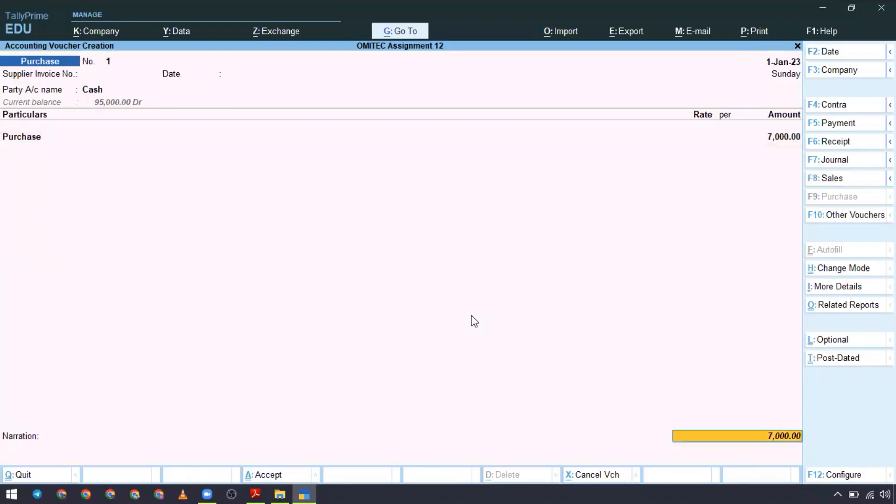
- Start a sales voucher for the assignment PDF's seventh entry with Cash as the party account and Sales in the particulars
{"action": "key", "text": "alt+Tab"}
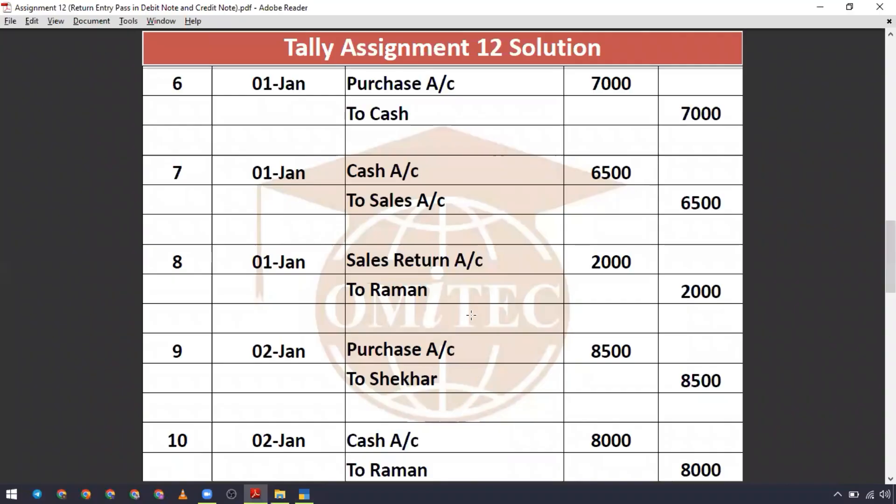
{"action": "key", "text": "alt+Tab"}
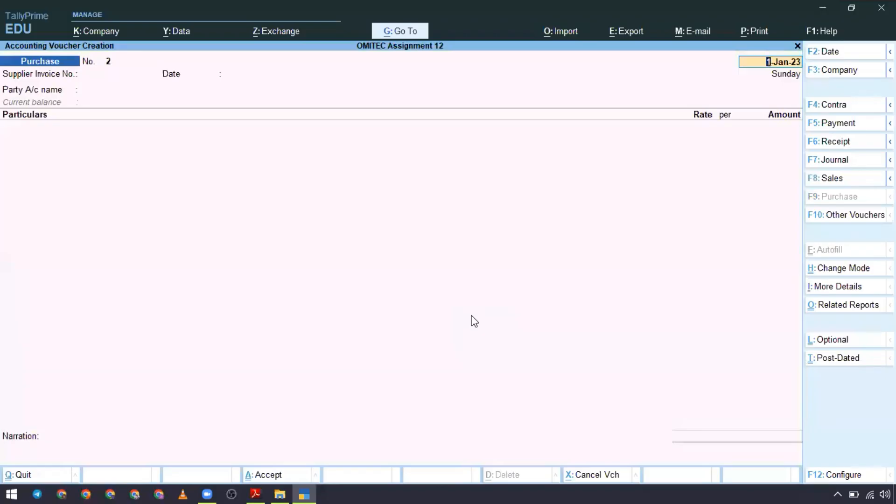
{"action": "key", "text": "F8"}
{"action": "key", "text": "alt+Tab"}
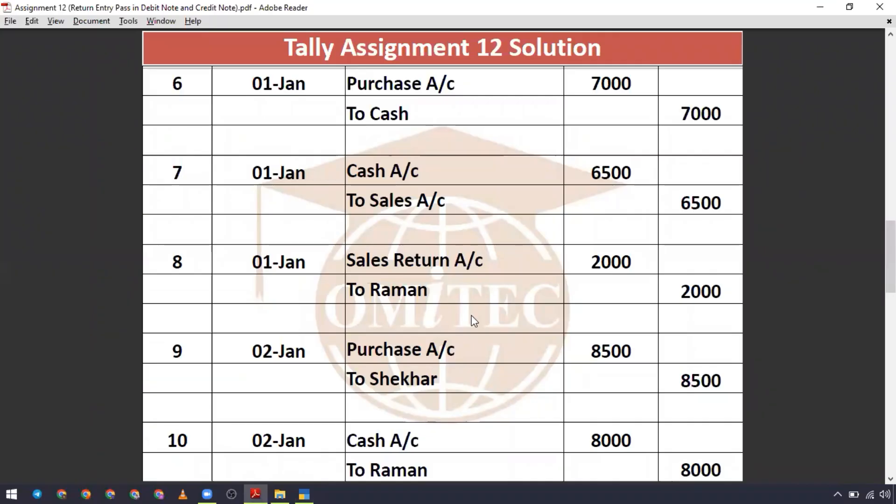
{"action": "key", "text": "alt+Tab"}
{"action": "key", "text": "Down"}
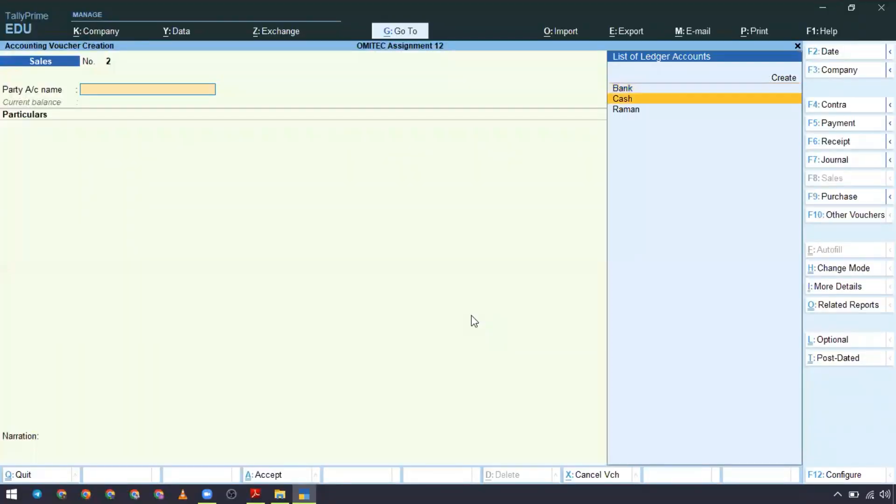
{"action": "key", "text": "Return"}
{"action": "key", "text": "Down"}
{"action": "key", "text": "Return"}
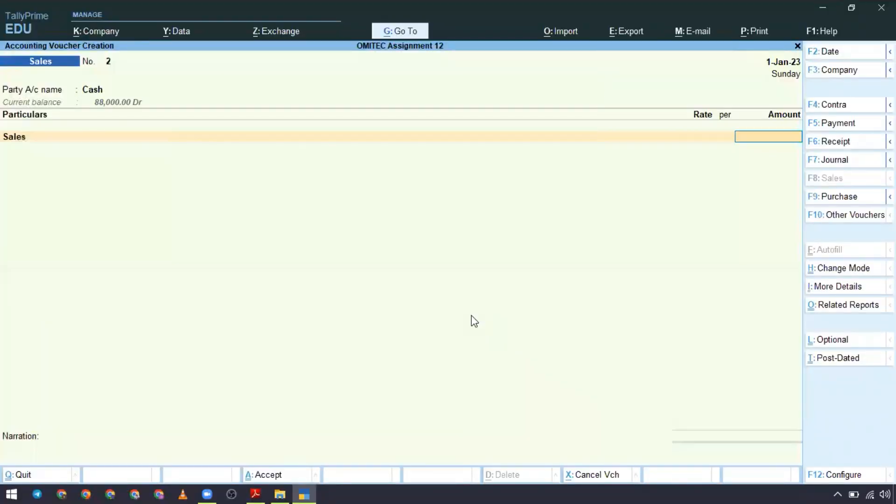
- Set the Sales amount to 6500 as in the assignment PDF's seventh entry and save the cash sales voucher
{"action": "key", "text": "alt+Tab"}
{"action": "type", "text": "6500"}
{"action": "key", "text": "Return"}
{"action": "key", "text": "Return"}
{"action": "key", "text": "Return"}
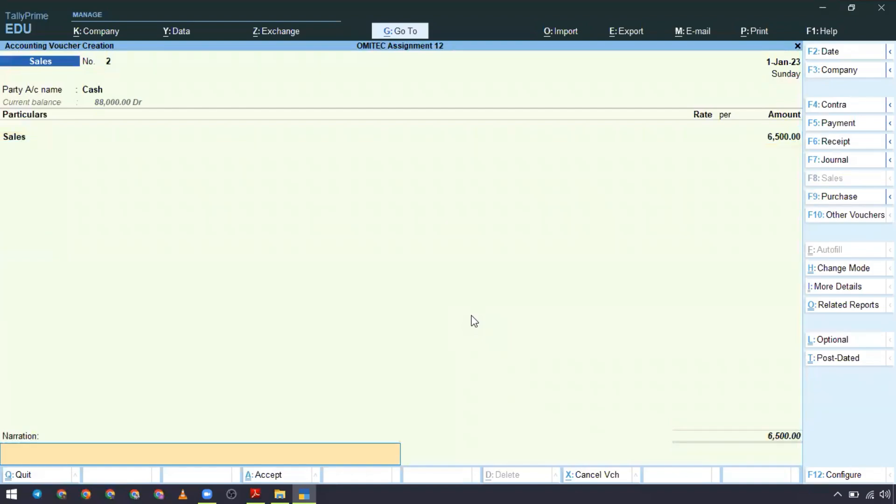
{"action": "key", "text": "Return"}
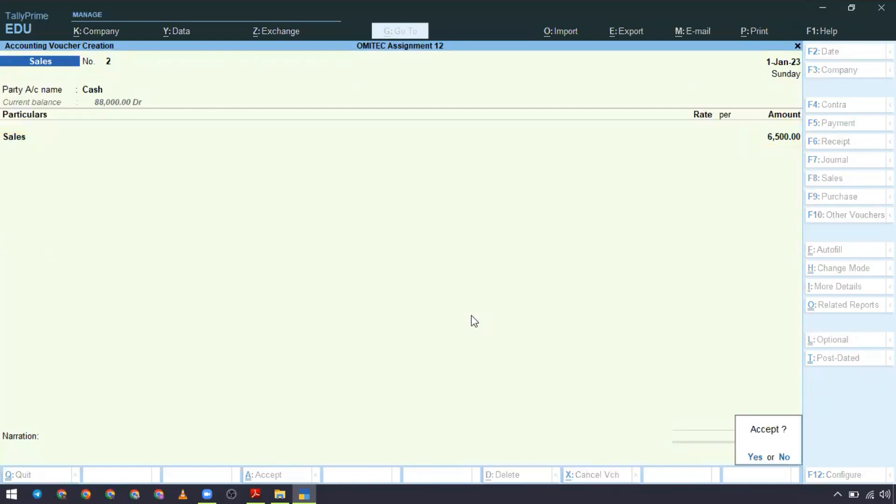
{"action": "key", "text": "Return"}
- Start a credit note for the assignment PDF's eighth entry with the existing customer's ledger as the party account
{"action": "key", "text": "alt+Tab"}
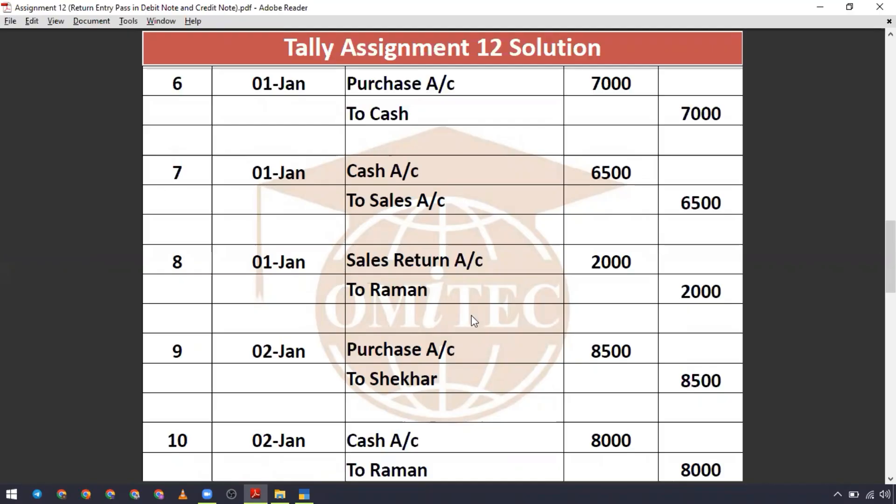
{"action": "key", "text": "alt+Tab"}
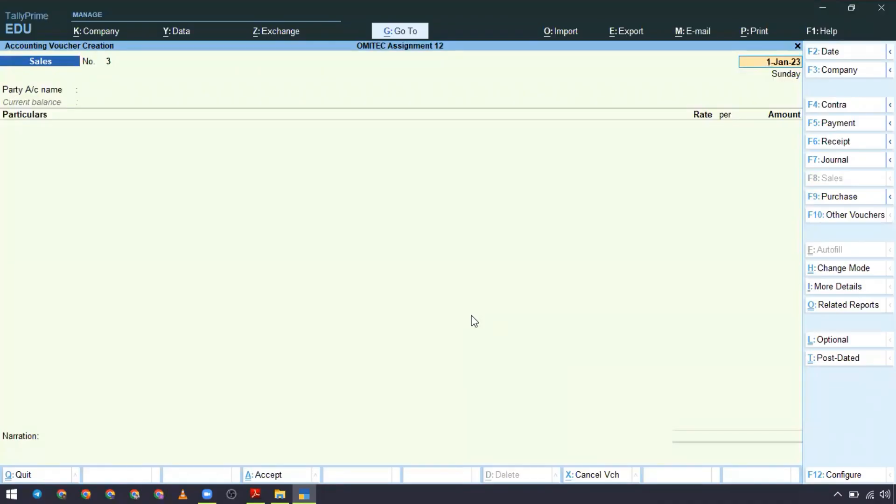
{"action": "key", "text": "alt+Tab"}
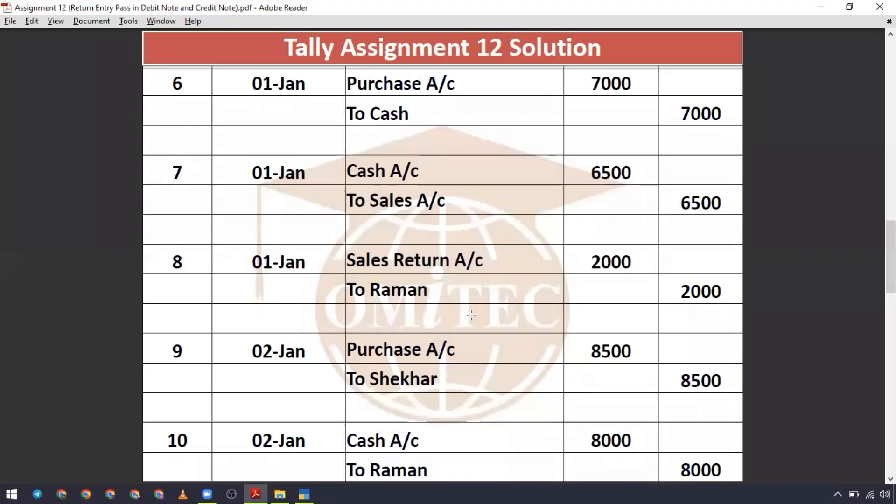
{"action": "key", "text": "alt+Tab"}
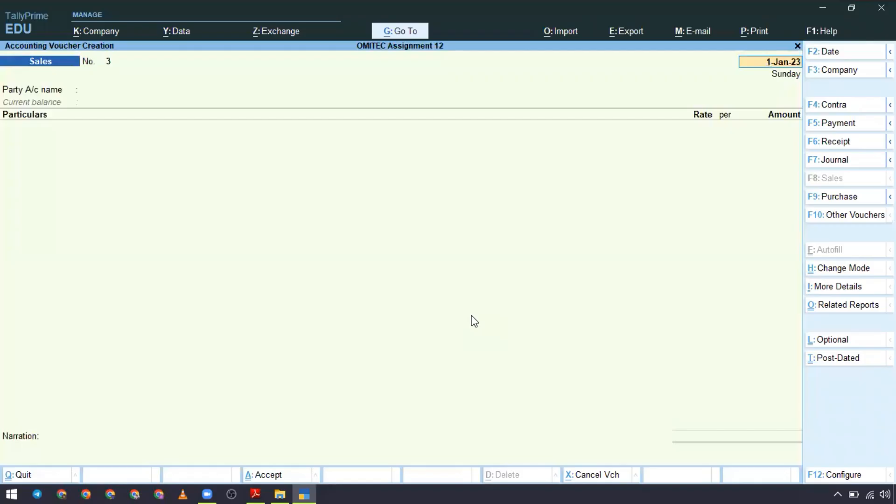
{"action": "key", "text": "alt"}
{"action": "key", "text": "alt+F6"}
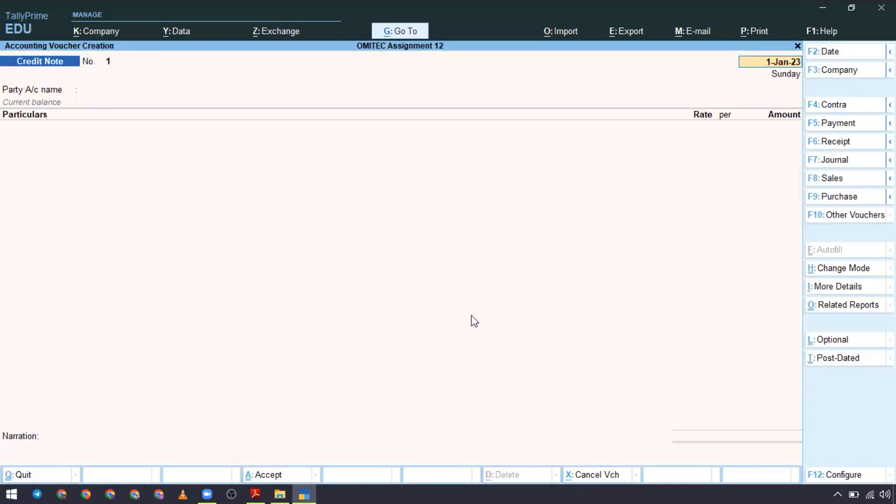
{"action": "key", "text": "Return"}
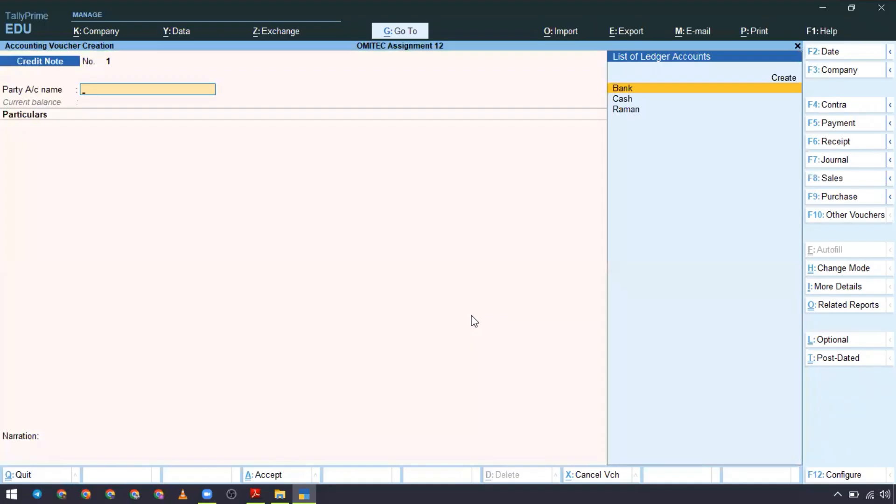
{"action": "key", "text": "alt+Tab"}
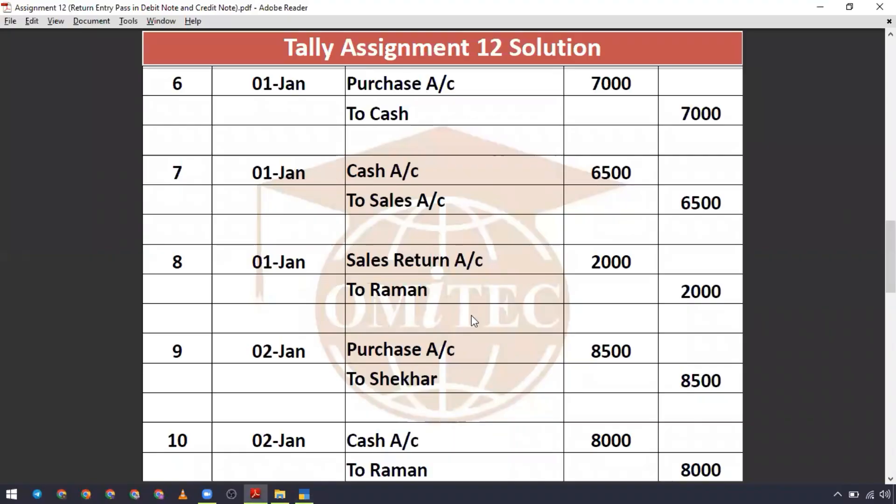
{"action": "key", "text": "alt+Tab"}
{"action": "key", "text": "Down"}
{"action": "key", "text": "Down"}
{"action": "key", "text": "Return"}
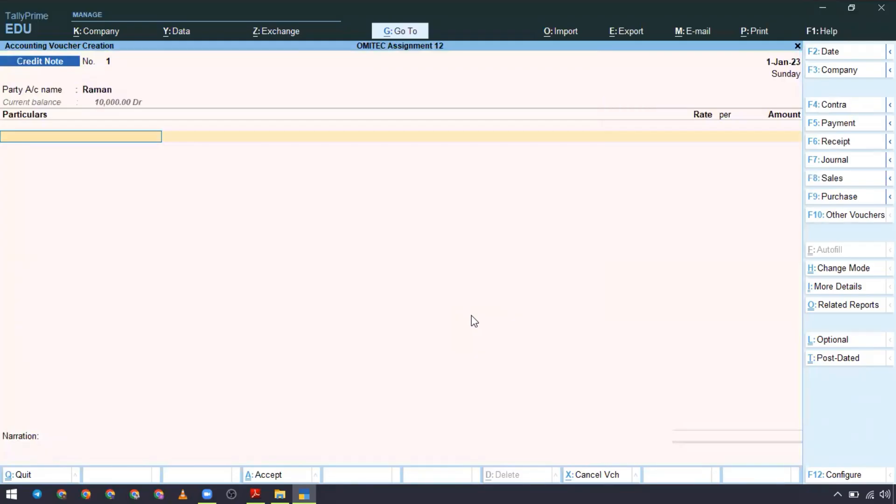
- Create a ledger named Sales Return under Sales Accounts and use it in the credit note's particulars
{"action": "key", "text": "alt+c"}
{"action": "type", "text": "Sa"}
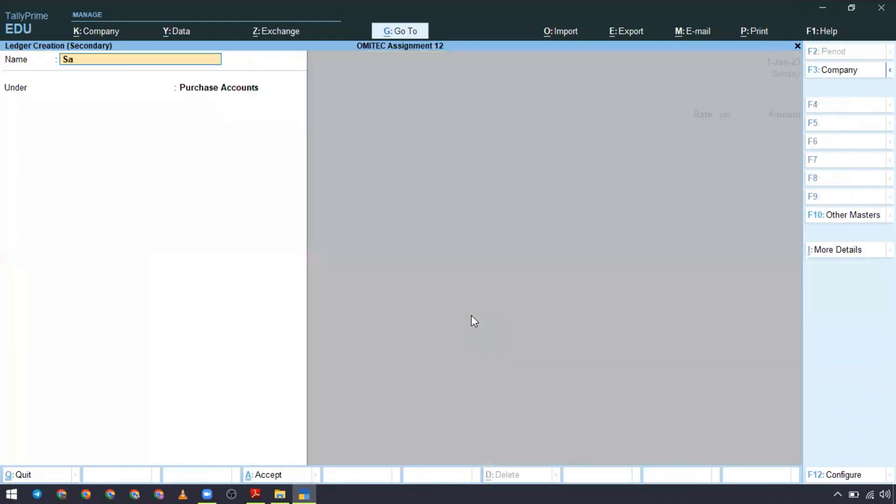
{"action": "type", "text": "les Return"}
{"action": "key", "text": "Return"}
{"action": "type", "text": "Sa"}
{"action": "key", "text": "Return"}
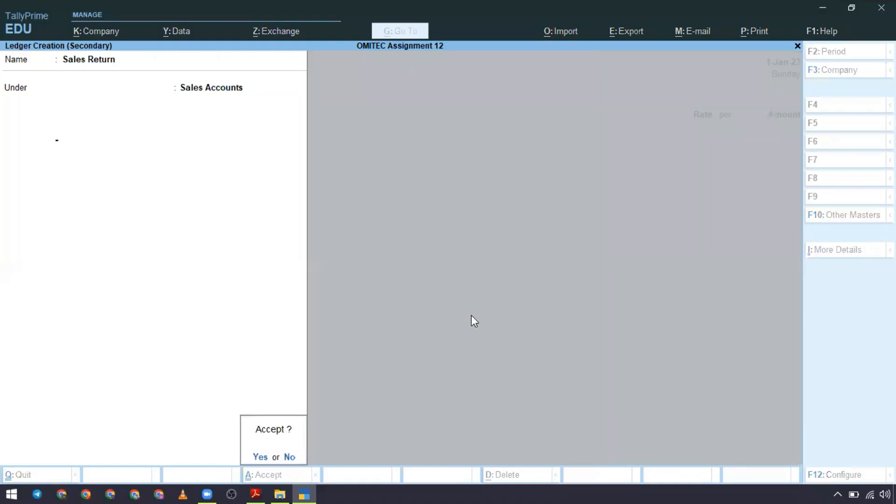
{"action": "key", "text": "Return"}
- Set the Sales Return amount to 2000 as in the assignment PDF's eighth entry and save the credit note
{"action": "key", "text": "alt+Tab"}
{"action": "key", "text": "alt+Tab"}
{"action": "type", "text": "2000"}
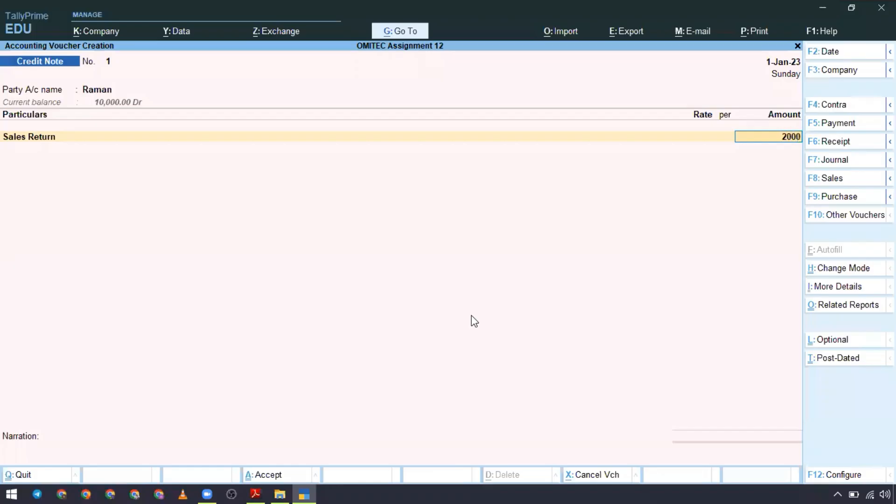
{"action": "key", "text": "Return"}
{"action": "key", "text": "Return"}
{"action": "key", "text": "Return"}
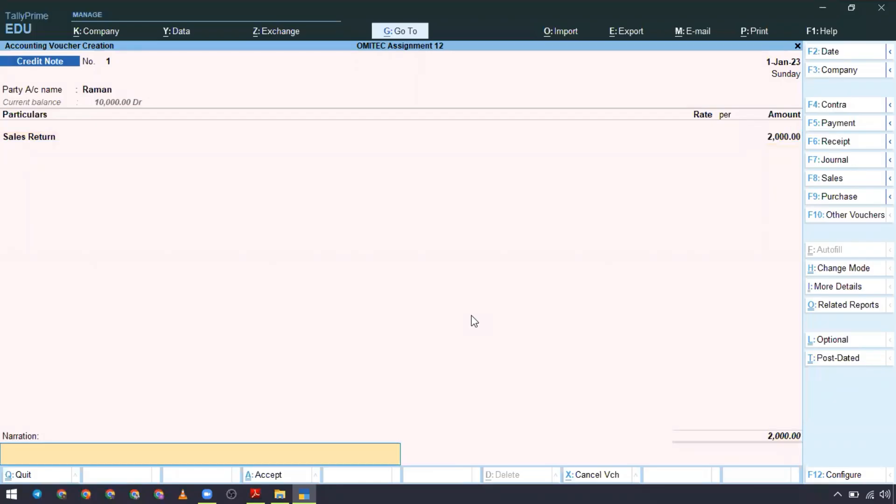
{"action": "key", "text": "Return"}
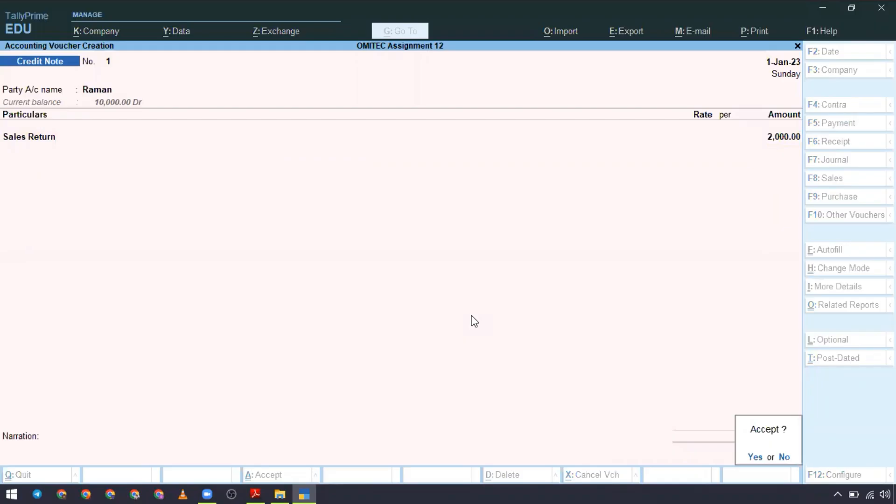
{"action": "key", "text": "Return"}
- Reopen the saved credit note, change its mode to As Voucher, and compare its debit and credit lines with the assignment PDF's eighth entry
{"action": "key", "text": "Page_Up"}
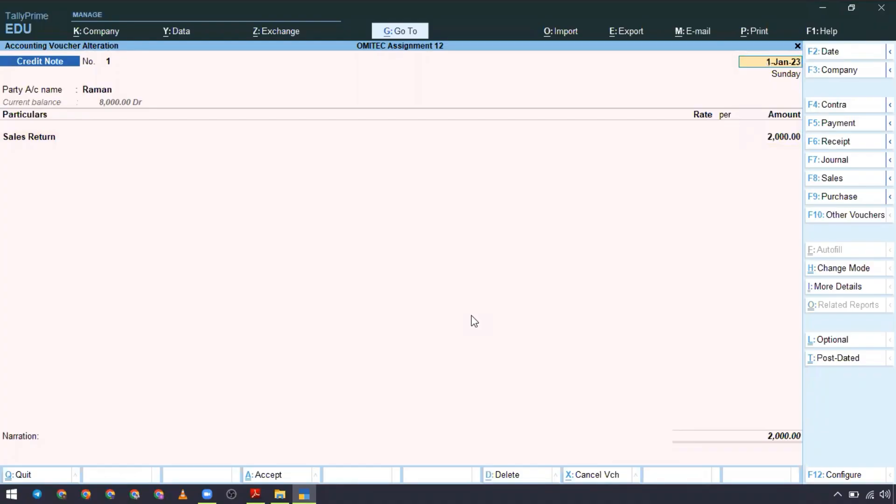
{"action": "key", "text": "ctrl+h"}
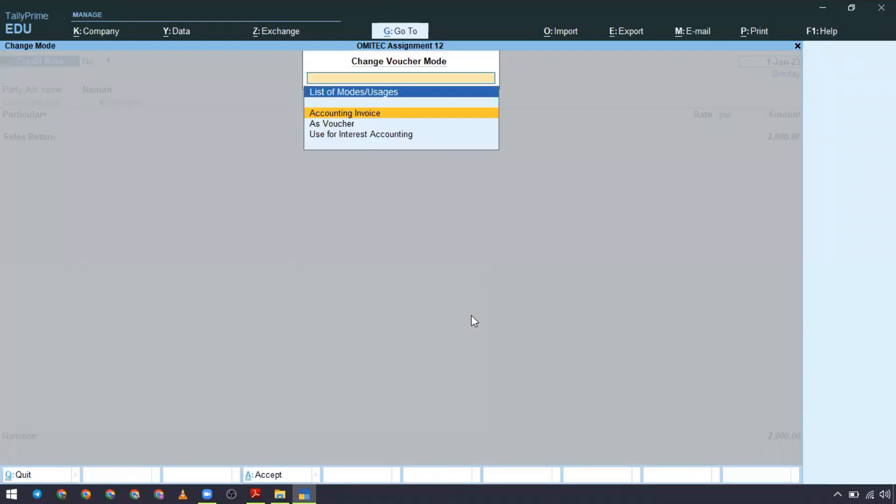
{"action": "key", "text": "Down"}
{"action": "key", "text": "Return"}
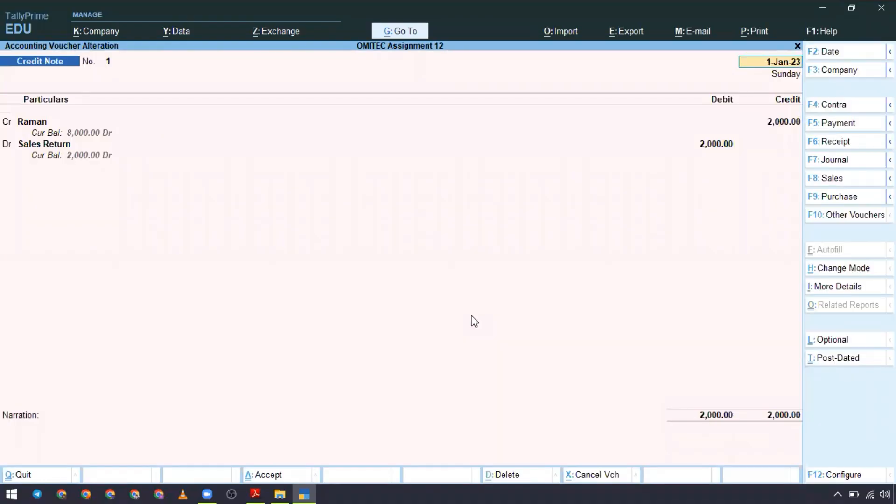
{"action": "key", "text": "alt+Tab"}
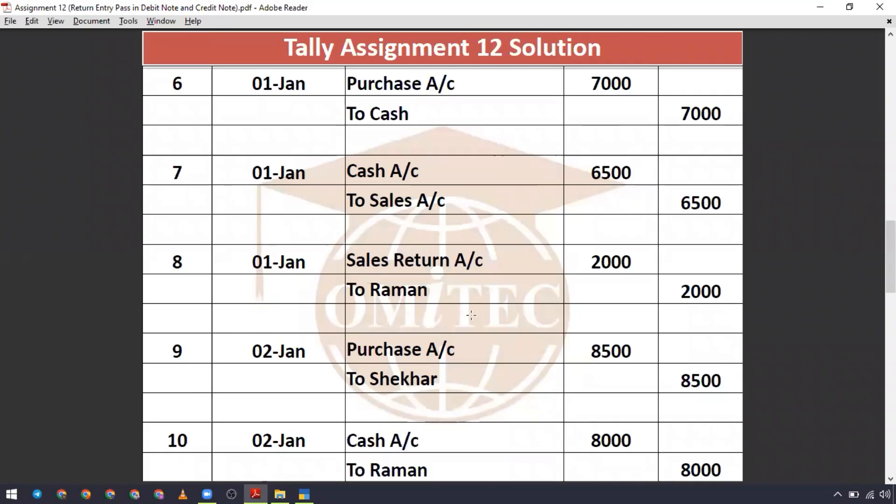
{"action": "key", "text": "alt+Tab"}
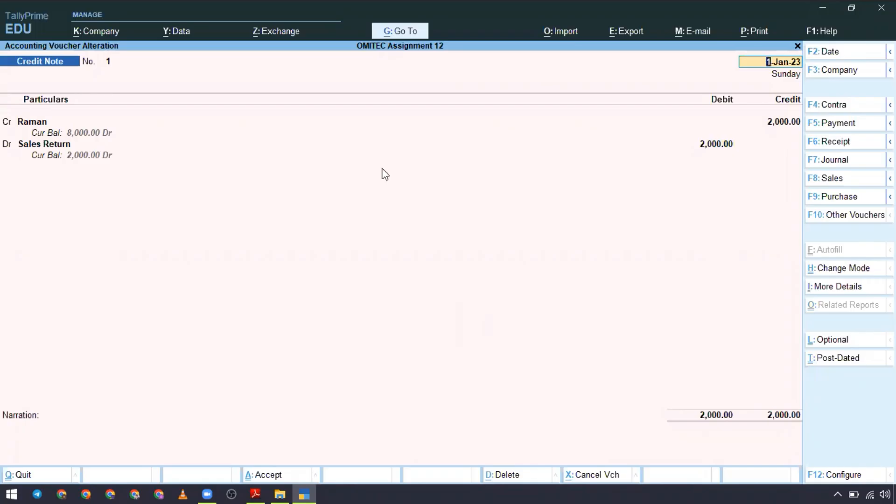
- Save the reopened credit note in voucher mode and switch to the assignment PDF to read the ninth entry
{"action": "key", "text": "Return"}
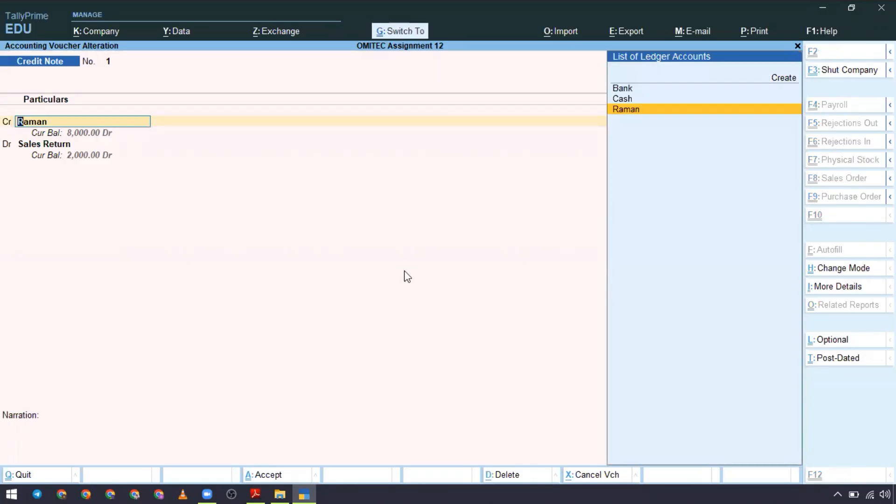
{"action": "key", "text": "ctrl+a"}
{"action": "key", "text": "alt+Tab"}
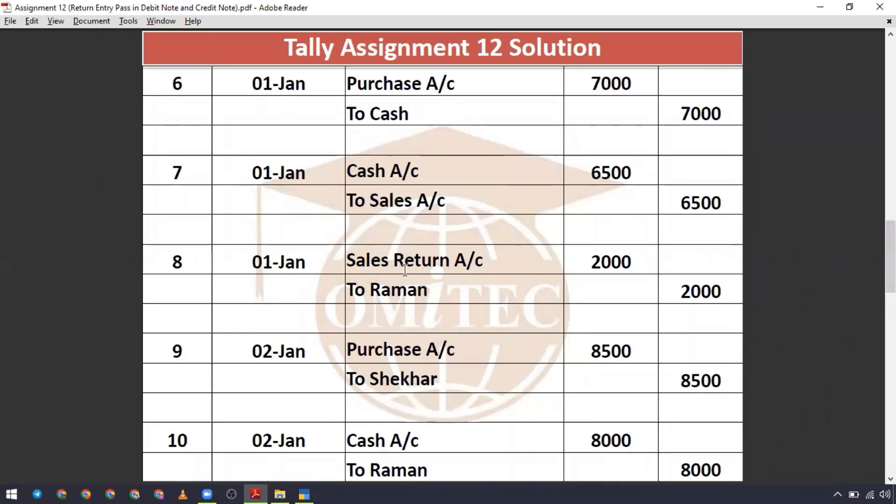
- Start a purchase voucher in TallyPrime for the assignment PDF's ninth entry, leaving the supplier invoice number and date blank
{"action": "key", "text": "alt+Tab"}
{"action": "key", "text": "F9"}
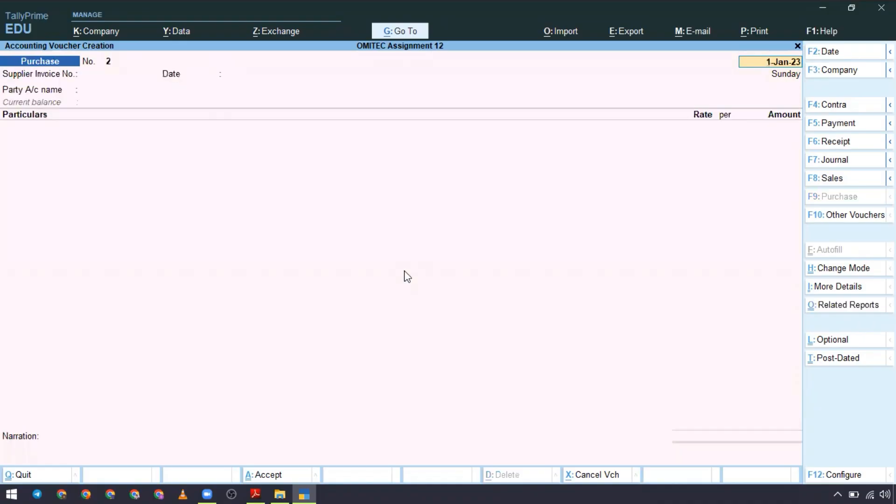
{"action": "key", "text": "alt+Tab"}
{"action": "key", "text": "alt+Tab"}
{"action": "key", "text": "Return"}
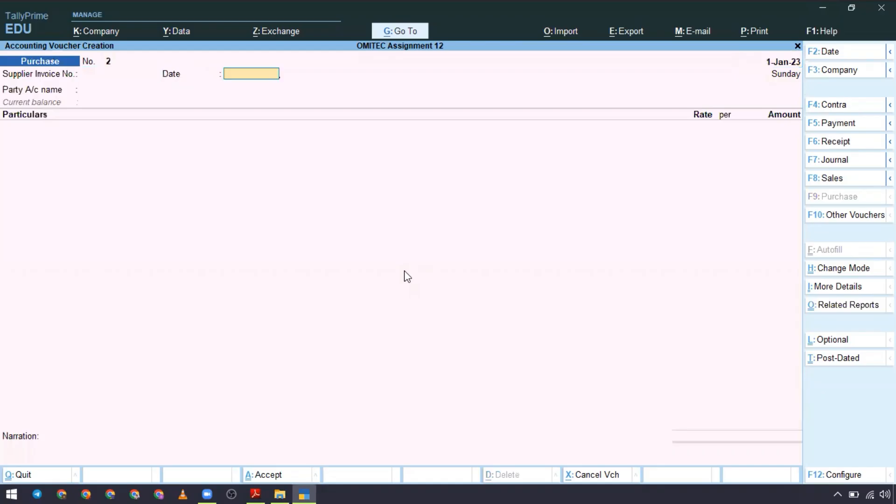
{"action": "key", "text": "Return"}
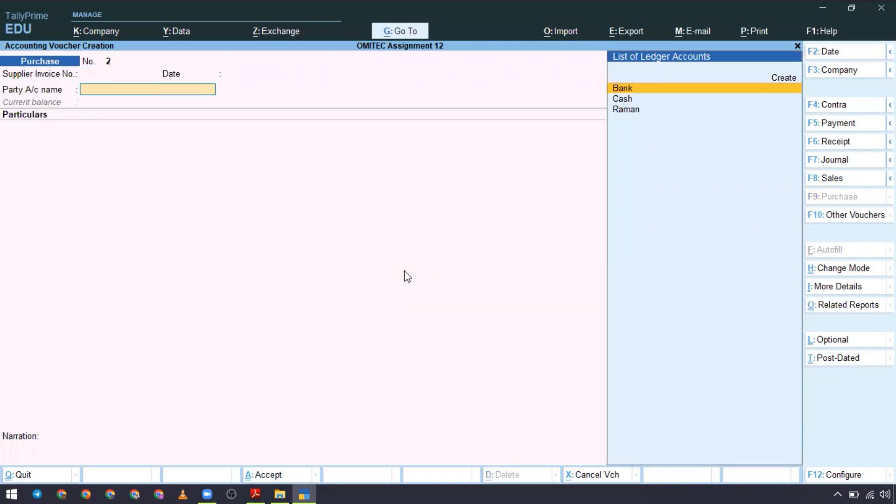
{"action": "key", "text": "alt+Tab"}
{"action": "key", "text": "alt+Tab"}
- Create a ledger with the supplier's name under Sundry Creditors as the purchase voucher's party account
{"action": "key", "text": "alt+c"}
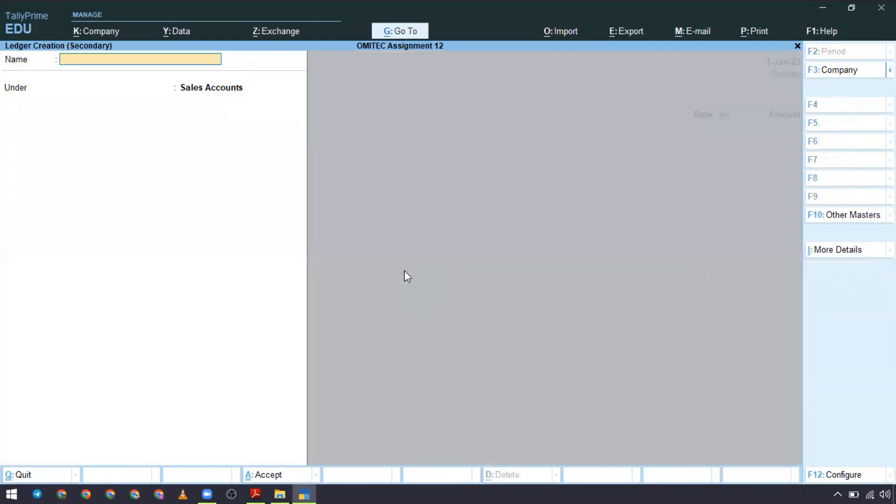
{"action": "type", "text": "Shekar"}
{"action": "key", "text": "Return"}
{"action": "key", "text": "alt+Tab"}
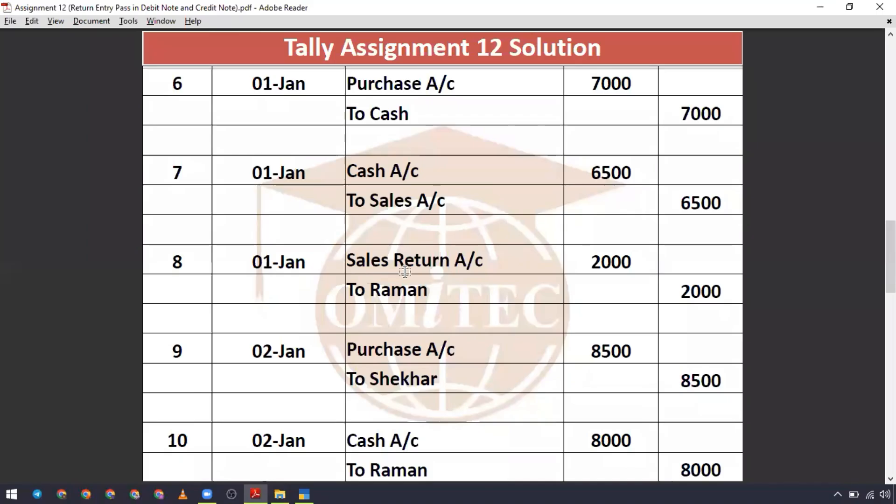
{"action": "key", "text": "alt+Tab"}
{"action": "type", "text": "Su"}
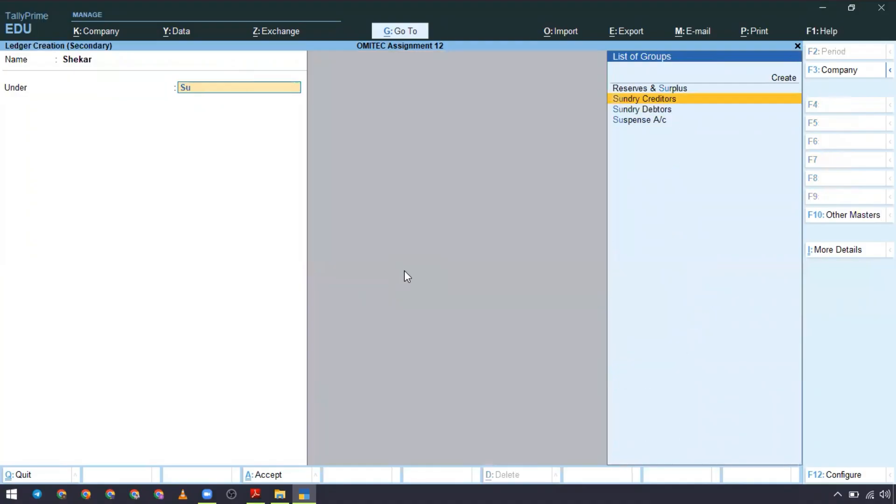
{"action": "key", "text": "Return"}
{"action": "key", "text": "Return"}
{"action": "key", "text": "alt+Tab"}
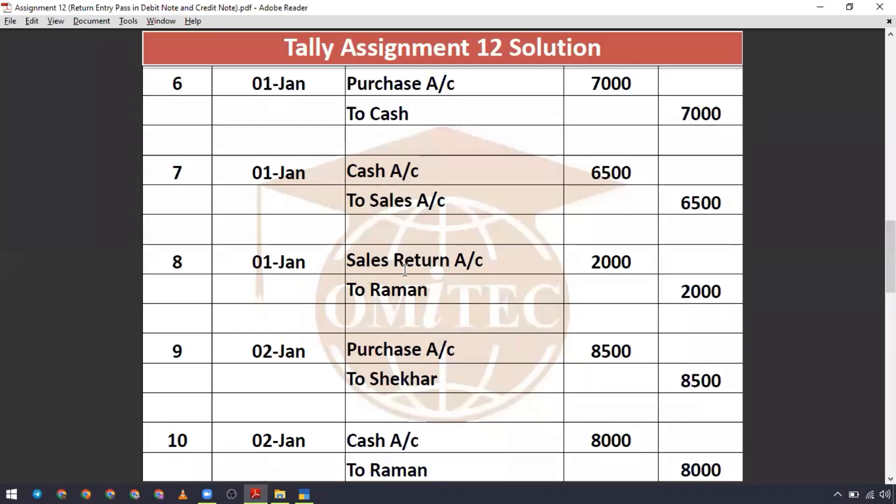
{"action": "key", "text": "alt+Tab"}
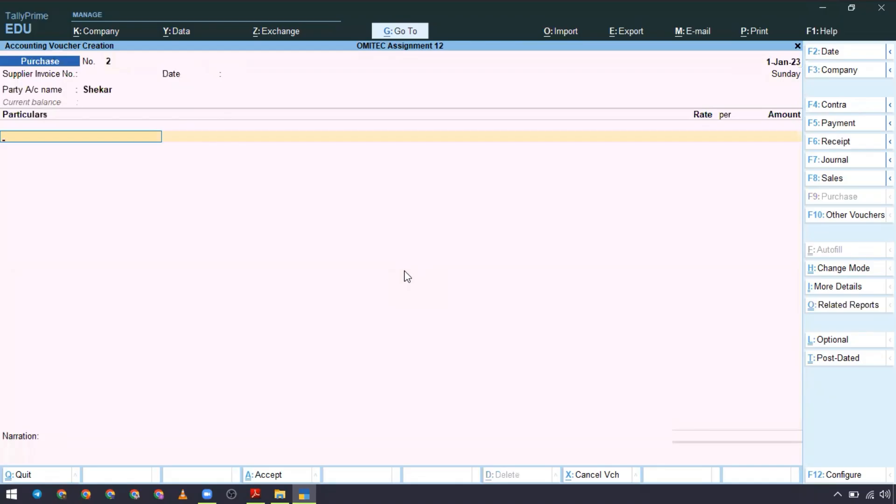
- Enter the Purchase ledger with an amount of 8500 in the purchase voucher's particulars and save the voucher
{"action": "key", "text": "Down"}
{"action": "key", "text": "Down"}
{"action": "key", "text": "Down"}
{"action": "key", "text": "Return"}
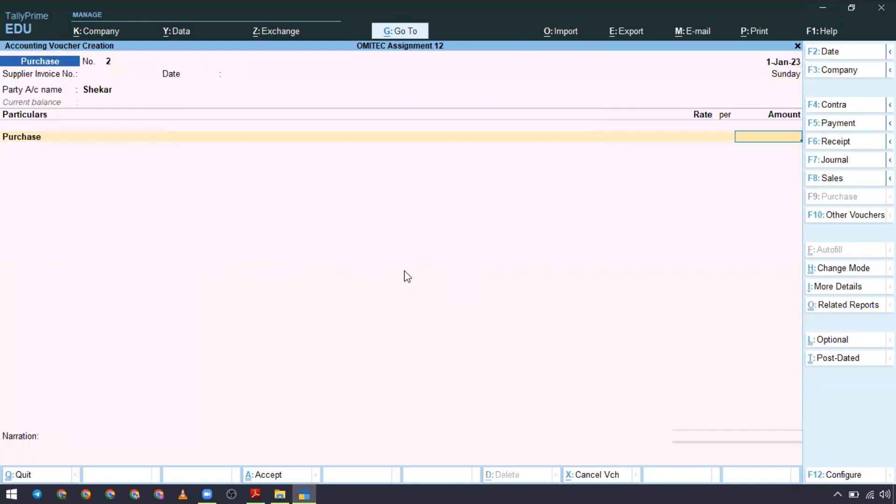
{"action": "type", "text": "8500"}
{"action": "key", "text": "Return"}
{"action": "key", "text": "Return"}
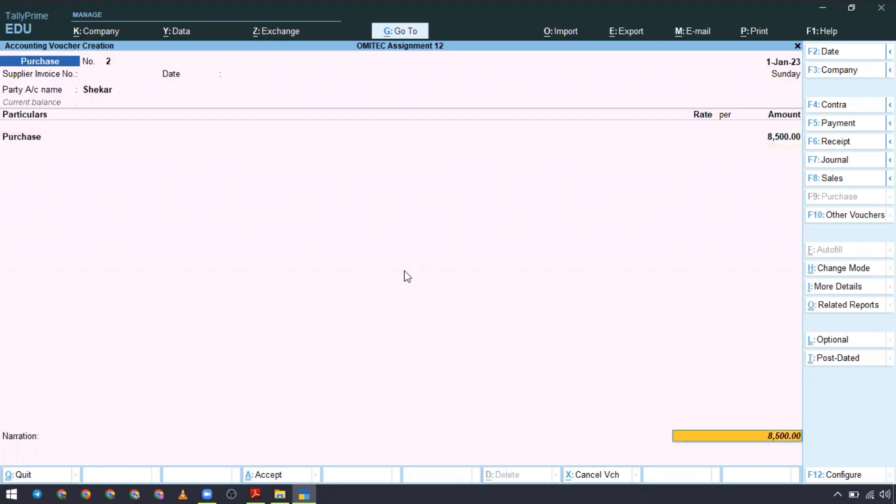
{"action": "key", "text": "Return"}
{"action": "key", "text": "Return"}
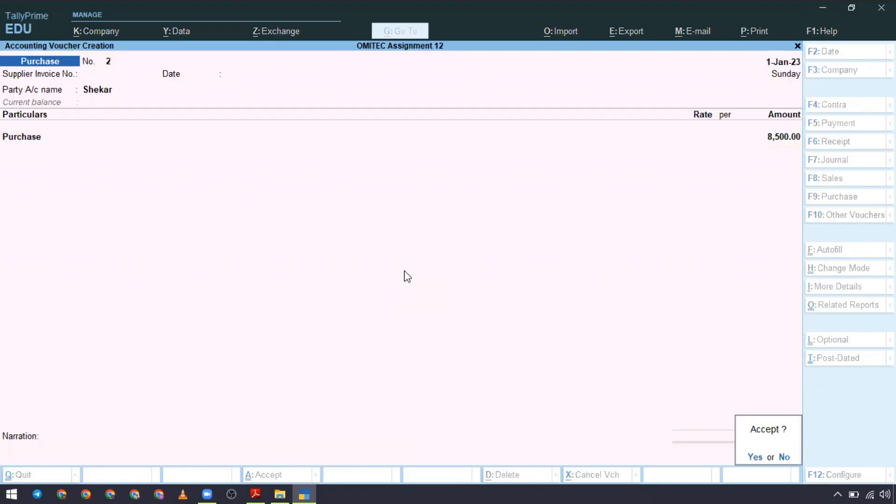
{"action": "key", "text": "Return"}
- Start a receipt voucher for the assignment PDF's tenth entry and credit the existing customer's ledger with 8000
{"action": "key", "text": "alt+Tab"}
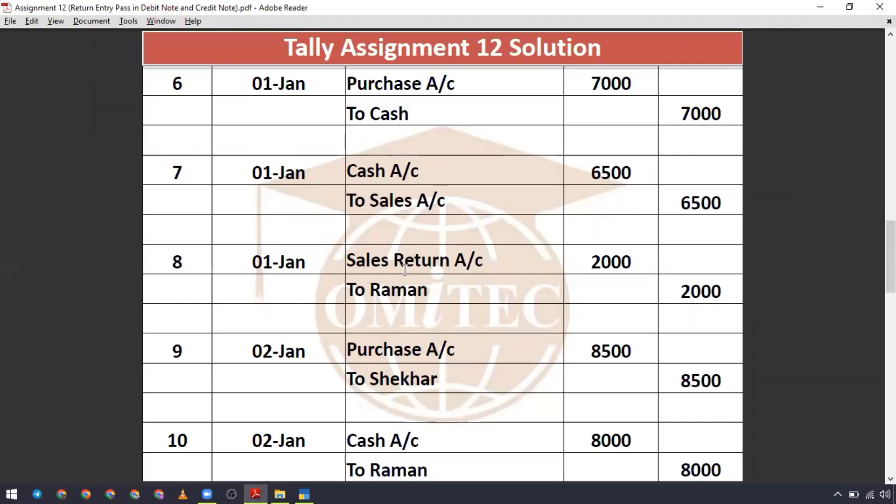
{"action": "key", "text": "alt+Tab"}
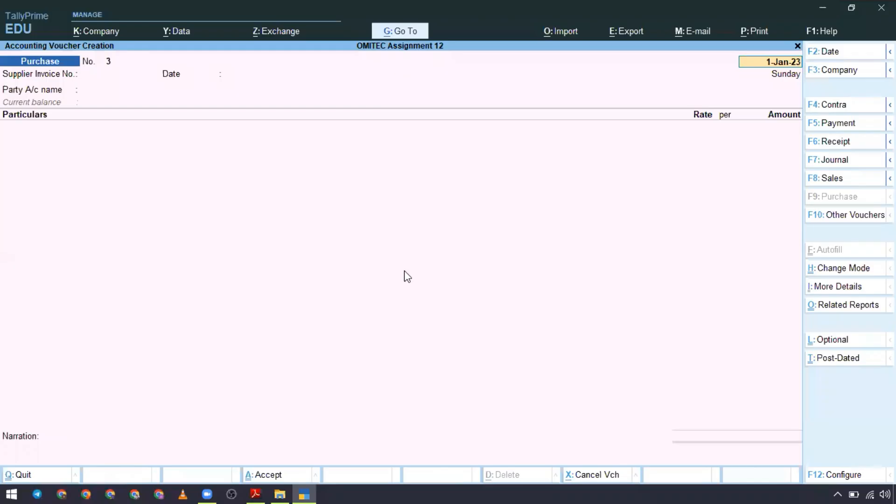
{"action": "key", "text": "F6"}
{"action": "key", "text": "Down"}
{"action": "key", "text": "Down"}
{"action": "key", "text": "Down"}
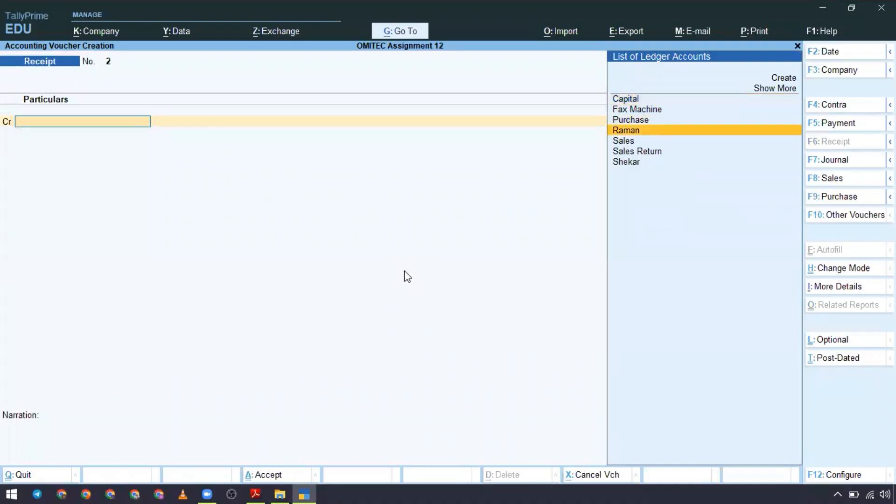
{"action": "key", "text": "Return"}
{"action": "key", "text": "alt+Tab"}
{"action": "key", "text": "alt+Tab"}
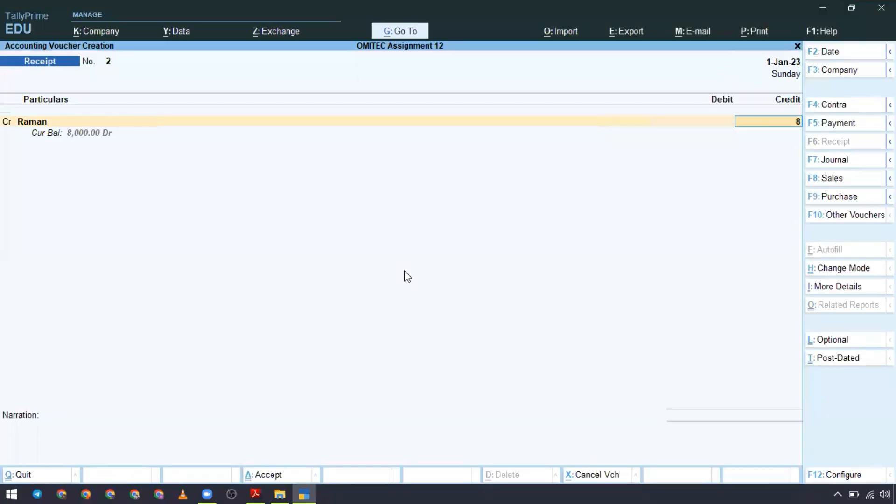
{"action": "type", "text": "8000"}
{"action": "key", "text": "Return"}
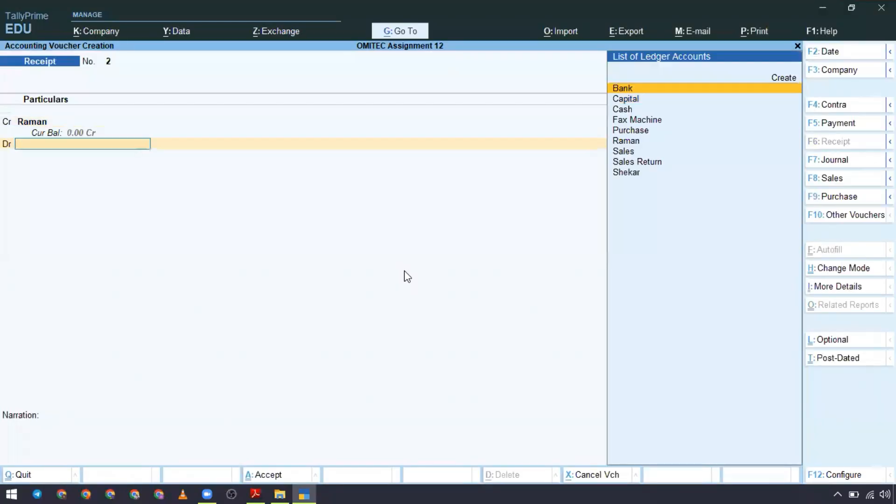
- Debit Cash with 8000 in the receipt voucher, leave the narration blank and save the voucher
{"action": "key", "text": "Down"}
{"action": "key", "text": "Down"}
{"action": "key", "text": "Return"}
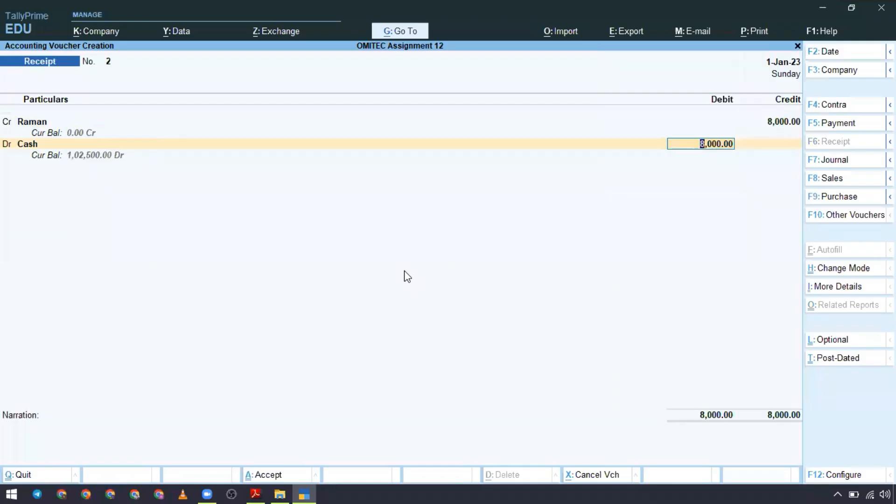
{"action": "key", "text": "Return"}
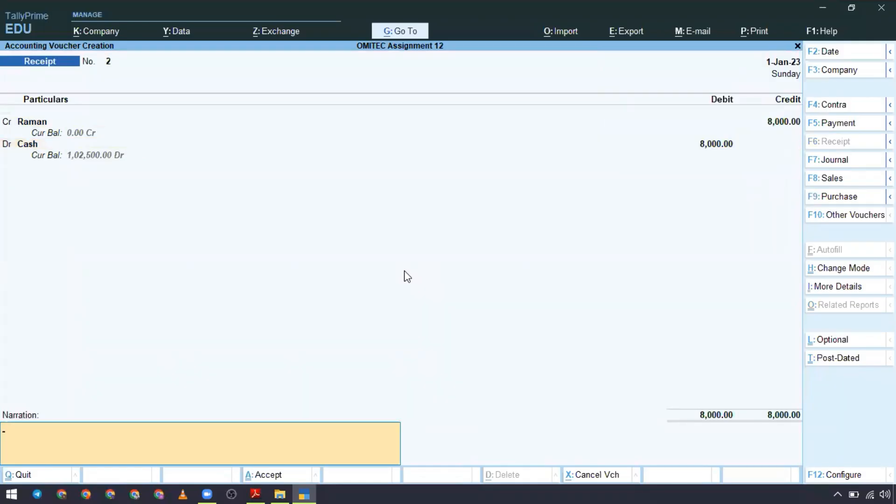
{"action": "key", "text": "Return"}
{"action": "key", "text": "Return"}
- Read the assignment PDF's eleventh entry and start a debit note for it in TallyPrime
{"action": "key", "text": "alt+Tab"}
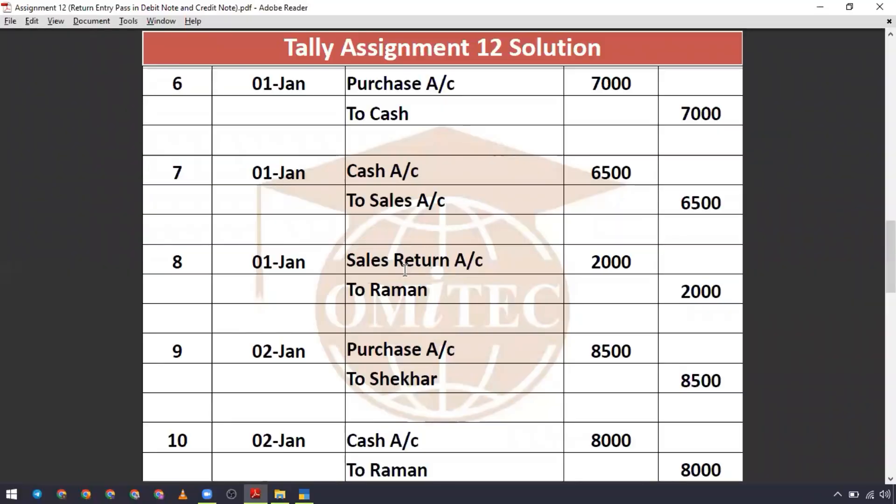
{"action": "scroll", "coordinate": [406, 269], "scroll_direction": "down", "scroll_amount": 2}
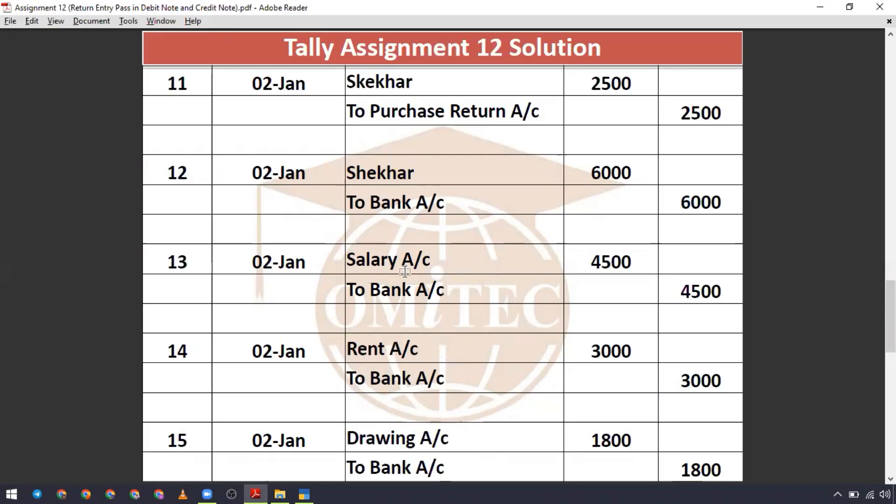
{"action": "key", "text": "alt+Tab"}
{"action": "key", "text": "alt"}
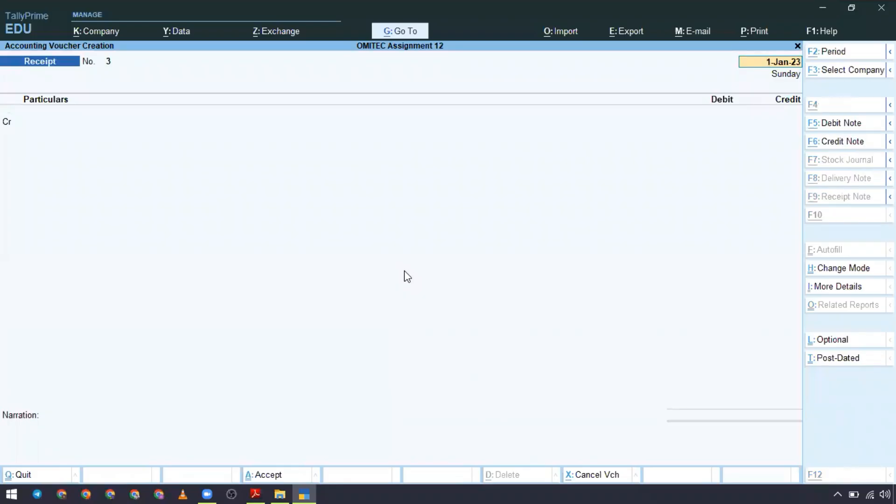
{"action": "key", "text": "alt+F5"}
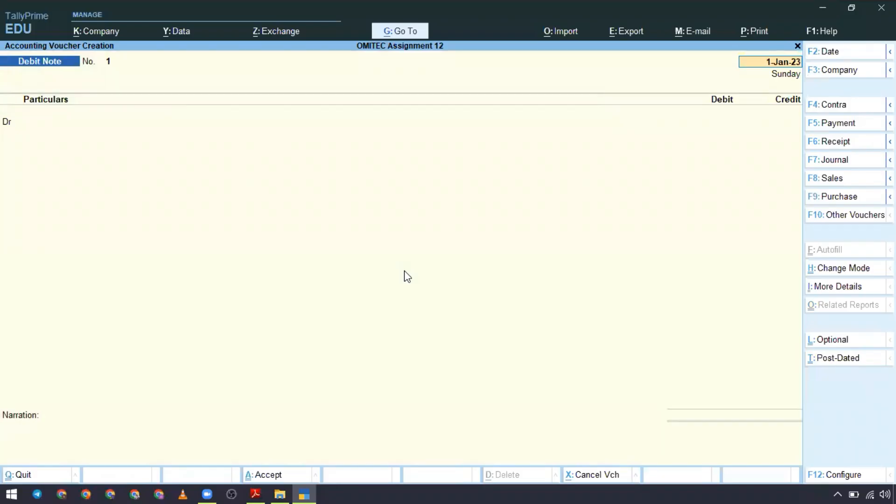
{"action": "key", "text": "Return"}
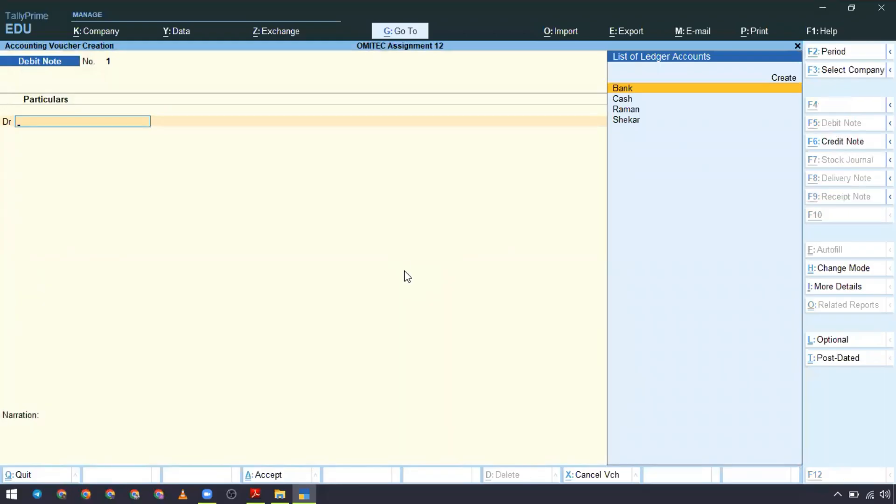
- Debit the supplier's ledger with 2500 in the debit note, following the assignment PDF's eleventh entry
{"action": "key", "text": "alt+Tab"}
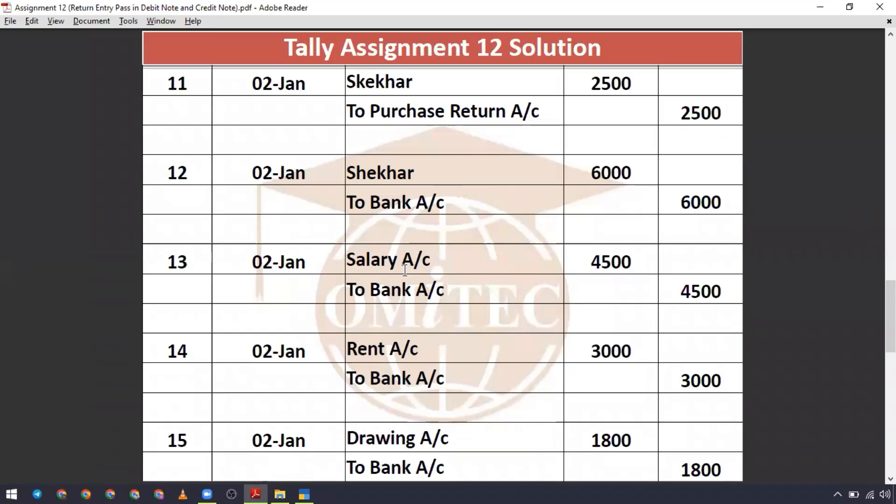
{"action": "key", "text": "alt+Tab"}
{"action": "type", "text": "Sh"}
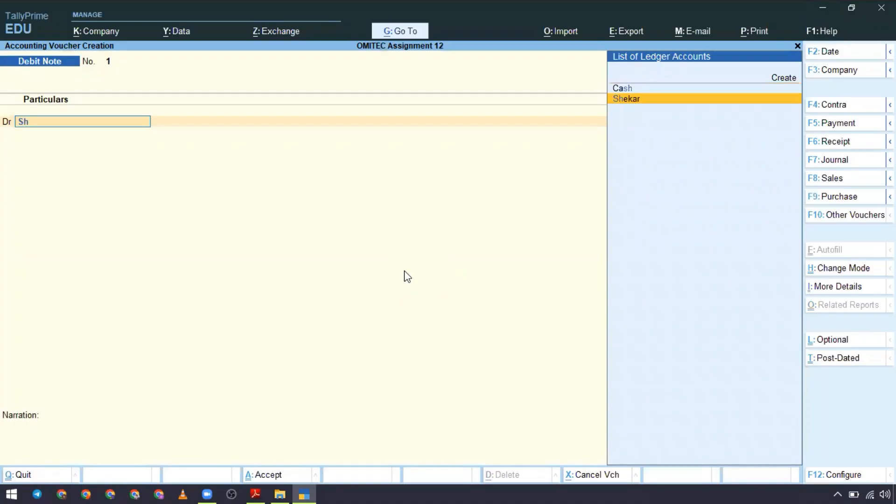
{"action": "key", "text": "Return"}
{"action": "key", "text": "alt+Tab"}
{"action": "key", "text": "alt+Tab"}
{"action": "type", "text": "6000"}
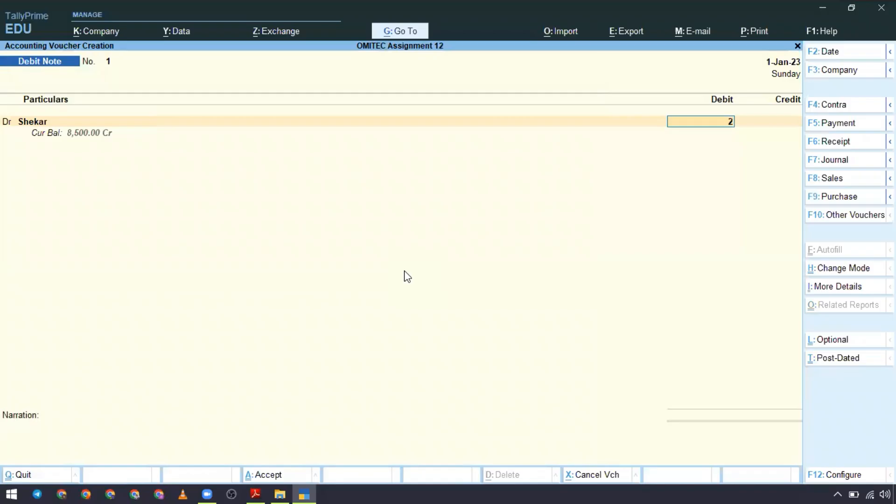
{"action": "key", "text": "Return"}
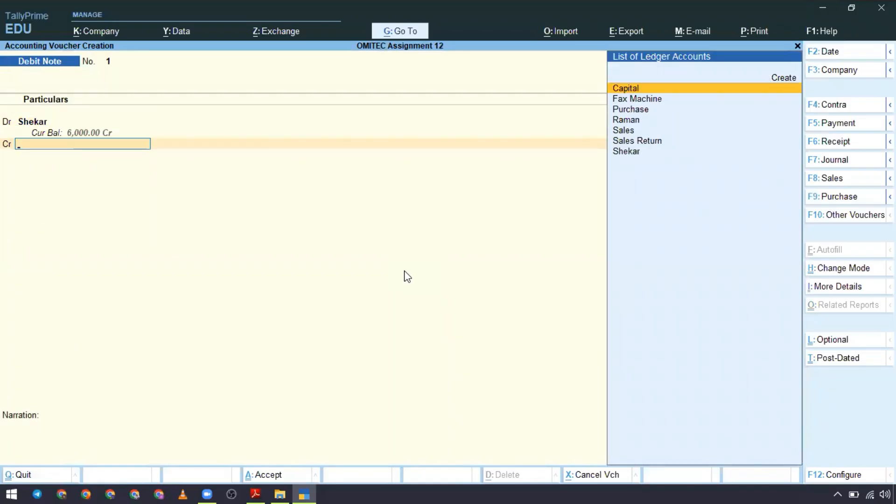
- Create a ledger named Purchase Return under Purchase Accounts for the debit note's credit line
{"action": "key", "text": "alt+c"}
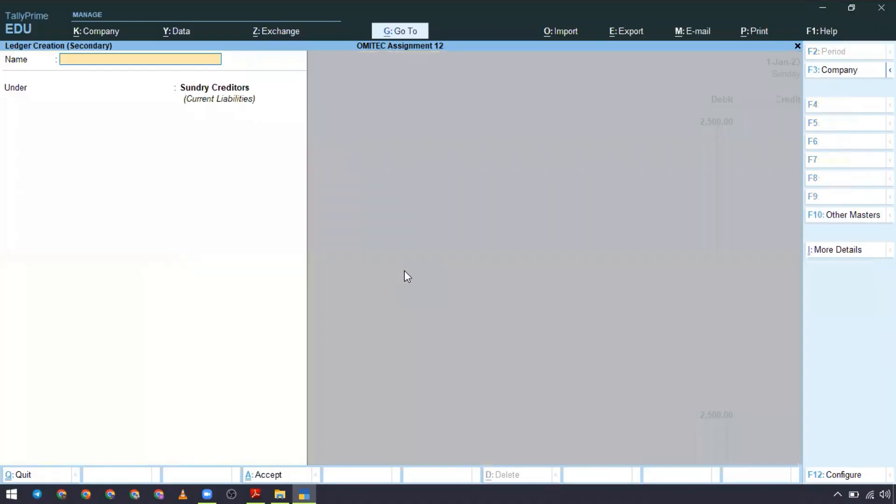
{"action": "type", "text": "Purchase Return"}
{"action": "key", "text": "Return"}
{"action": "type", "text": "Pu"}
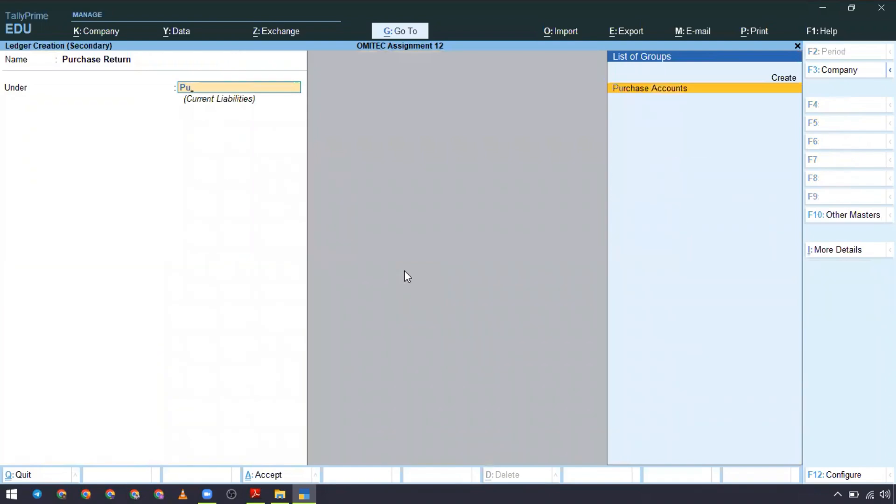
{"action": "key", "text": "Return"}
{"action": "key", "text": "Return"}
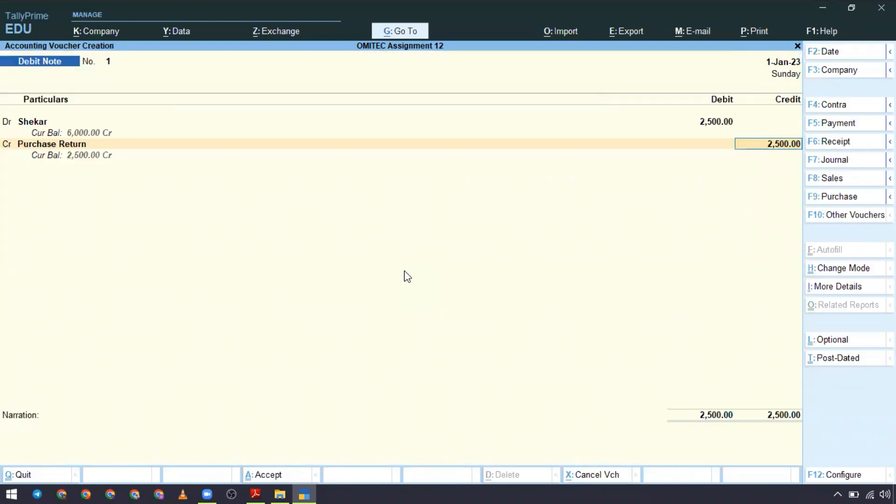
- Accept 2500 as the Purchase Return credit and compare the debit note's lines with the assignment PDF's eleventh entry
{"action": "key", "text": "Return"}
{"action": "key", "text": "alt+Tab"}
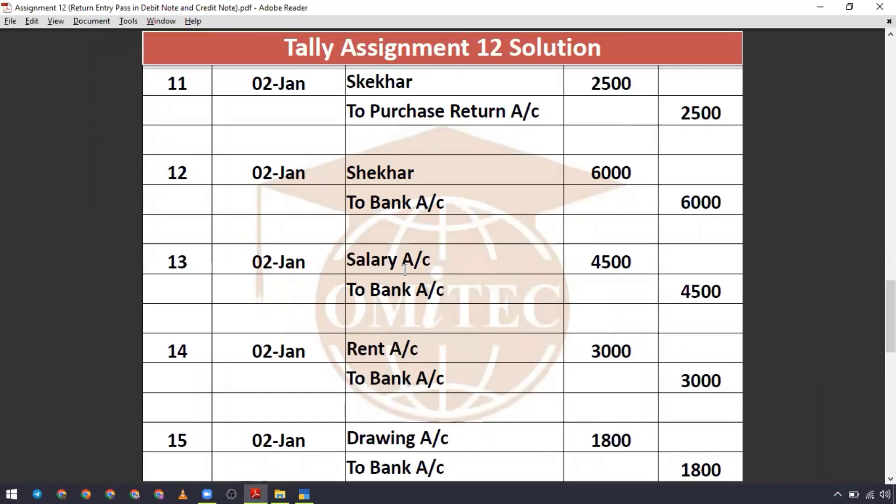
{"action": "key", "text": "alt+Tab"}
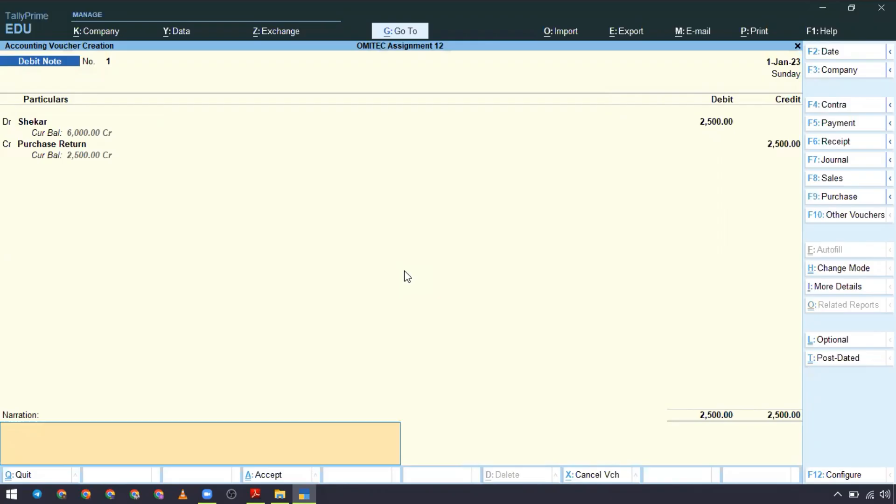
{"action": "key", "text": "alt+Tab"}
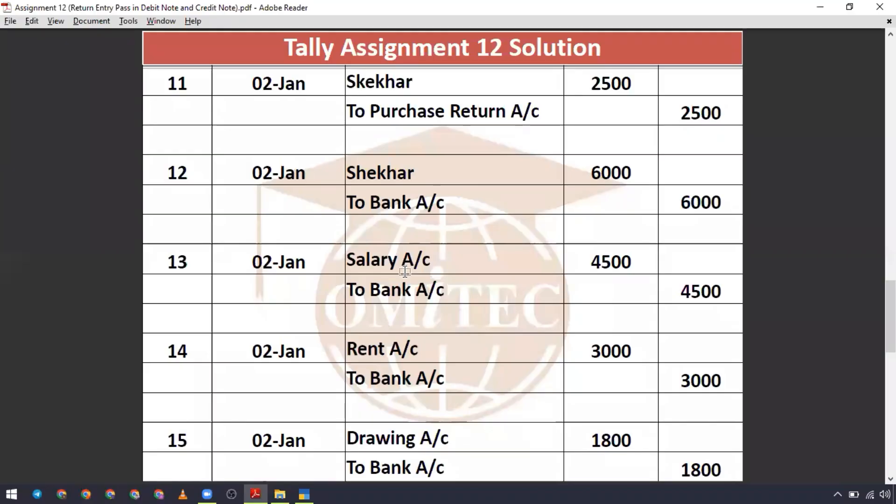
- Set the debit note's voucher date to 2-1-2023 and save the voucher
{"action": "key", "text": "alt+Tab"}
{"action": "key", "text": "F2"}
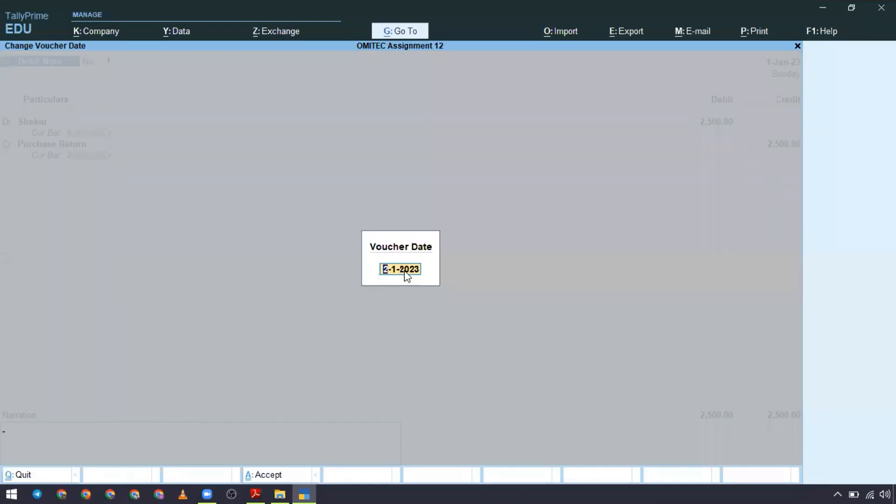
{"action": "key", "text": "Return"}
{"action": "key", "text": "Return"}
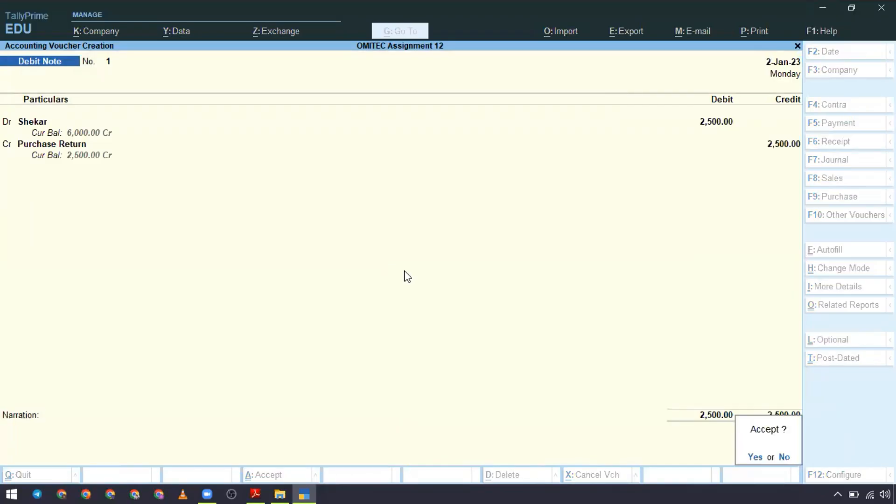
{"action": "key", "text": "Return"}
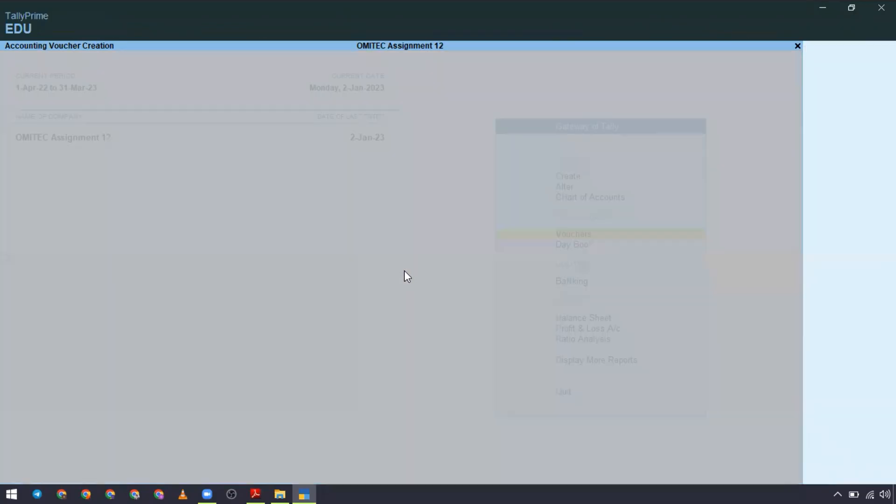
- Reopen the saved debit note and view it in Accounting Invoice mode
{"action": "key", "text": "Page_Up"}
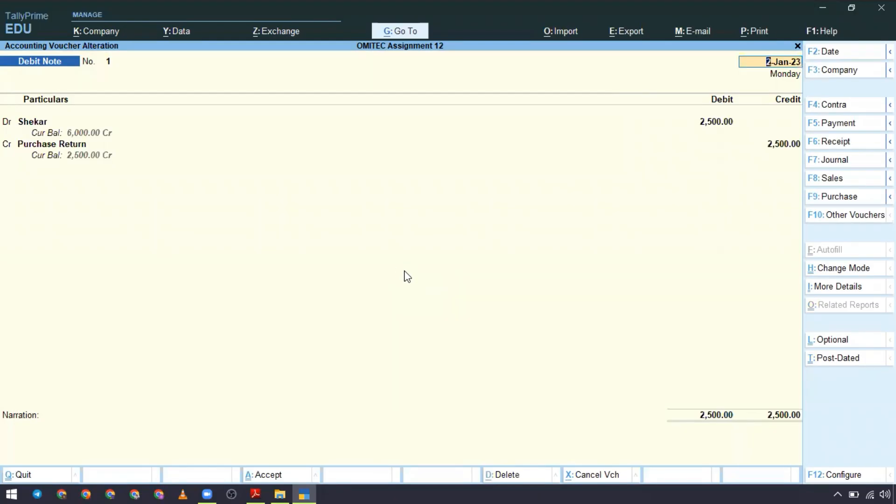
{"action": "key", "text": "ctrl+h"}
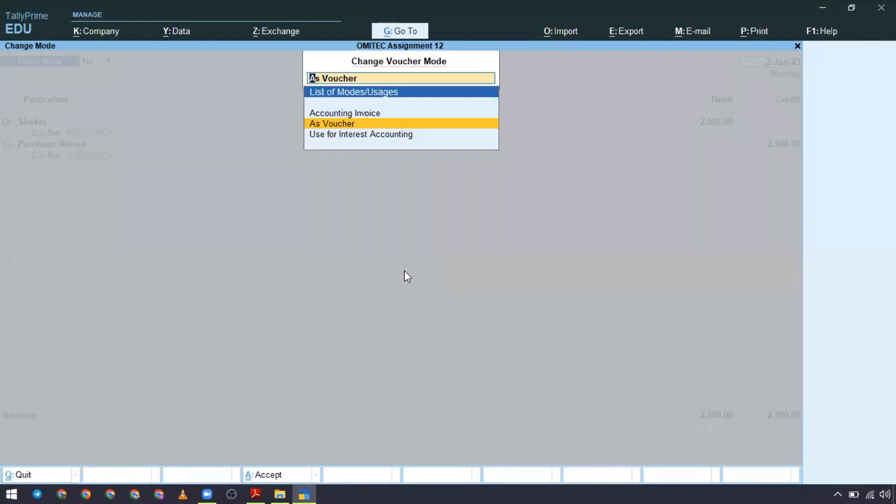
{"action": "key", "text": "Up"}
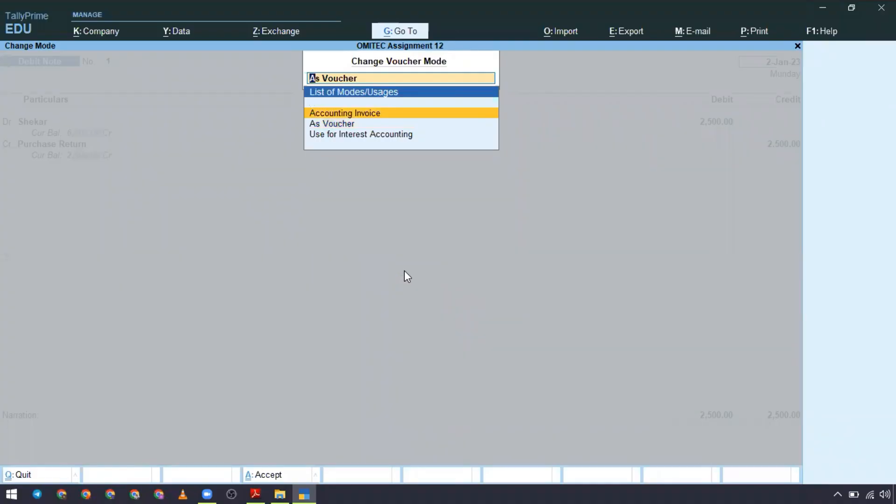
{"action": "key", "text": "Return"}
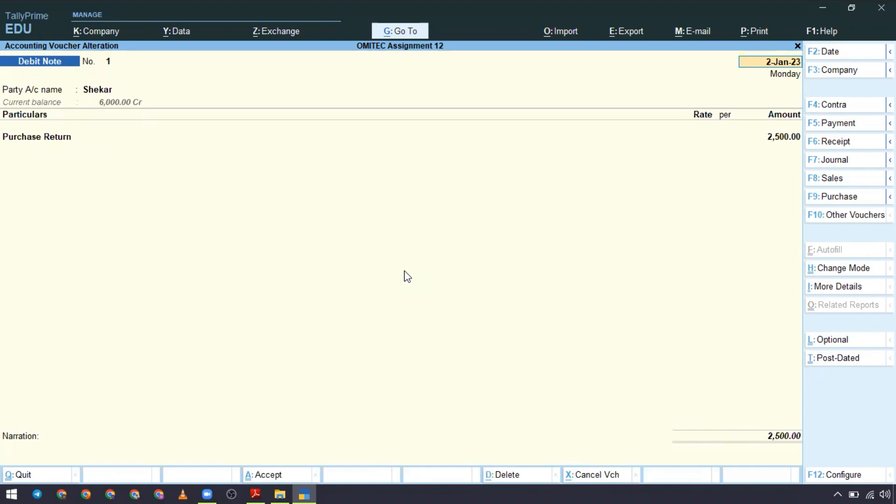
- Check entries 6 to 10 in the assignment PDF, leave the debit note without saving and open TallyPrime's Day Book
{"action": "key", "text": "alt+Tab"}
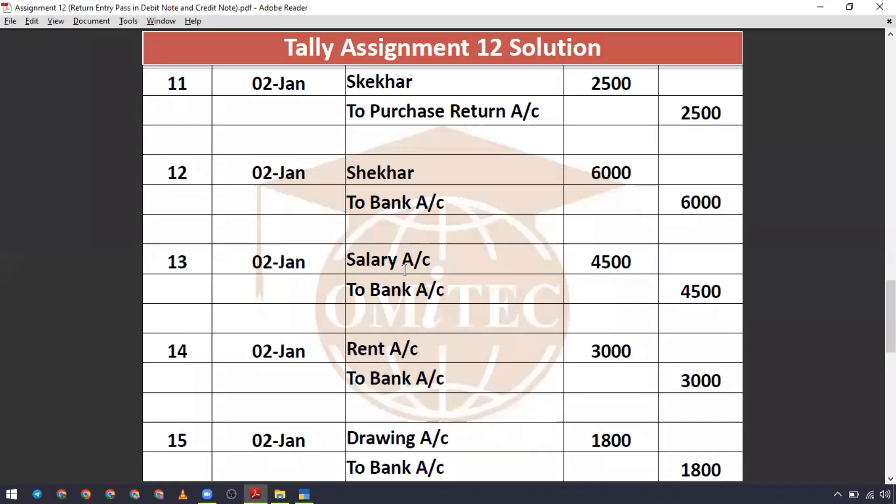
{"action": "scroll", "coordinate": [405, 271], "scroll_direction": "up", "scroll_amount": 5}
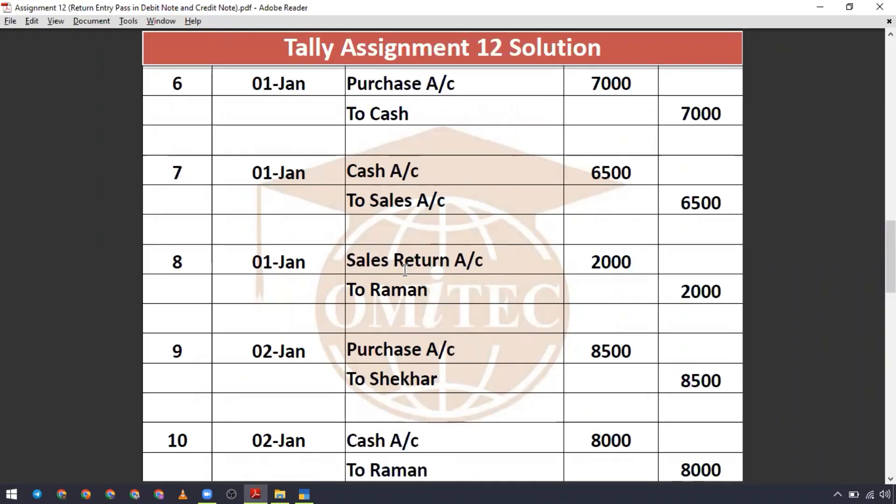
{"action": "key", "text": "alt+Tab"}
{"action": "key", "text": "Escape"}
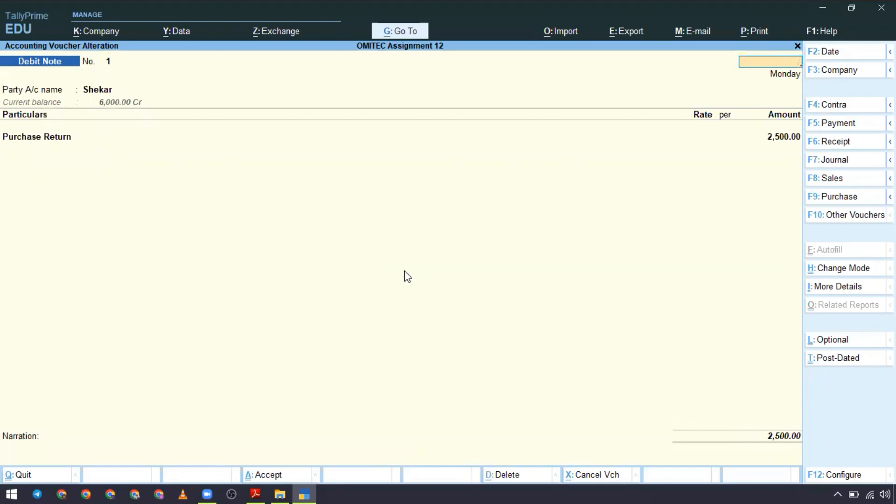
{"action": "key", "text": "Escape"}
{"action": "key", "text": "Return"}
{"action": "key", "text": "BackSpace"}
{"action": "key", "text": "Escape"}
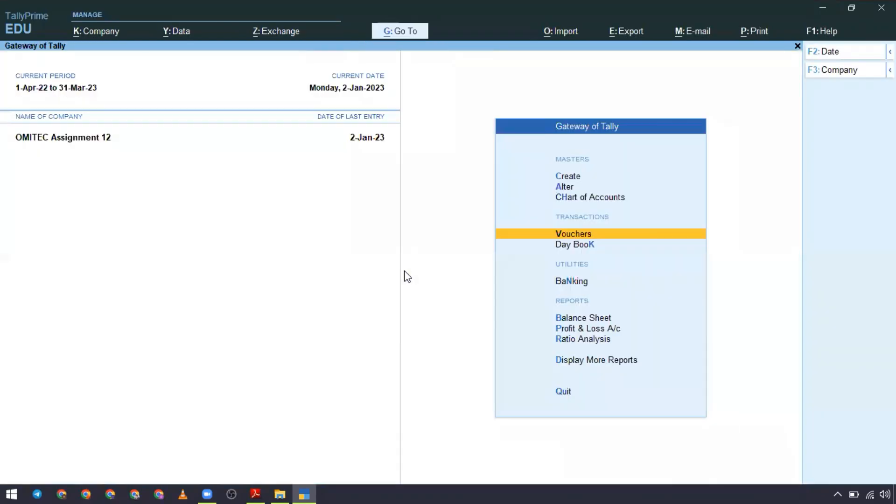
{"action": "key", "text": "Down"}
{"action": "key", "text": "Return"}
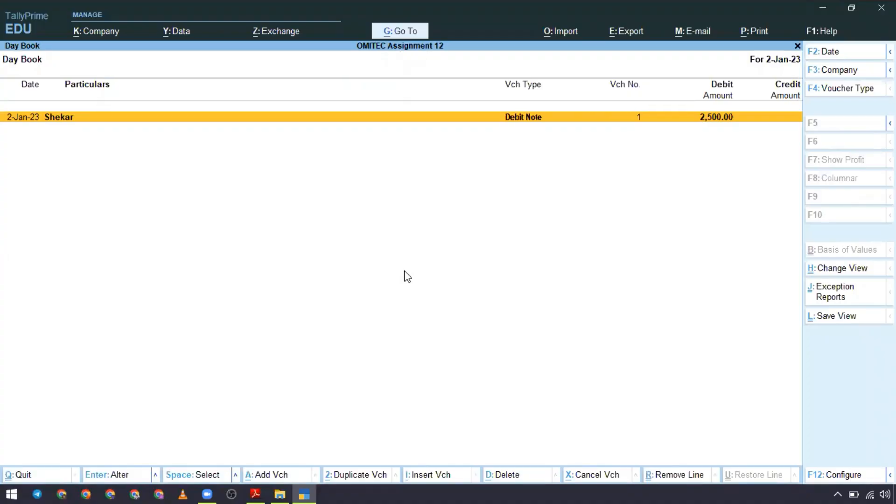
- Show the Day Book for 1 January and compare its vouchers with the dates in the assignment PDF
{"action": "key", "text": "F2"}
{"action": "type", "text": "11"}
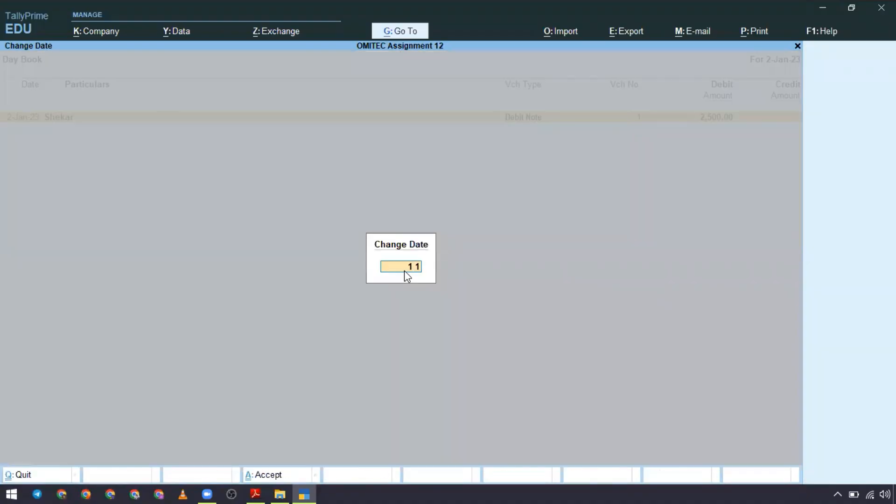
{"action": "key", "text": "Return"}
{"action": "key", "text": "Down"}
{"action": "key", "text": "Up"}
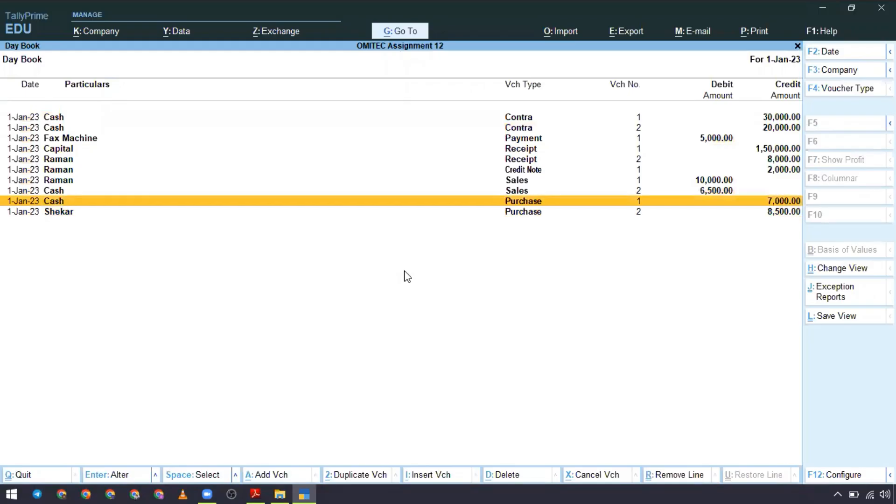
{"action": "key", "text": "alt+Tab"}
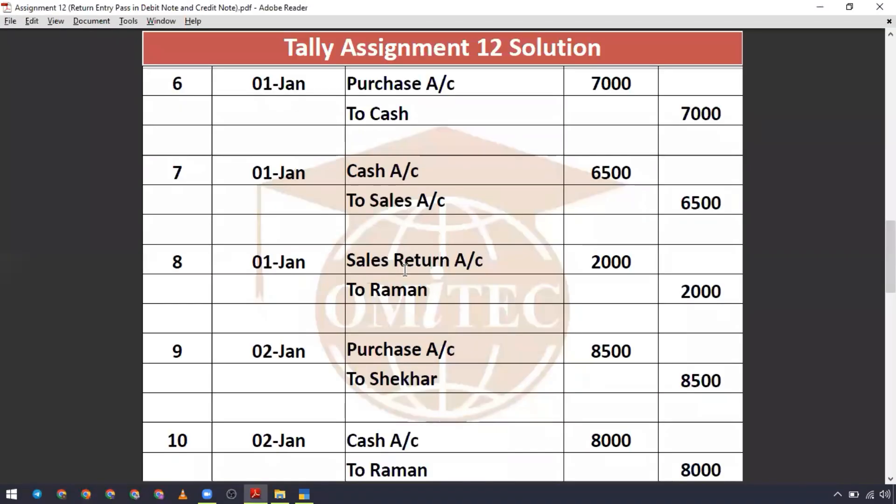
{"action": "key", "text": "alt+Tab"}
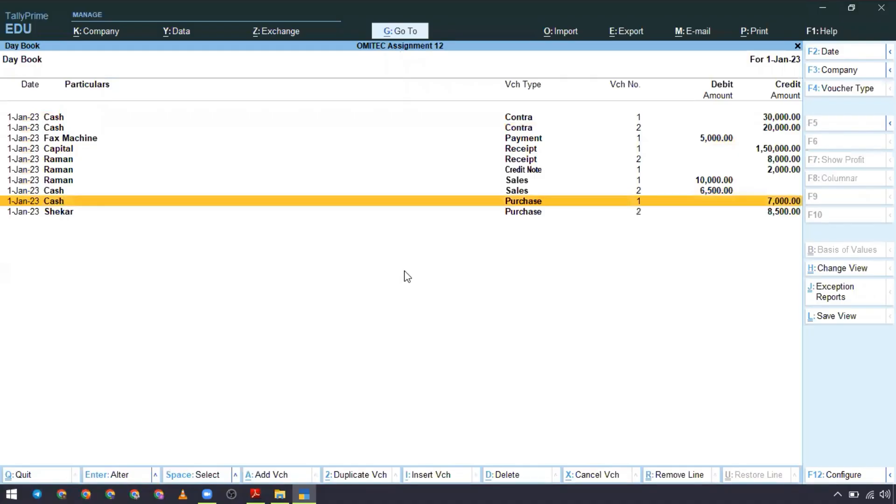
- Change the date of the customer's 8,000 receipt voucher to 2 January 2023, matching the PDF's tenth entry, and save it
{"action": "key", "text": "Up"}
{"action": "key", "text": "Up"}
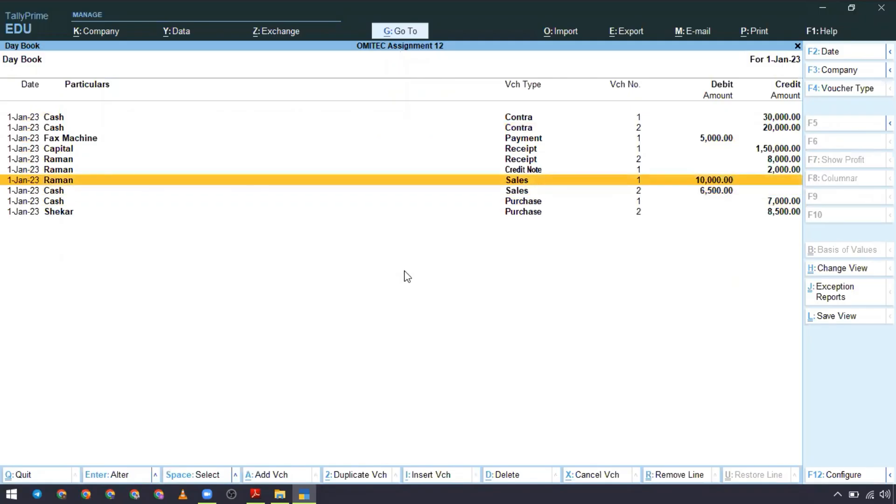
{"action": "key", "text": "Up"}
{"action": "key", "text": "Up"}
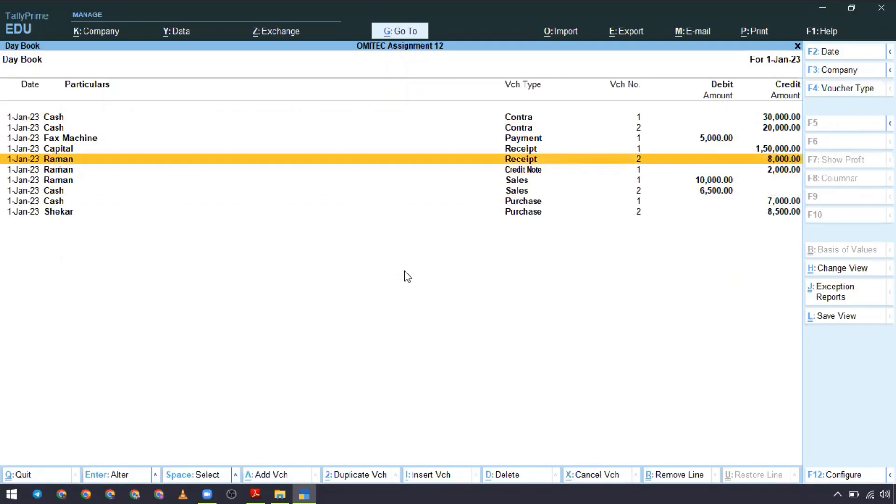
{"action": "key", "text": "alt+Tab"}
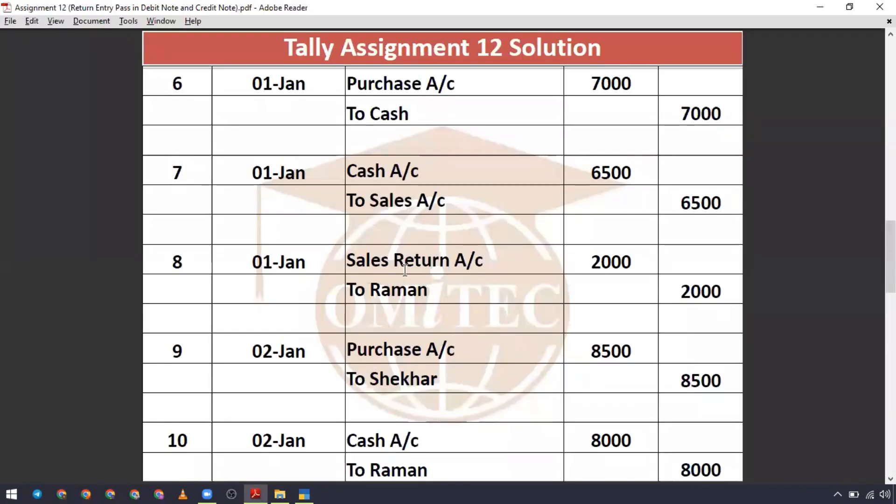
{"action": "key", "text": "alt+Tab"}
{"action": "key", "text": "Return"}
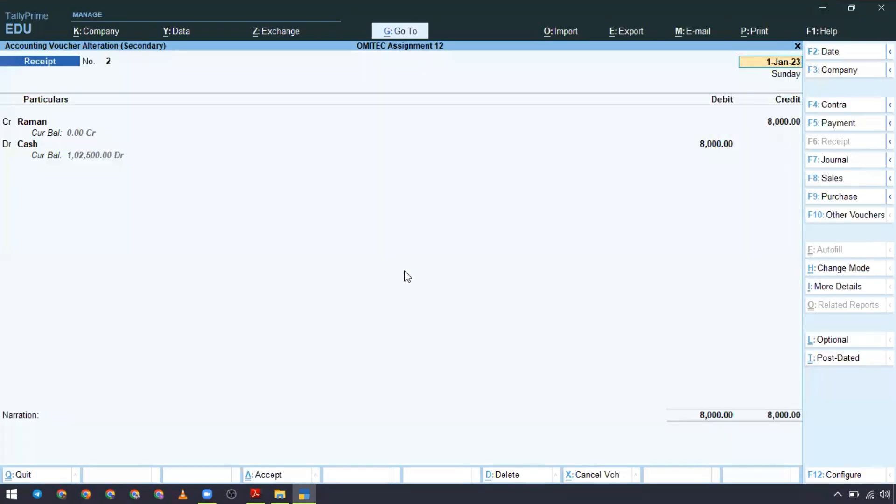
{"action": "key", "text": "F2"}
{"action": "key", "text": "Return"}
{"action": "key", "text": "ctrl+a"}
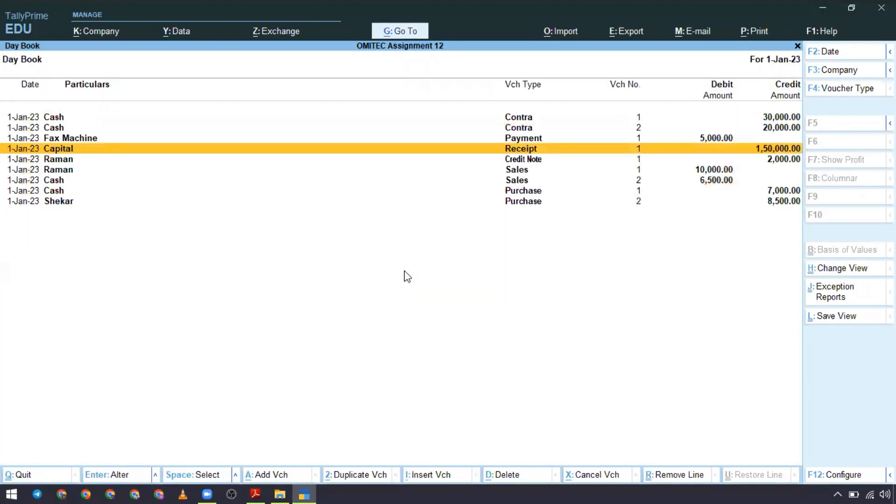
- Change the date of the supplier's 8,500 purchase voucher to 2 January 2023, matching the PDF's ninth entry, and save it
{"action": "key", "text": "alt+Tab"}
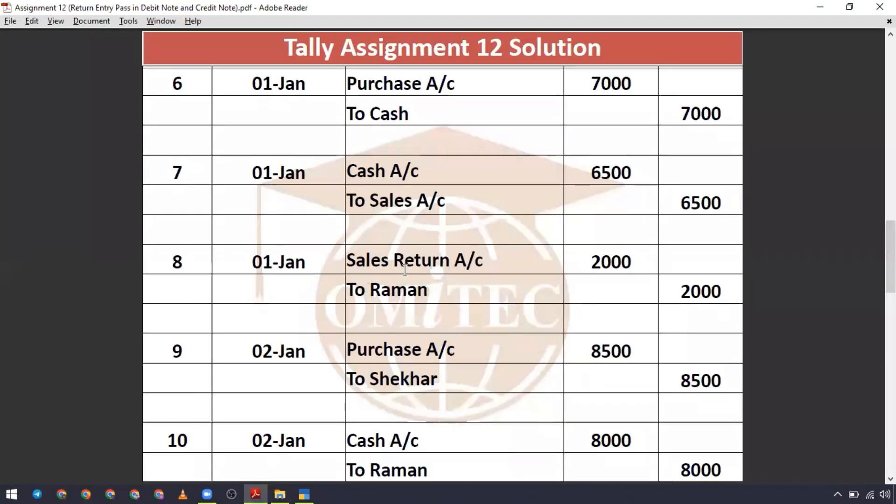
{"action": "key", "text": "alt+Tab"}
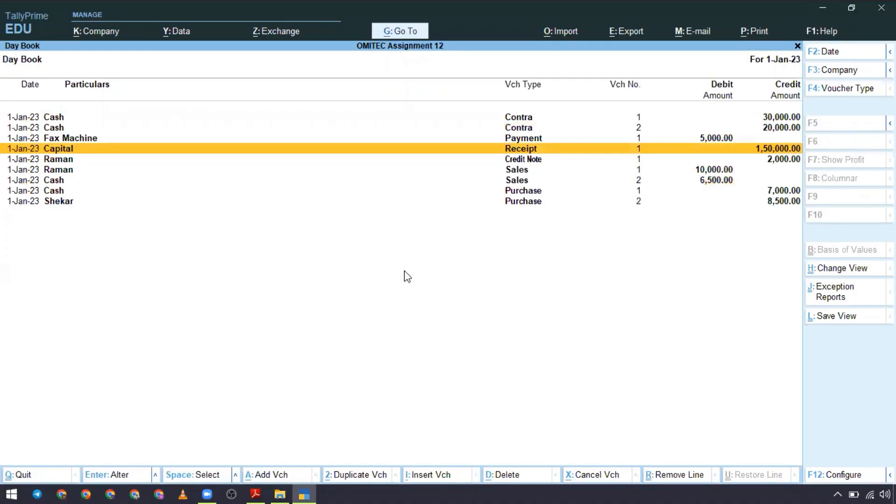
{"action": "key", "text": "Down"}
{"action": "key", "text": "Down"}
{"action": "key", "text": "Down"}
{"action": "key", "text": "Down"}
{"action": "key", "text": "Down"}
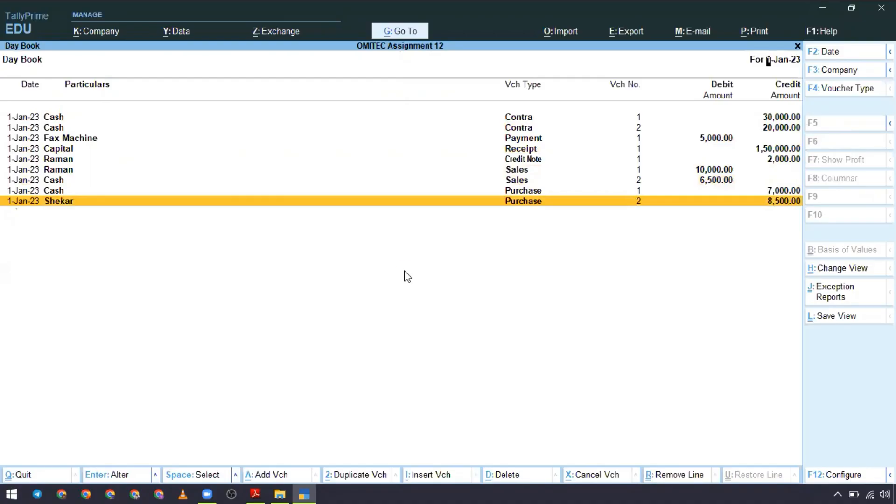
{"action": "key", "text": "Return"}
{"action": "key", "text": "alt+Tab"}
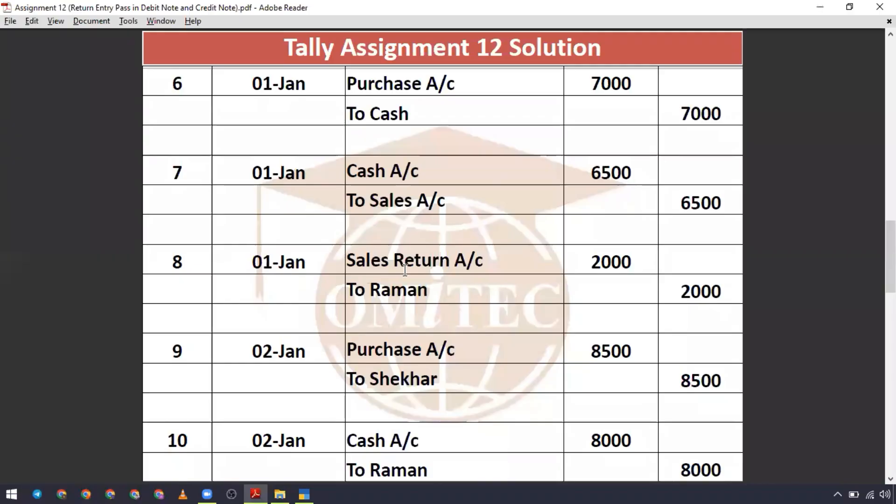
{"action": "key", "text": "alt+Tab"}
{"action": "key", "text": "F2"}
{"action": "key", "text": "Return"}
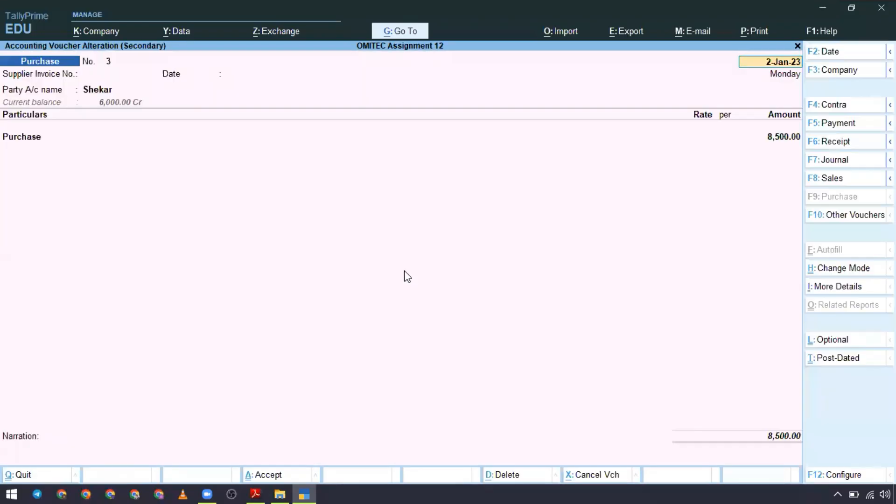
{"action": "key", "text": "ctrl+a"}
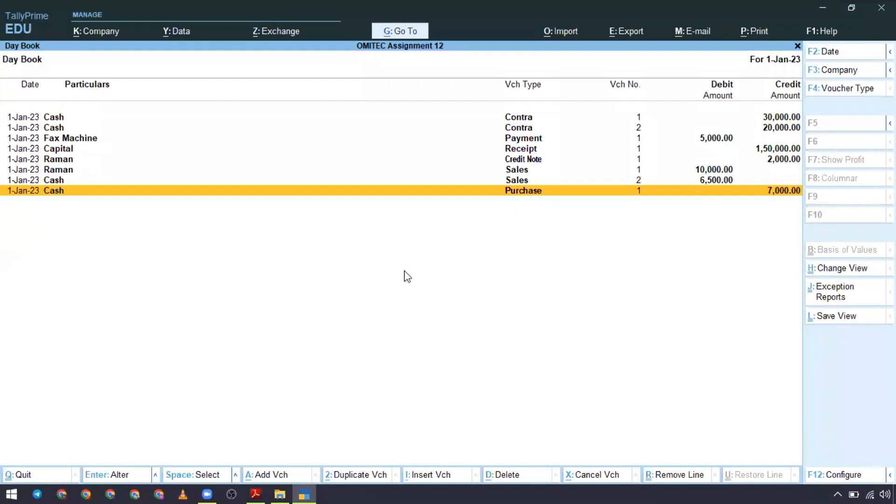
- Show the Day Book for 2 January and compare its vouchers with the assignment PDF's ninth and tenth entries
{"action": "key", "text": "F2"}
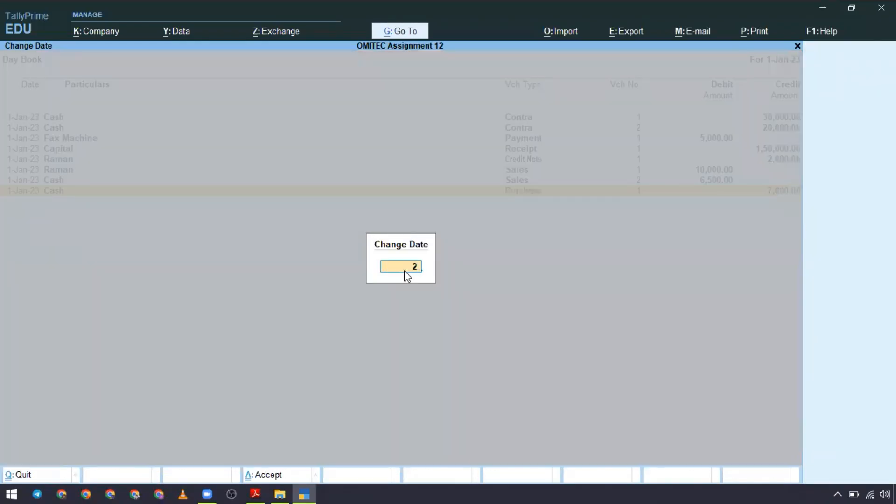
{"action": "type", "text": "2.1"}
{"action": "key", "text": "Return"}
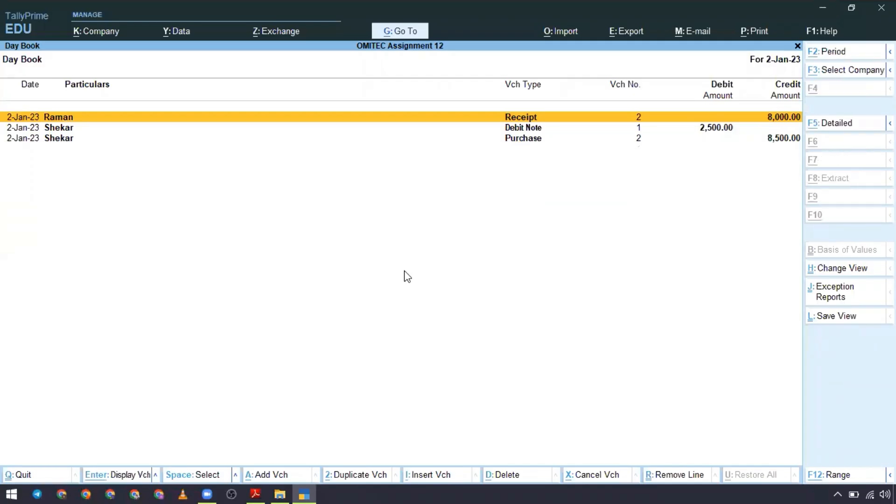
{"action": "key", "text": "alt+Tab"}
{"action": "key", "text": "alt+Tab"}
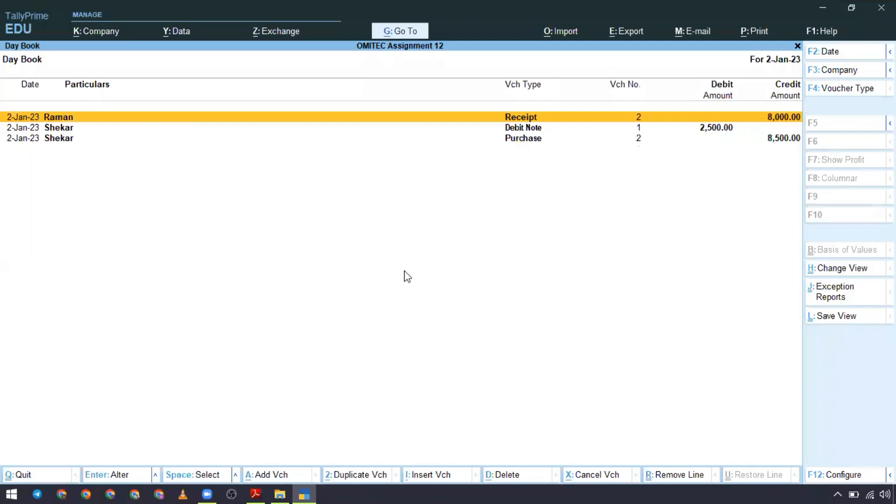
{"action": "key", "text": "Down"}
{"action": "key", "text": "Down"}
{"action": "key", "text": "alt+Tab"}
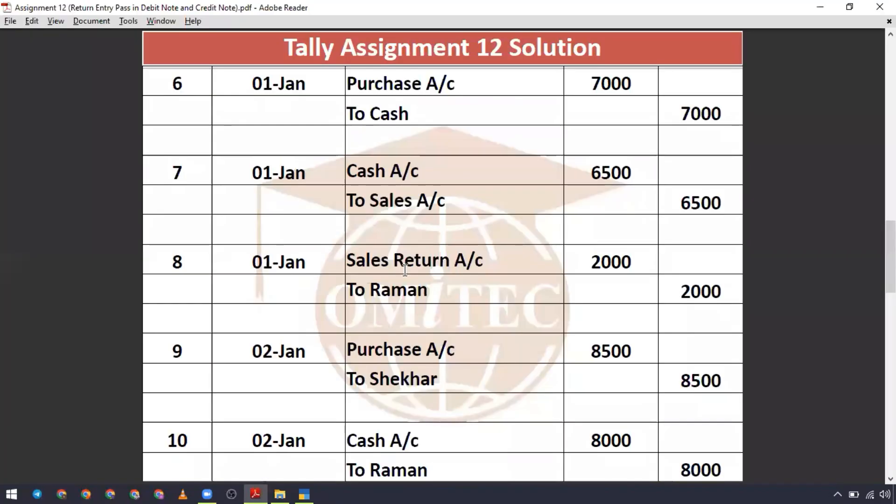
{"action": "key", "text": "alt+Tab"}
{"action": "key", "text": "Up"}
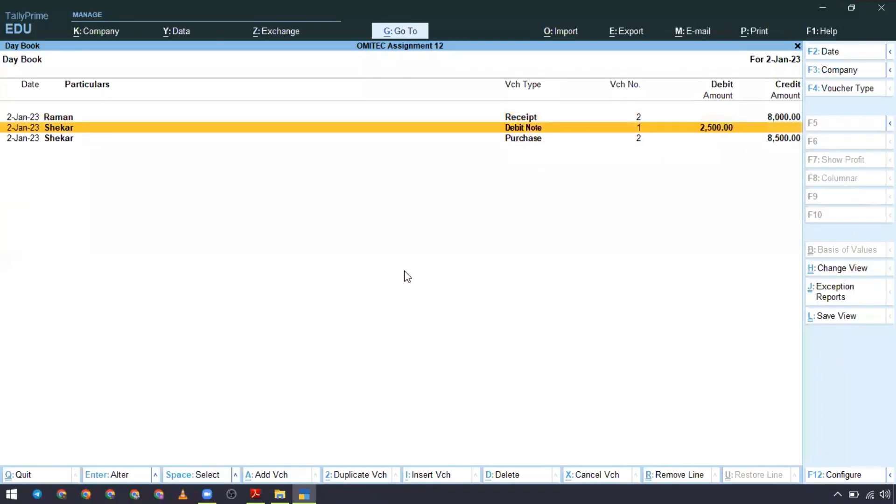
- Check the debit note against the assignment PDF's eleventh entry and read the entries that follow it
{"action": "key", "text": "alt+Tab"}
{"action": "scroll", "coordinate": [405, 272], "scroll_direction": "down", "scroll_amount": 1}
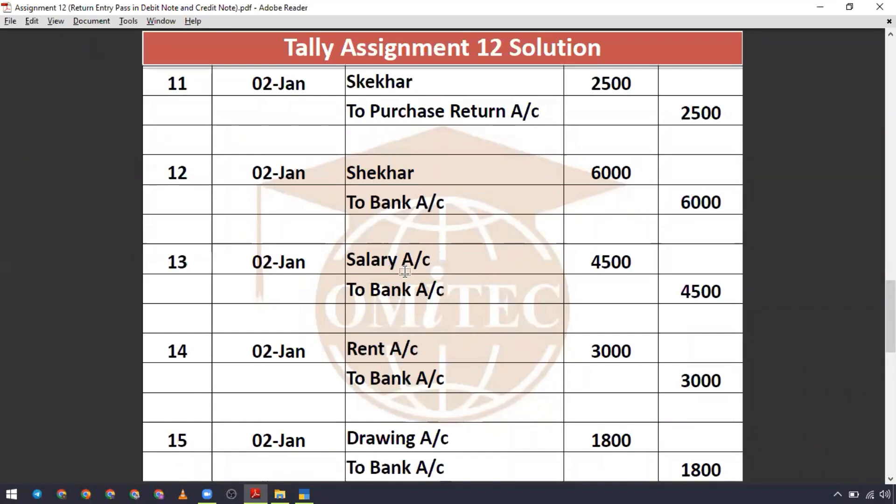
{"action": "key", "text": "alt+Tab"}
{"action": "key", "text": "alt+Tab"}
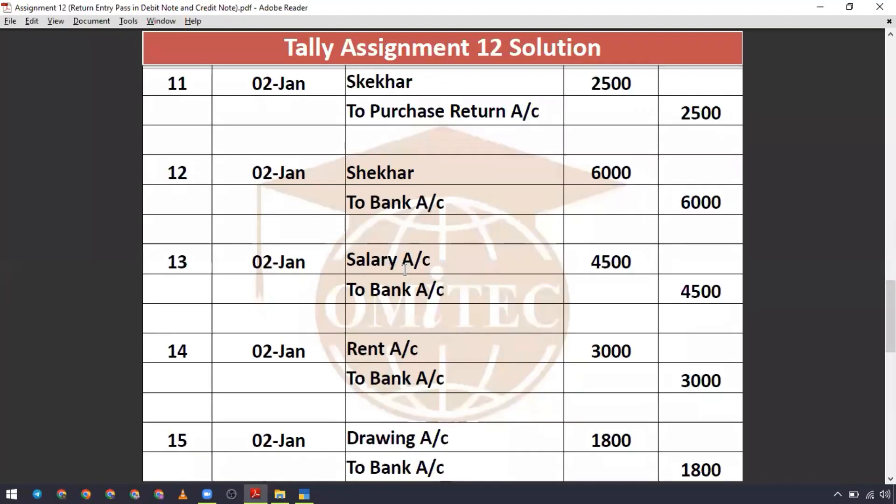
{"action": "key", "text": "alt+Tab"}
{"action": "key", "text": "alt+Tab"}
{"action": "key", "text": "alt+Tab"}
- Leave the Day Book and open a new payment voucher dated 2 January 2023 for the PDF's twelfth entry
{"action": "key", "text": "Escape"}
{"action": "key", "text": "Up"}
{"action": "key", "text": "Up"}
{"action": "key", "text": "Up"}
{"action": "key", "text": "Up"}
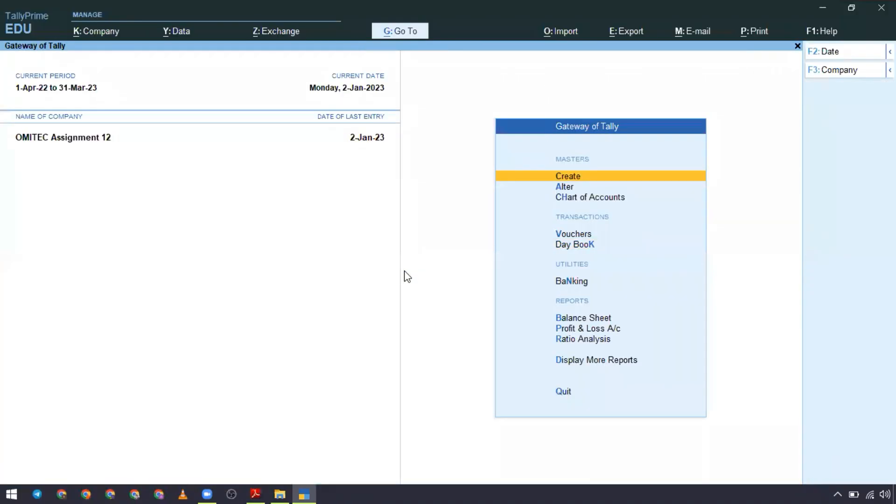
{"action": "key", "text": "Down"}
{"action": "key", "text": "Down"}
{"action": "key", "text": "Down"}
{"action": "key", "text": "Down"}
{"action": "key", "text": "Up"}
{"action": "key", "text": "Return"}
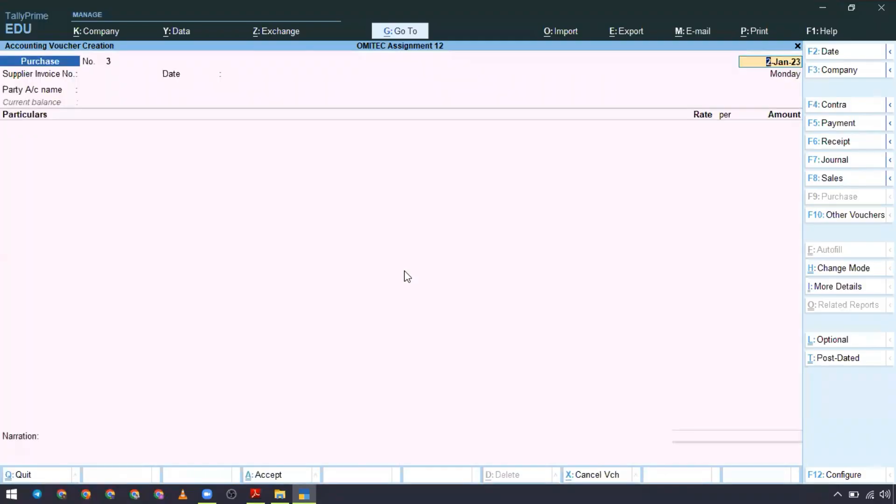
{"action": "key", "text": "alt+Tab"}
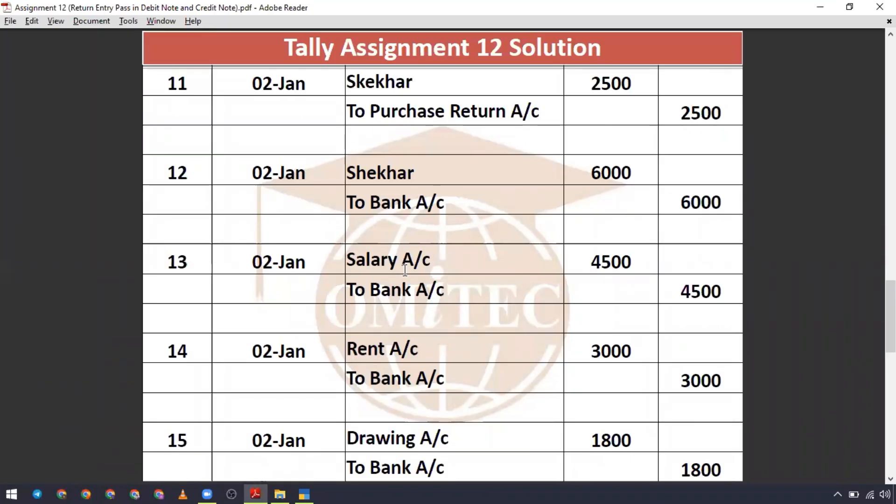
{"action": "key", "text": "alt+Tab"}
{"action": "key", "text": "F5"}
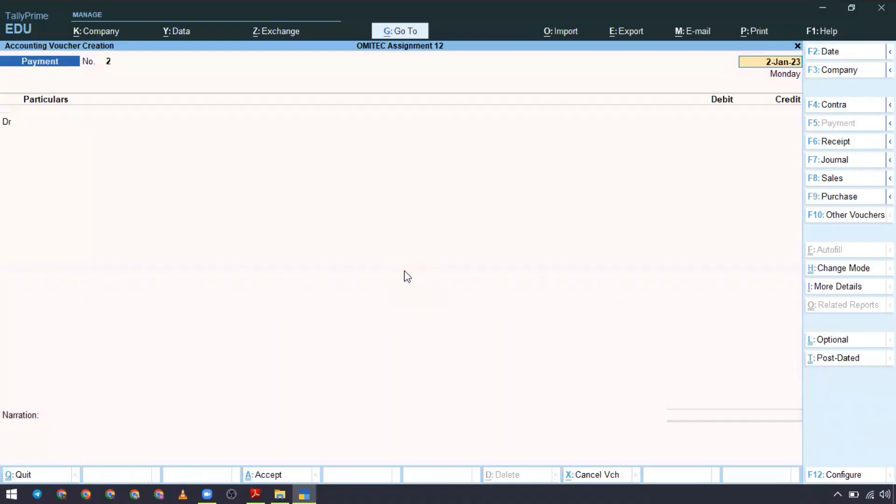
{"action": "key", "text": "Return"}
- Debit the supplier's ledger 6,000 and credit Bank for the same amount in the payment voucher
{"action": "key", "text": "alt+Tab"}
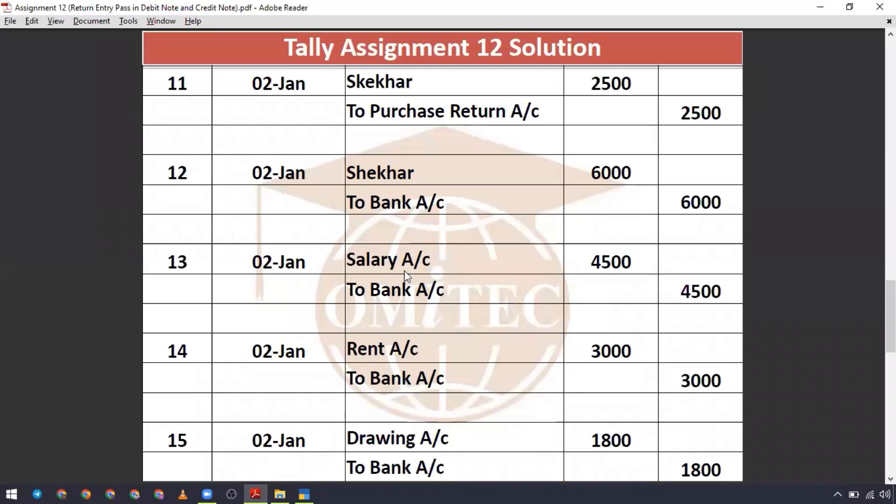
{"action": "key", "text": "alt+Tab"}
{"action": "type", "text": "sh"}
{"action": "key", "text": "Return"}
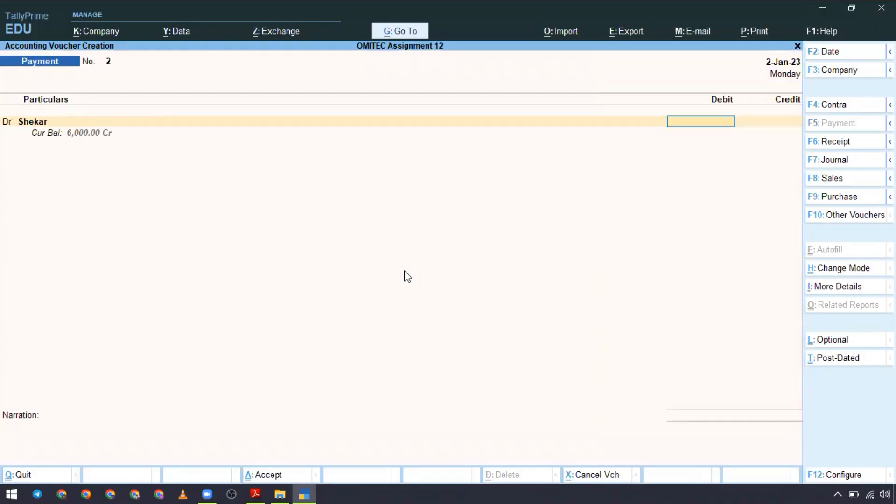
{"action": "key", "text": "alt+Tab"}
{"action": "key", "text": "alt+Tab"}
{"action": "type", "text": "6000"}
{"action": "key", "text": "Return"}
{"action": "type", "text": "ban"}
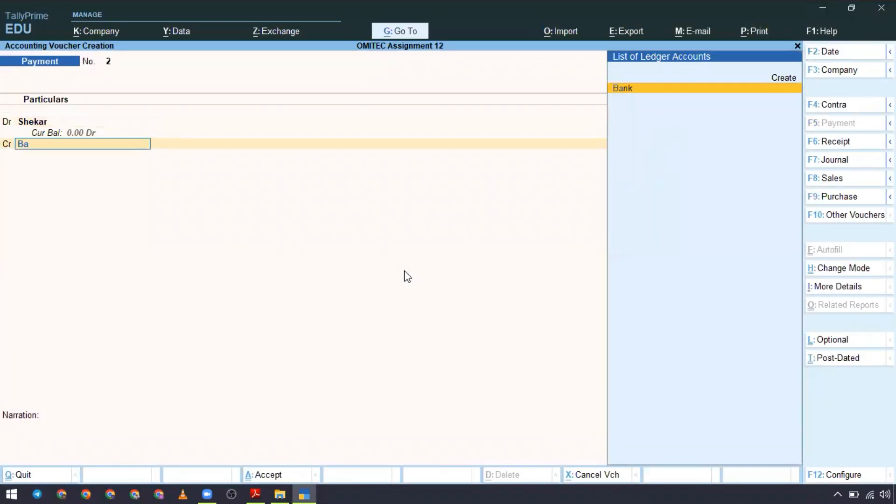
{"action": "key", "text": "Return"}
{"action": "key", "text": "Return"}
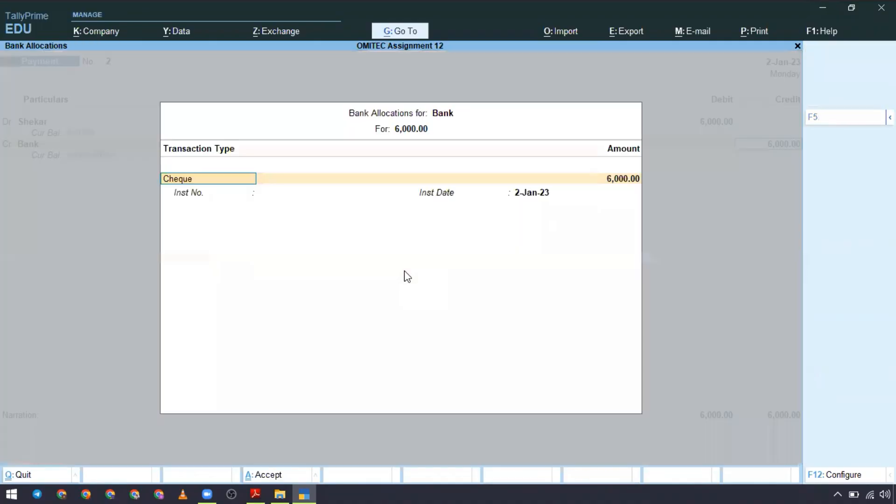
- Keep Cheque as the bank allocation for the 6,000 supplier payment, leave the narration blank and save the voucher
{"action": "key", "text": "Return"}
{"action": "key", "text": "Return"}
{"action": "key", "text": "Return"}
{"action": "key", "text": "Return"}
{"action": "key", "text": "Return"}
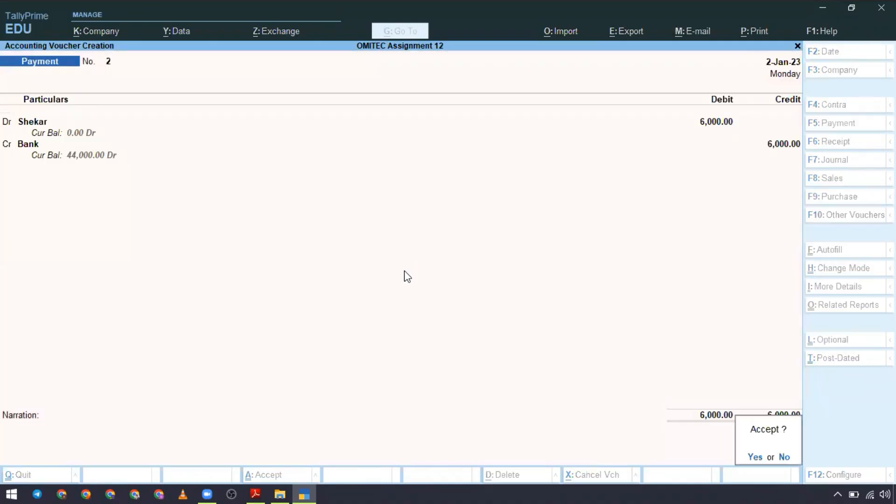
{"action": "key", "text": "Return"}
- For the PDF's thirteenth entry, create the ledger Salary under Indirect Expenses from the next payment voucher
{"action": "key", "text": "alt+Tab"}
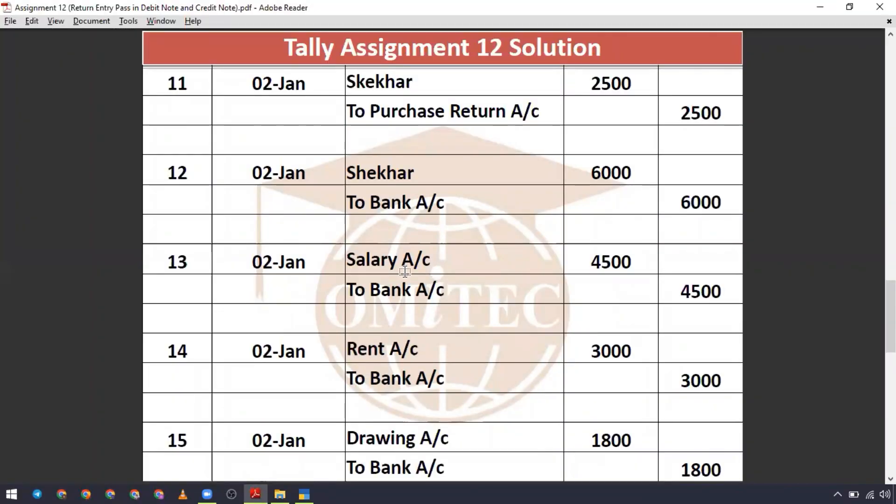
{"action": "key", "text": "alt+Tab"}
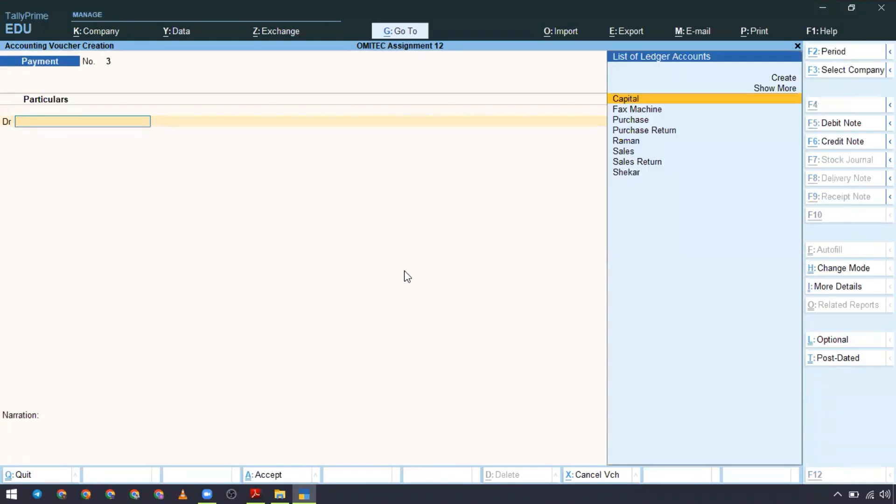
{"action": "key", "text": "alt+c"}
{"action": "type", "text": "Salary"}
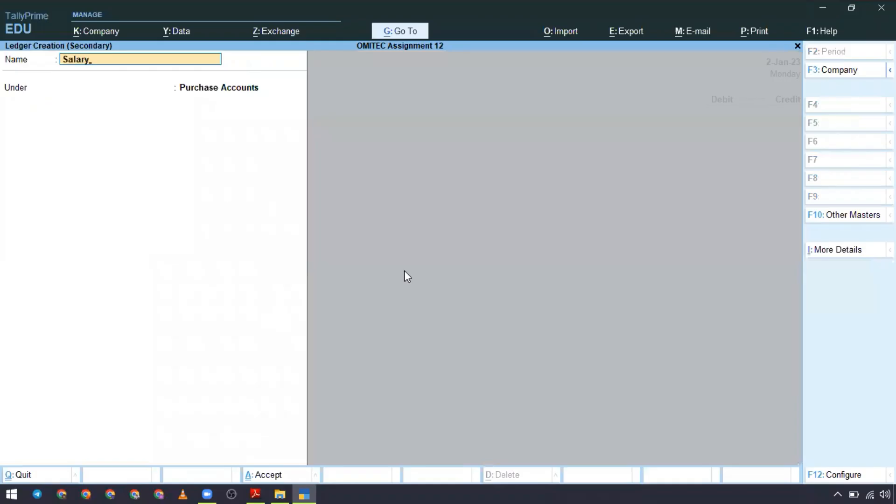
{"action": "key", "text": "Return"}
{"action": "type", "text": "Ind"}
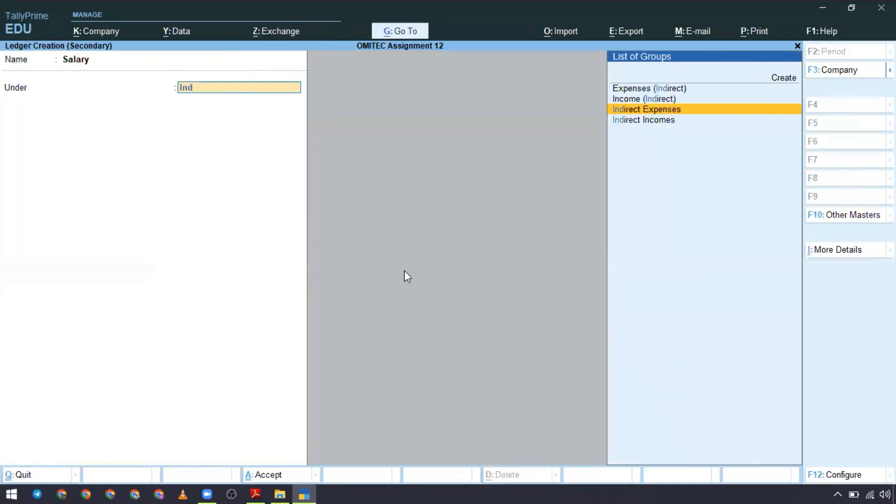
{"action": "key", "text": "Return"}
{"action": "key", "text": "Return"}
- Debit Salary 4,500 and credit Bank for the same amount in the payment voucher
{"action": "key", "text": "alt+Tab"}
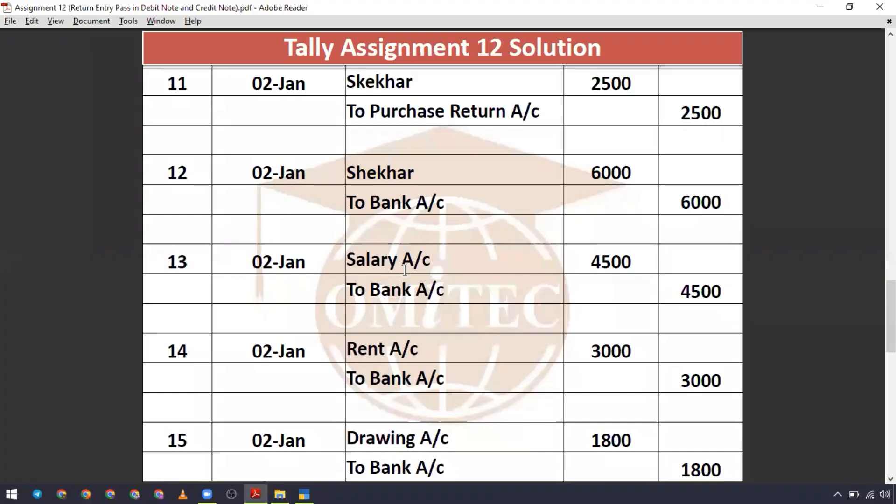
{"action": "key", "text": "alt+Tab"}
{"action": "type", "text": "4500"}
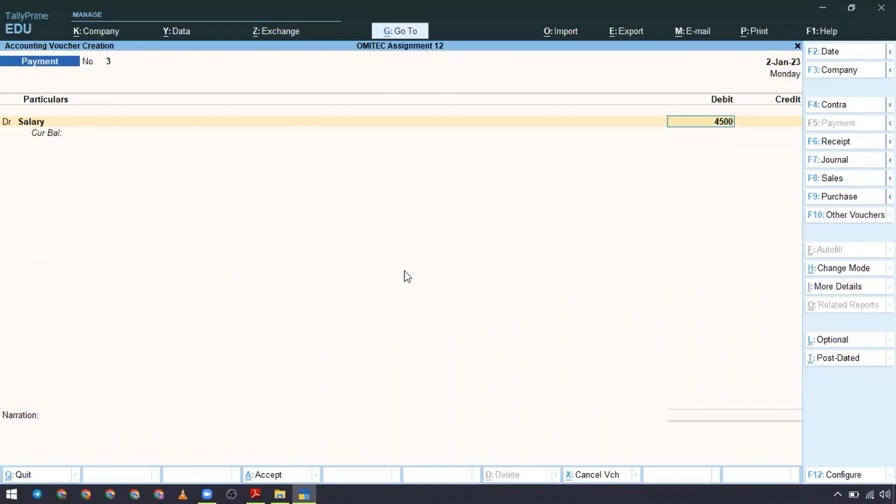
{"action": "key", "text": "Return"}
{"action": "key", "text": "Return"}
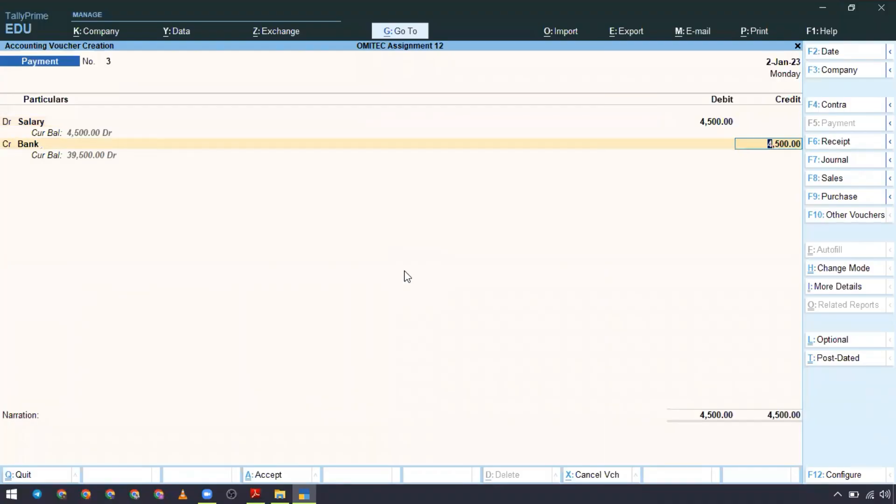
- Accept the default bank allocation for the 4,500 salary payment and save the voucher without a narration
{"action": "key", "text": "Return"}
{"action": "key", "text": "Return"}
{"action": "key", "text": "Return"}
{"action": "key", "text": "Return"}
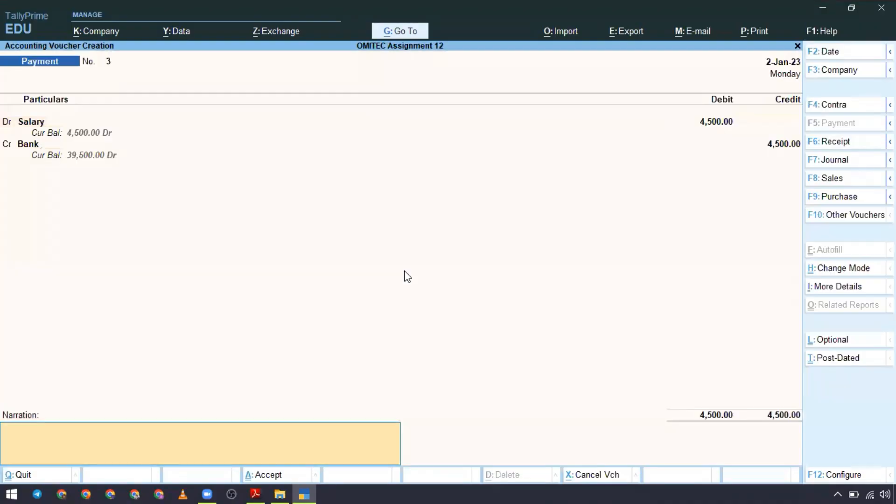
{"action": "key", "text": "alt+Tab"}
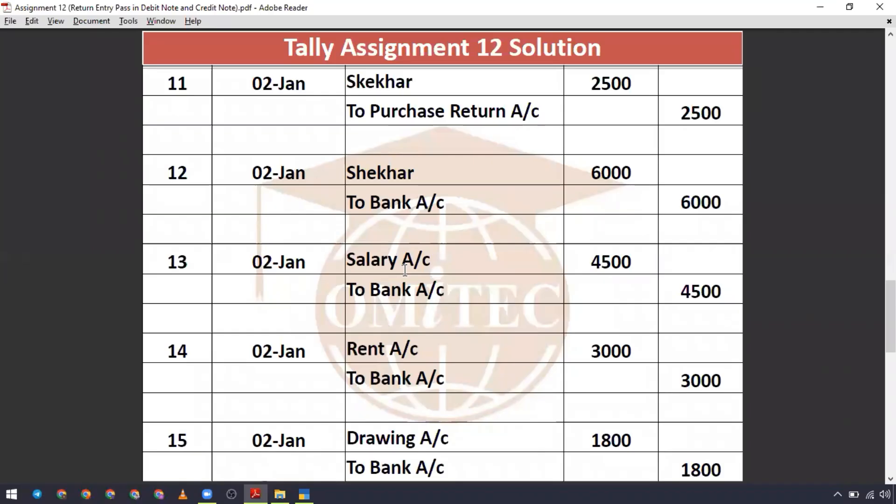
{"action": "key", "text": "alt+Tab"}
{"action": "key", "text": "Return"}
{"action": "key", "text": "Return"}
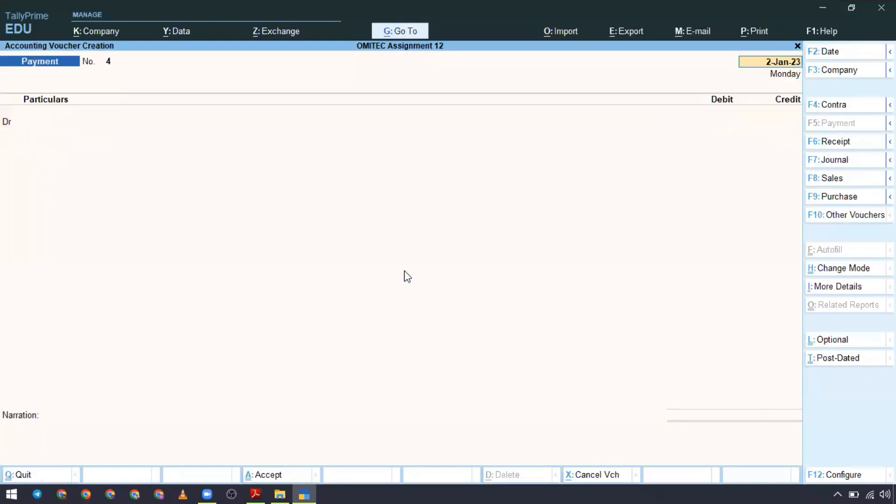
- Create the ledger Rent under Indirect Expenses from a new payment voucher dated 2 January 2023
{"action": "key", "text": "alt+c"}
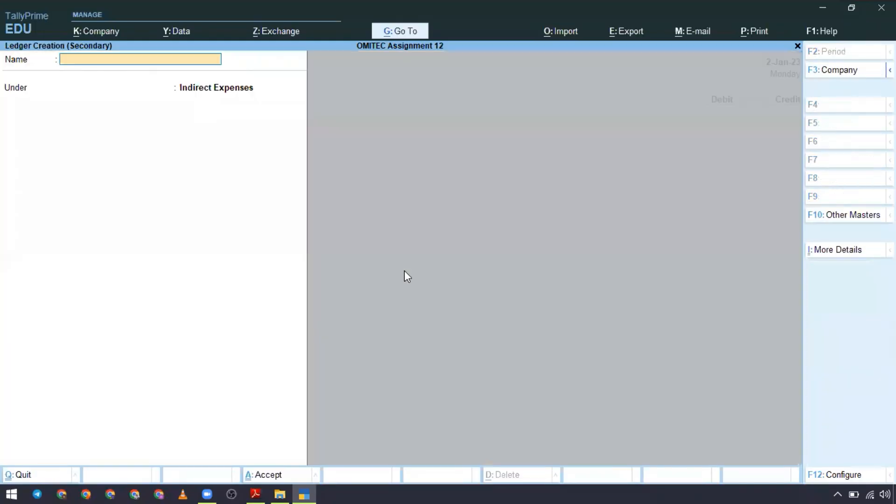
{"action": "type", "text": "Rent"}
{"action": "key", "text": "Return"}
{"action": "key", "text": "Return"}
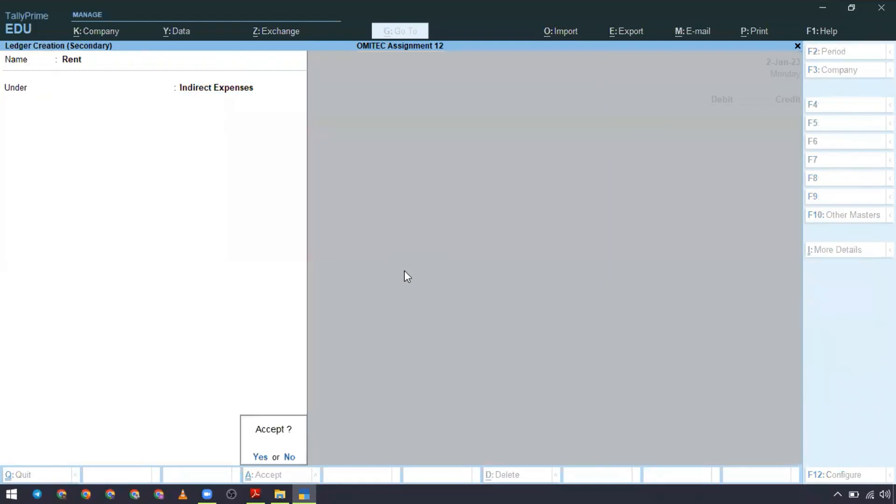
{"action": "key", "text": "Return"}
{"action": "key", "text": "Return"}
- Debit Rent 3,000 and credit Bank for the same amount, following the PDF's fourteenth entry
{"action": "key", "text": "alt+Tab"}
{"action": "key", "text": "alt+Tab"}
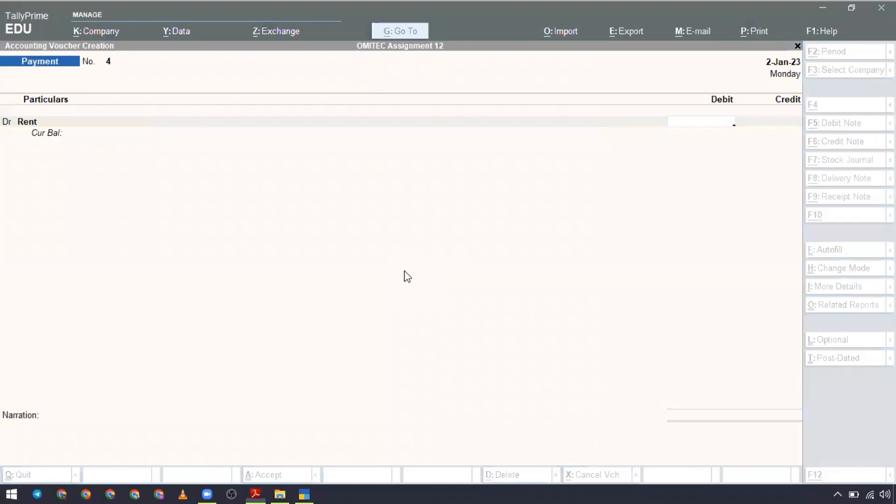
{"action": "type", "text": "3000"}
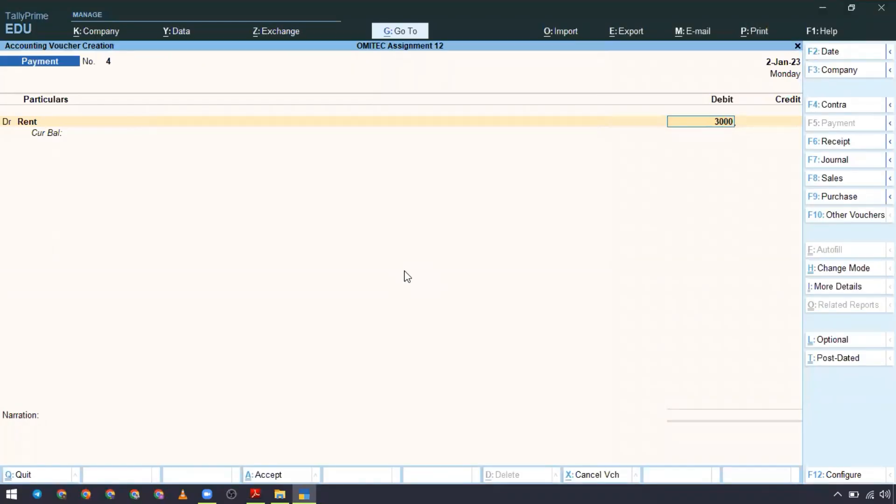
{"action": "key", "text": "Return"}
{"action": "key", "text": "Return"}
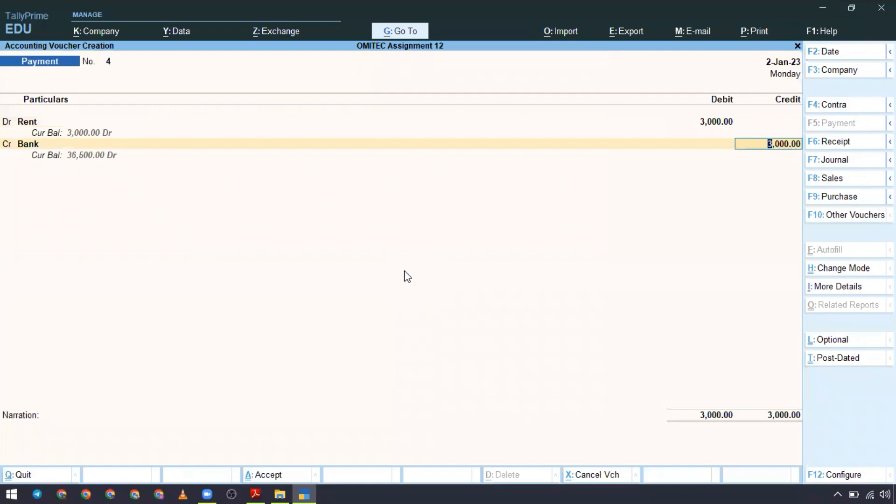
- Accept the default bank allocation for the 3,000 rent payment and save the voucher without a narration
{"action": "key", "text": "Return"}
{"action": "key", "text": "Return"}
{"action": "key", "text": "Return"}
{"action": "key", "text": "Return"}
{"action": "key", "text": "Return"}
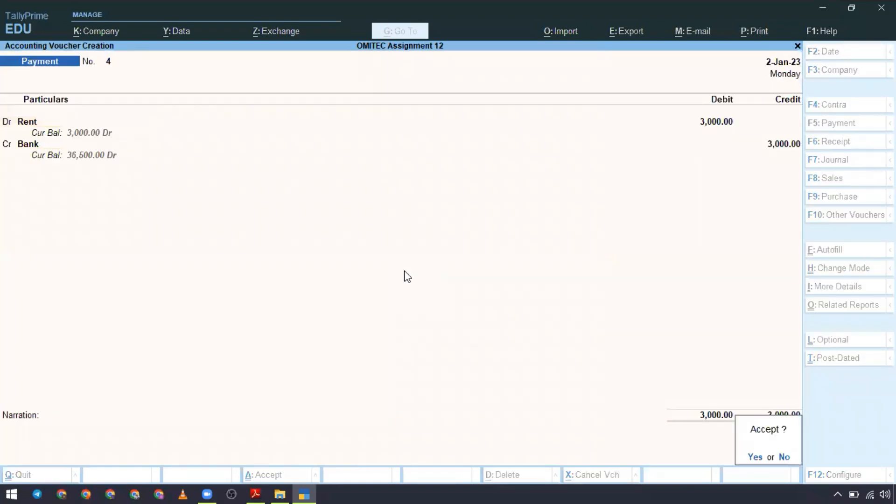
{"action": "key", "text": "Return"}
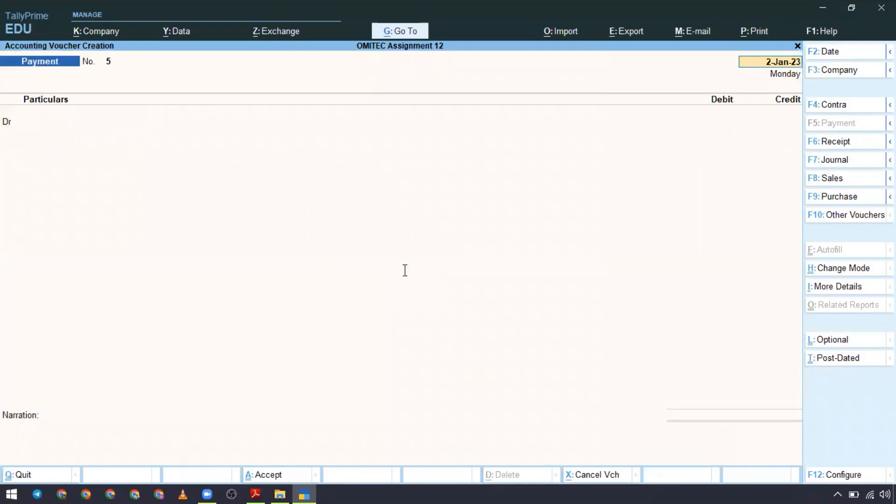
- For the PDF's fifteenth entry, create the ledger Drawing under Capital Account from a new payment voucher
{"action": "key", "text": "alt+Tab"}
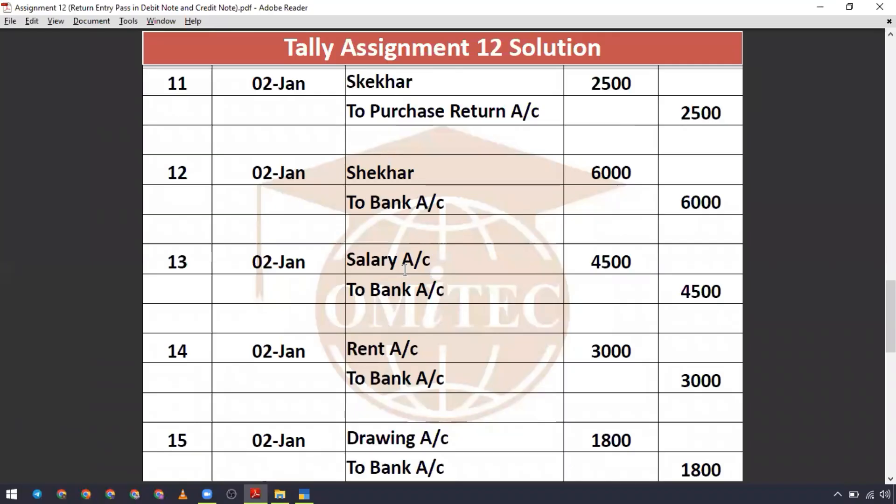
{"action": "key", "text": "alt+Tab"}
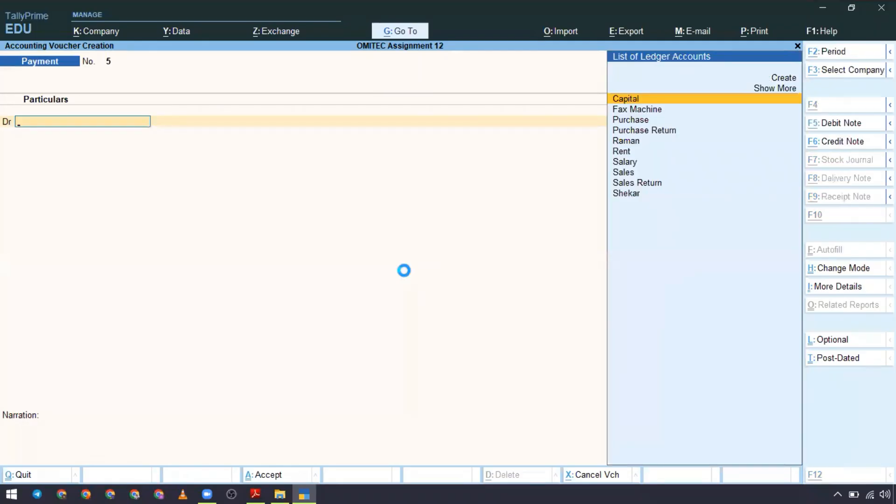
{"action": "key", "text": "alt+c"}
{"action": "type", "text": "Drawing"}
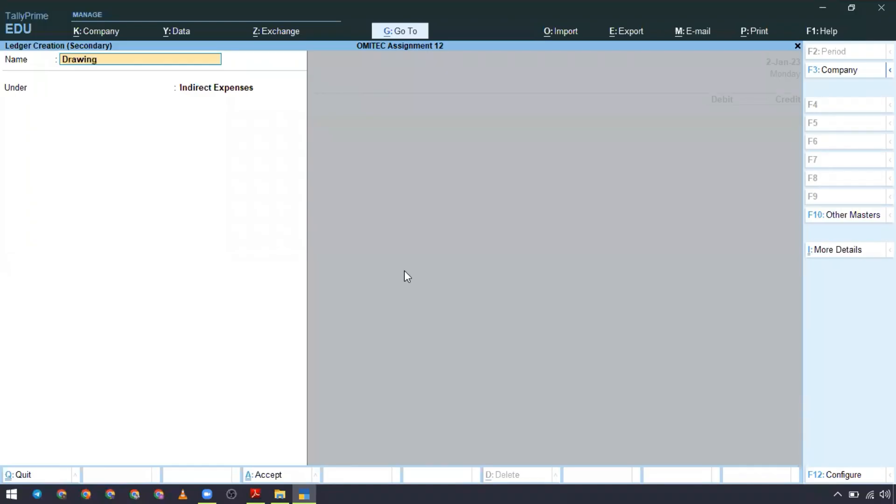
{"action": "key", "text": "Return"}
{"action": "type", "text": "Ca"}
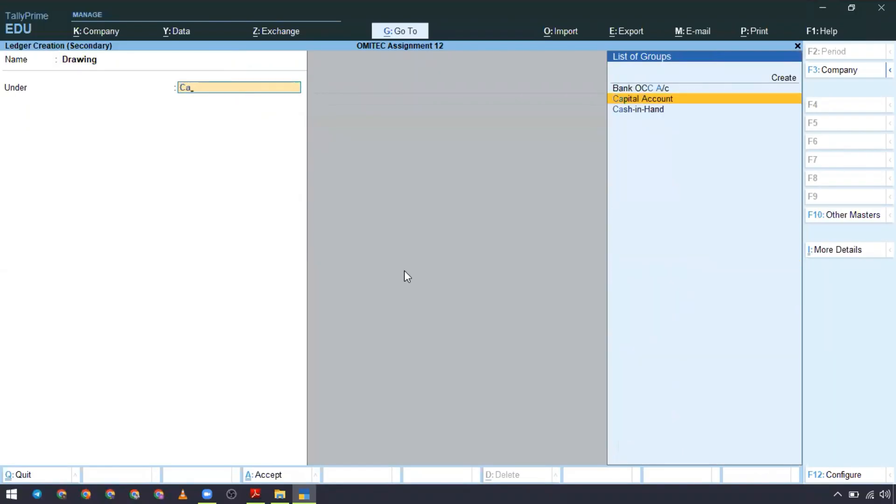
{"action": "key", "text": "Return"}
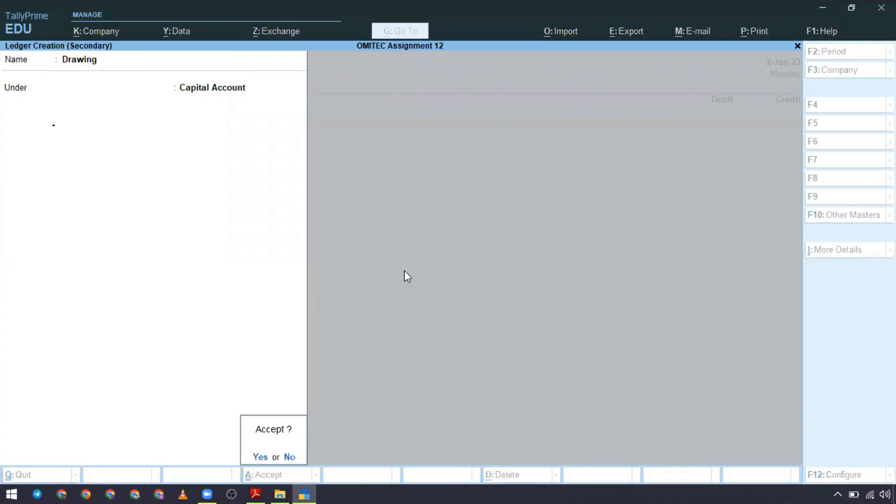
{"action": "key", "text": "Return"}
- Debit Drawing 1,800 and credit Bank for the same amount, following the PDF's fifteenth entry
{"action": "type", "text": "1800"}
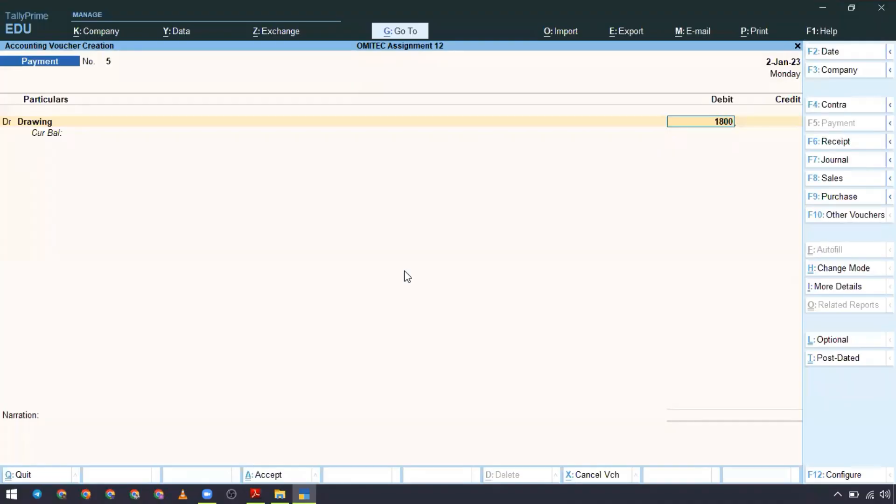
{"action": "key", "text": "Return"}
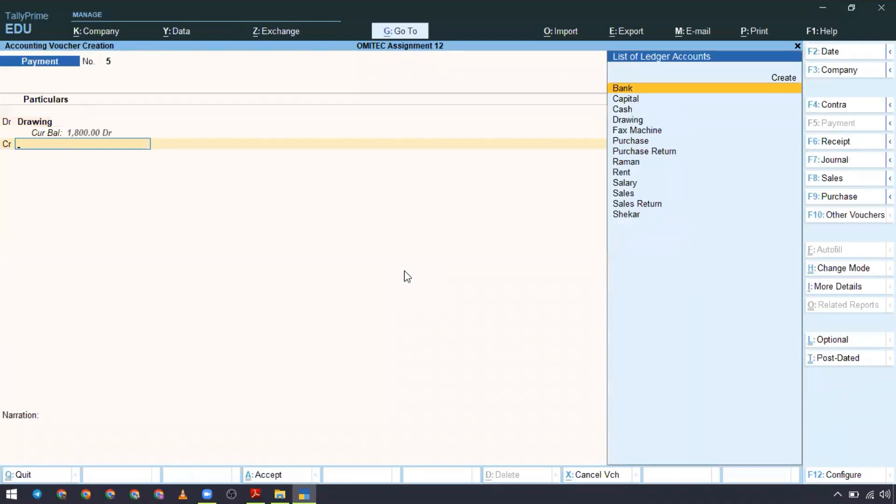
{"action": "key", "text": "Return"}
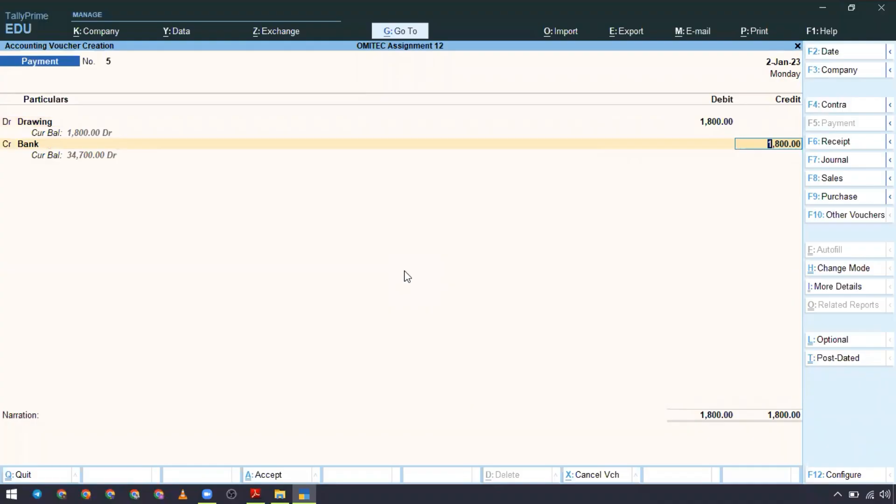
{"action": "key", "text": "Return"}
- Accept the default bank allocation for the 1,800 drawing payment and save the voucher without a narration
{"action": "key", "text": "Return"}
{"action": "key", "text": "Return"}
{"action": "key", "text": "Return"}
{"action": "key", "text": "Return"}
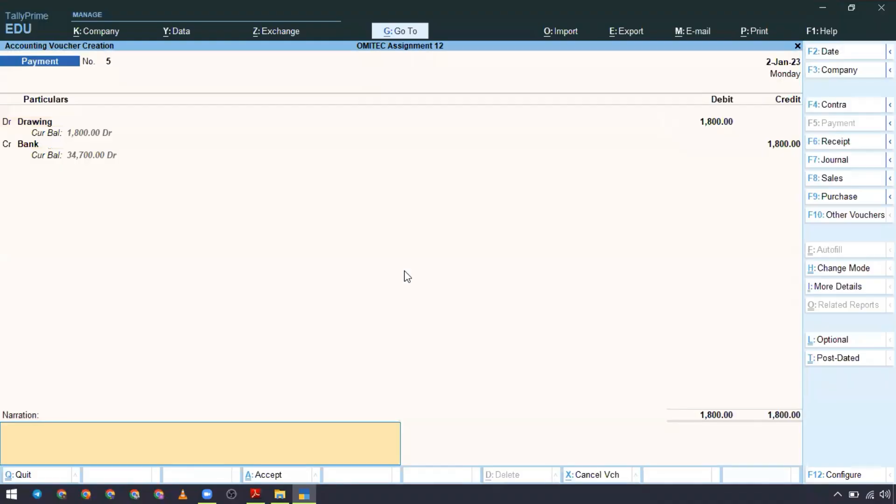
{"action": "key", "text": "Return"}
{"action": "key", "text": "Return"}
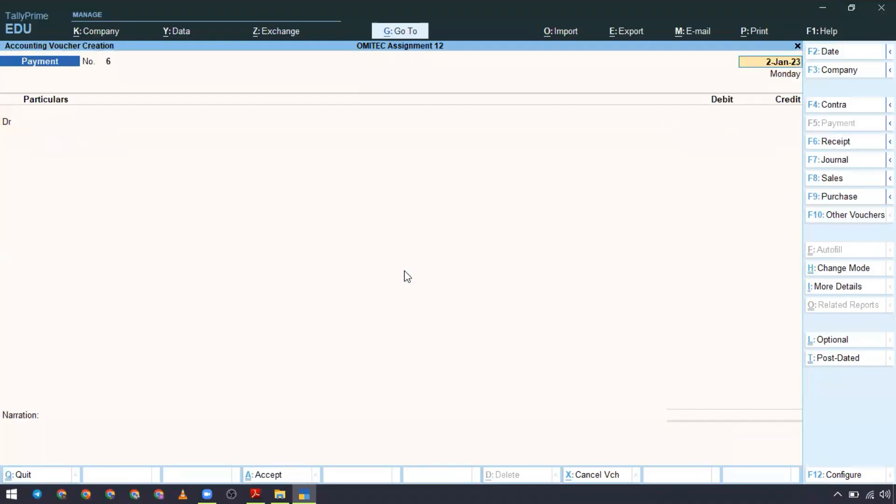
- Check the assignment PDF beyond the fifteenth entry and leave the blank payment voucher for the Gateway of Tally
{"action": "key", "text": "alt+Tab"}
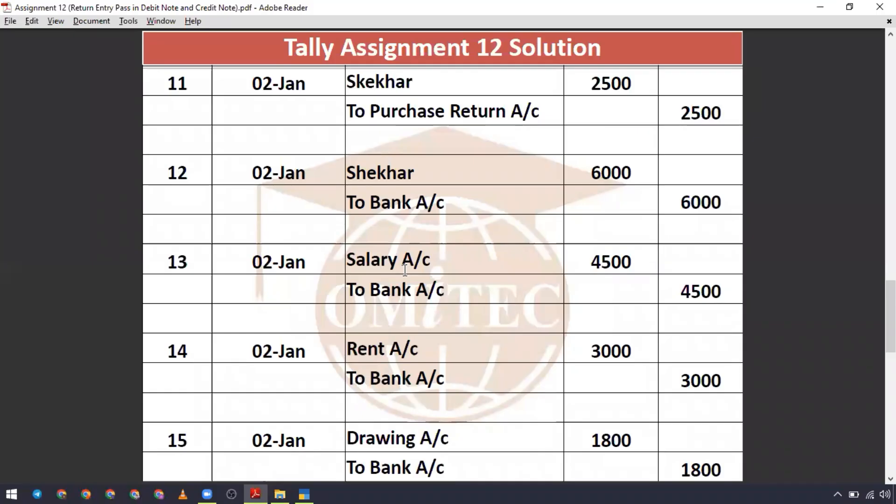
{"action": "scroll", "coordinate": [404, 271], "scroll_direction": "down", "scroll_amount": 3}
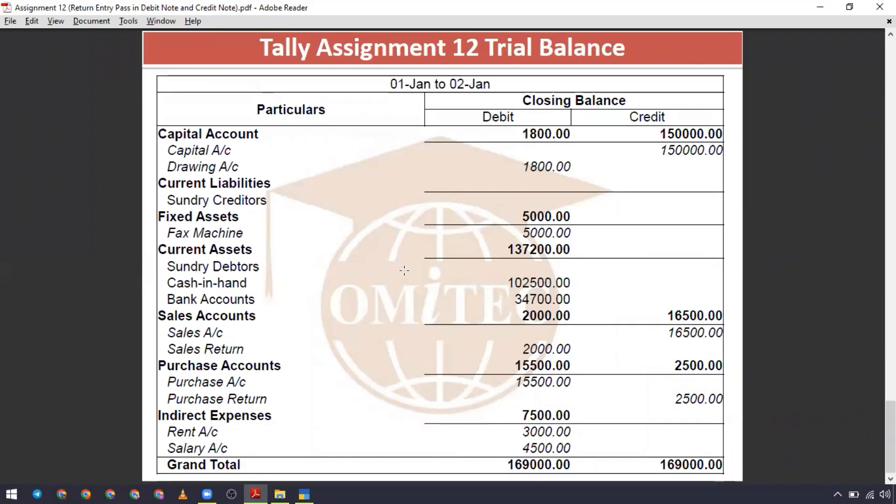
{"action": "key", "text": "alt+Tab"}
{"action": "key", "text": "Escape"}
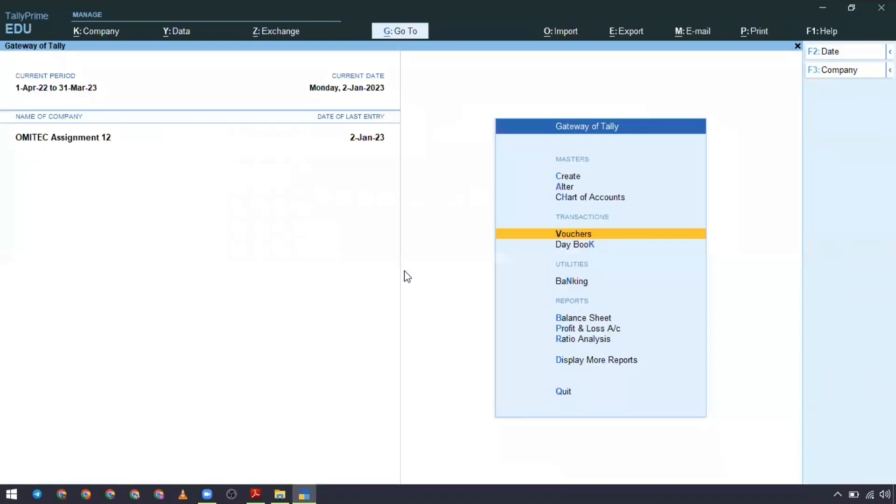
- Open the company's Statistics report to review the number of vouchers and accounts recorded by type
{"action": "key", "text": "Up"}
{"action": "key", "text": "Up"}
{"action": "key", "text": "Up"}
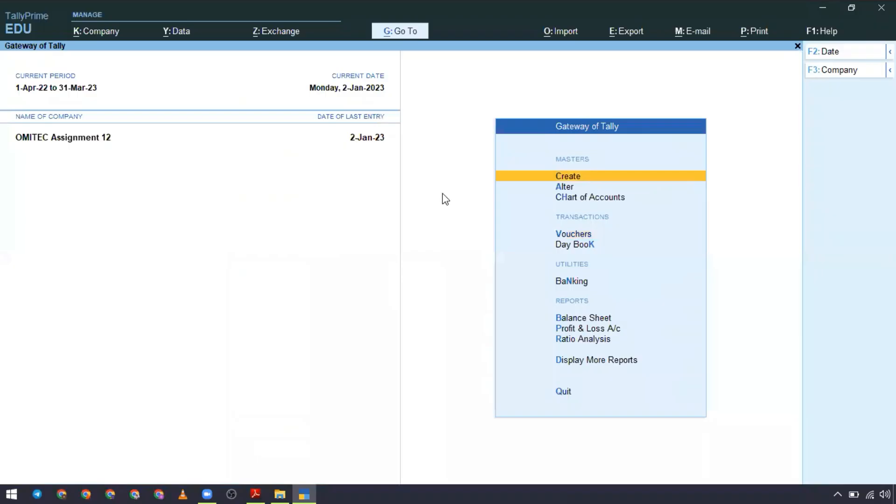
{"action": "key", "text": "Down"}
{"action": "key", "text": "Down"}
{"action": "key", "text": "Down"}
{"action": "key", "text": "Down"}
{"action": "key", "text": "Down"}
{"action": "key", "text": "Down"}
{"action": "key", "text": "Down"}
{"action": "key", "text": "Down"}
{"action": "key", "text": "Down"}
{"action": "key", "text": "Return"}
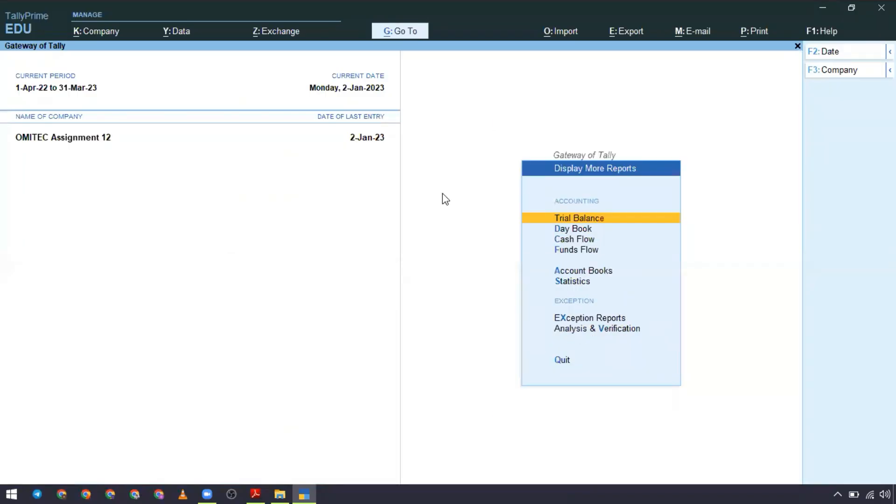
{"action": "key", "text": "Down"}
{"action": "key", "text": "Down"}
{"action": "key", "text": "Down"}
{"action": "key", "text": "Down"}
{"action": "key", "text": "Down"}
{"action": "key", "text": "Return"}
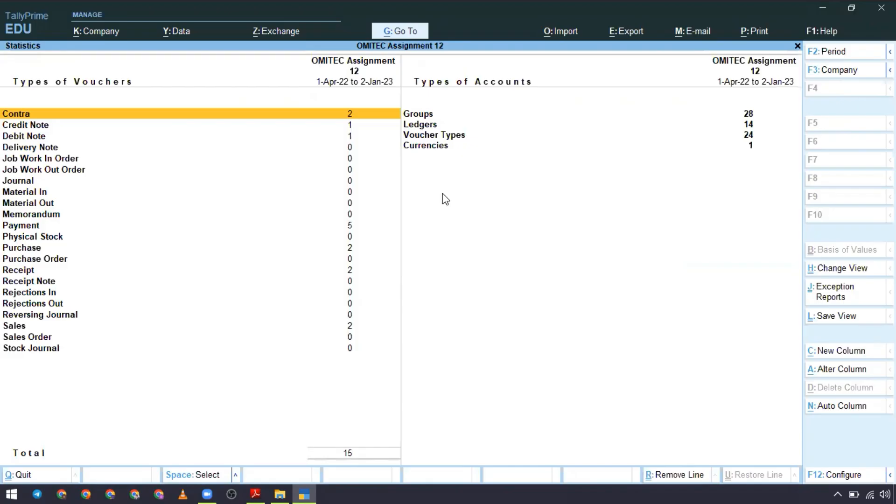
- Close the statistics and open the Trial Balance in detailed format, listing the ledgers under each group
{"action": "key", "text": "Escape"}
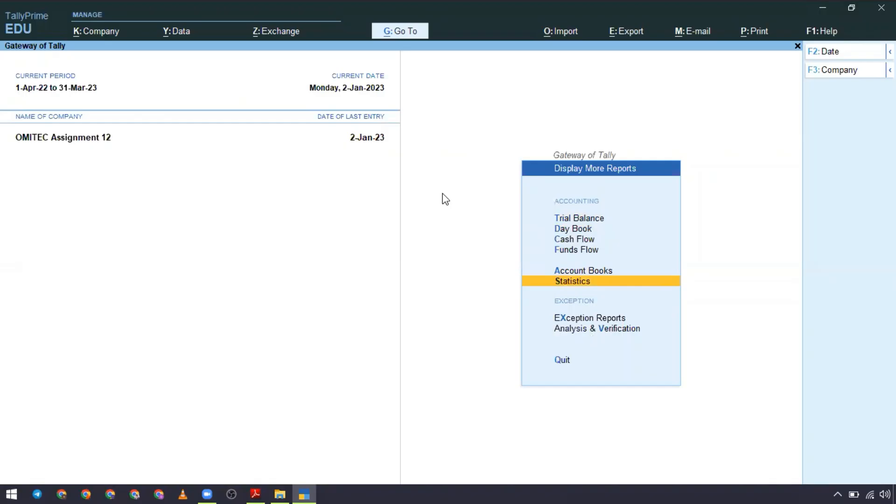
{"action": "key", "text": "Escape"}
{"action": "key", "text": "Return"}
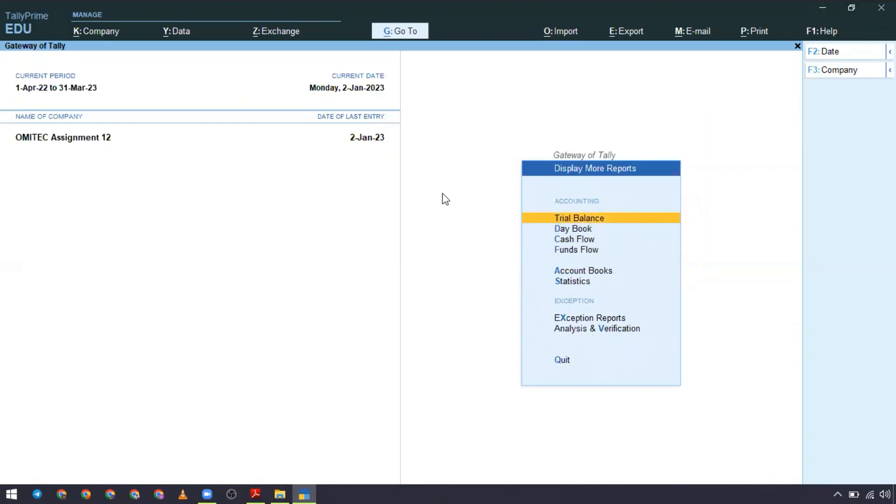
{"action": "key", "text": "Return"}
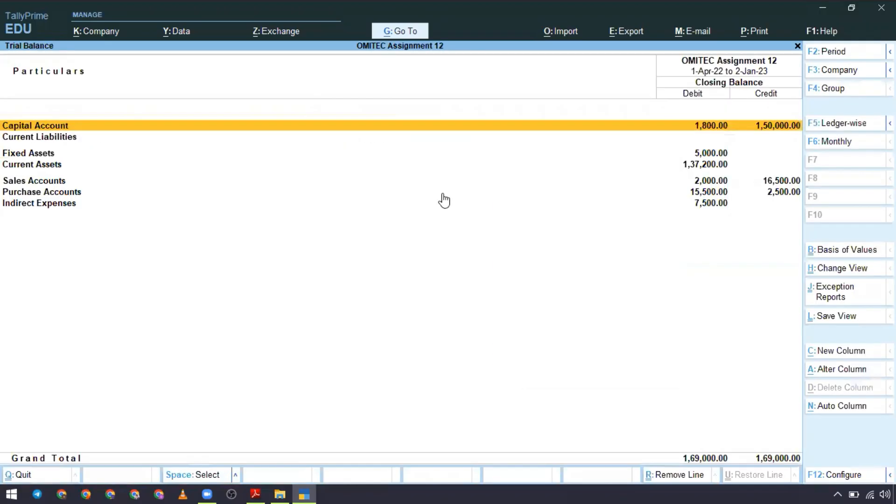
{"action": "key", "text": "alt+F5"}
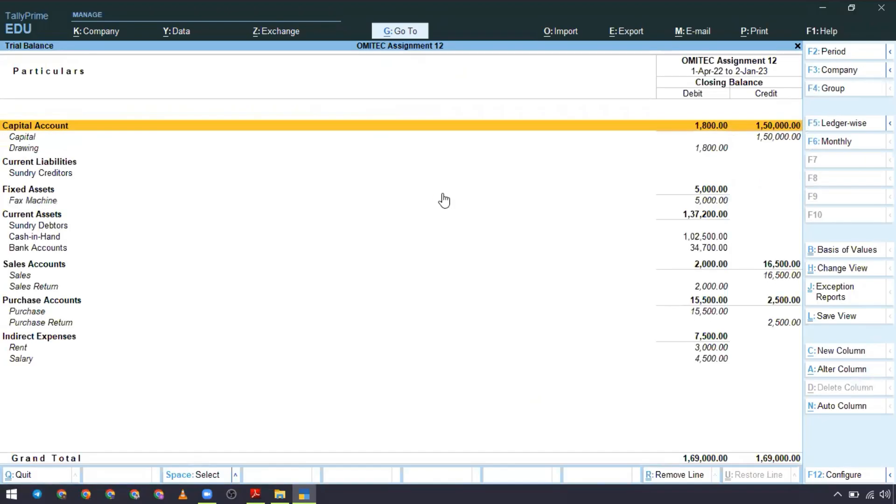
- Compare the Capital Account, Capital and Drawing balances with the trial balance in the assignment PDF
{"action": "key", "text": "Down"}
{"action": "key", "text": "Down"}
{"action": "key", "text": "Down"}
{"action": "key", "text": "Up"}
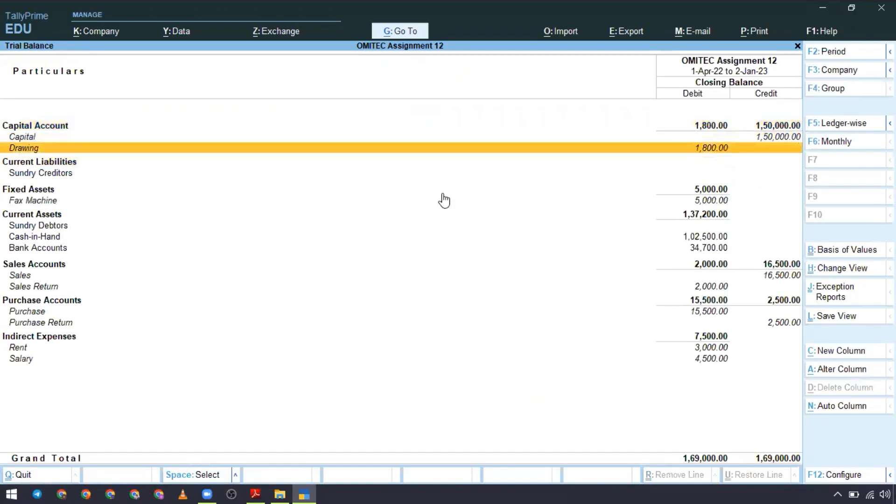
{"action": "key", "text": "Up"}
{"action": "key", "text": "Up"}
{"action": "key", "text": "alt"}
{"action": "key", "text": "alt+Tab"}
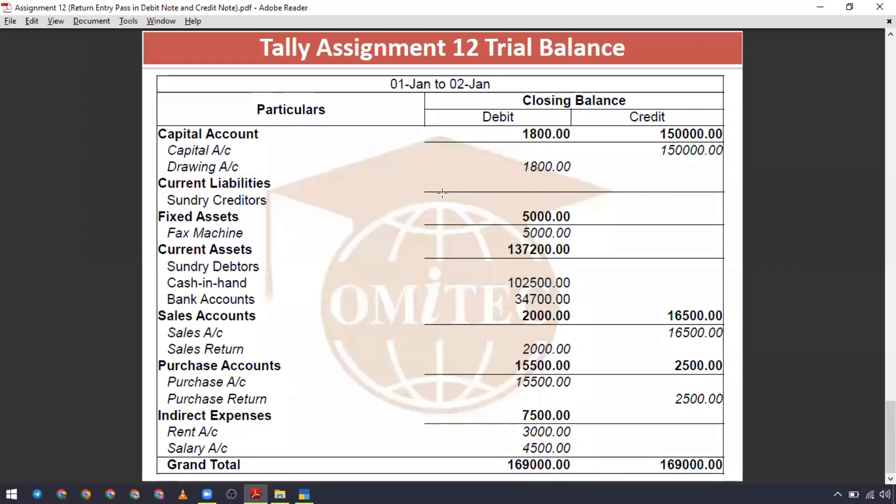
{"action": "key", "text": "alt+Tab"}
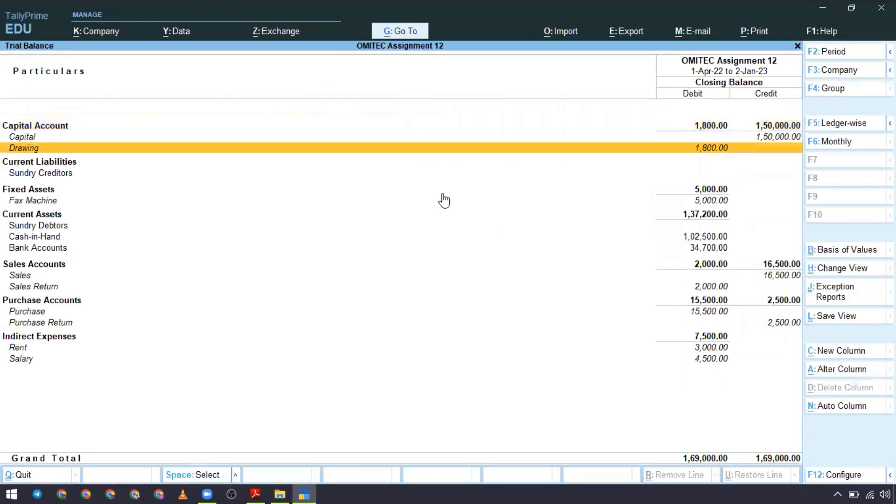
- Compare the Current Liabilities and Fixed Assets balances, including Sundry Creditors and Fax Machine, with the PDF's trial balance
{"action": "key", "text": "Down"}
{"action": "key", "text": "Down"}
{"action": "key", "text": "Down"}
{"action": "key", "text": "Down"}
{"action": "key", "text": "alt+Tab"}
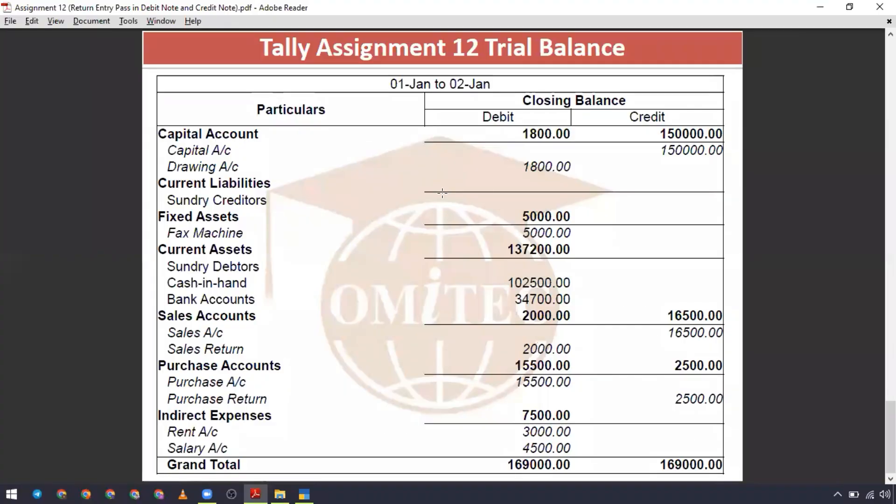
{"action": "key", "text": "alt+Tab"}
- Compare the Current Assets balances, including Sundry Debtors, Cash-in-Hand and Bank Accounts, with the PDF's trial balance
{"action": "key", "text": "Down"}
{"action": "key", "text": "Down"}
{"action": "key", "text": "Up"}
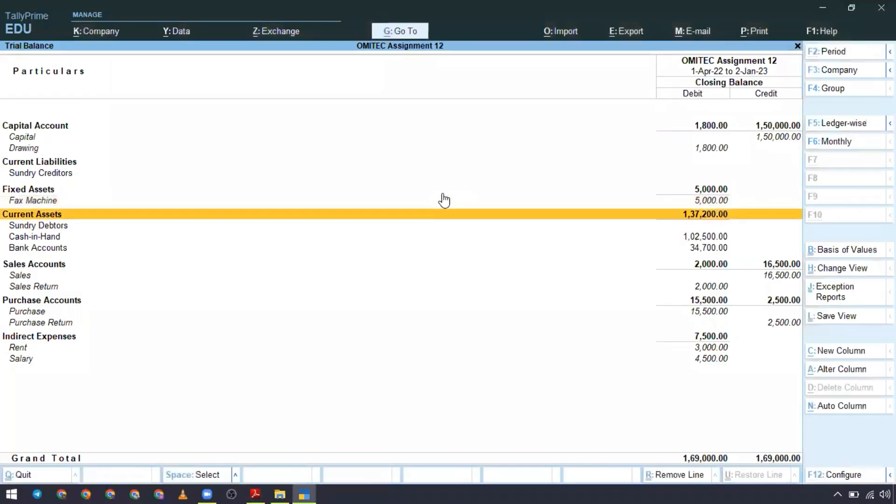
{"action": "key", "text": "Down"}
{"action": "key", "text": "Down"}
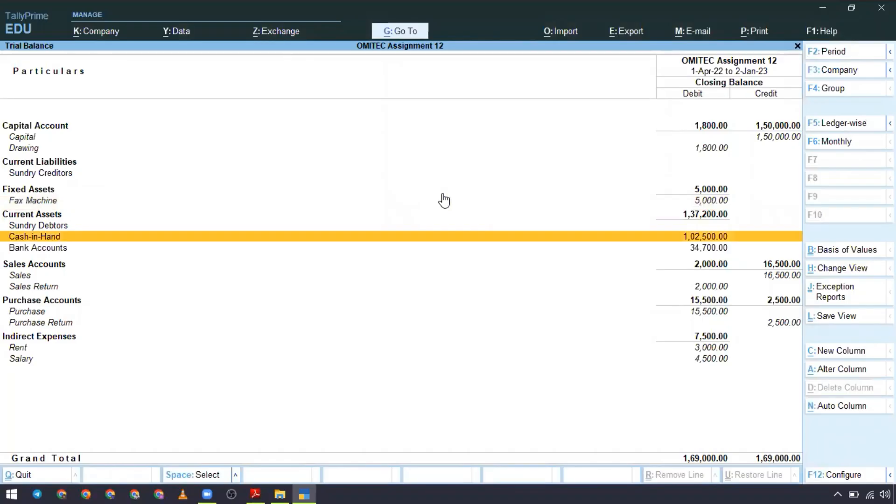
{"action": "key", "text": "alt+Tab"}
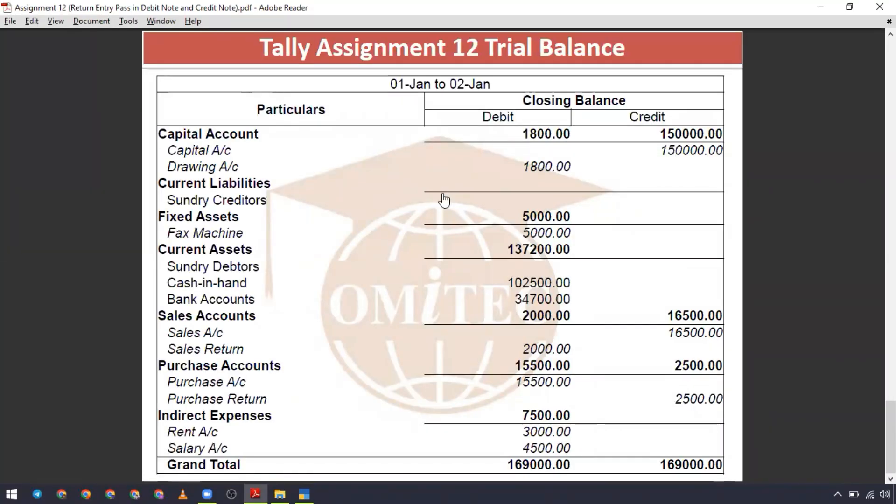
{"action": "key", "text": "alt+Tab"}
- Compare the Sales Accounts balances, covering Sales and Sales Return, with the PDF's trial balance
{"action": "key", "text": "Down"}
{"action": "key", "text": "Down"}
{"action": "key", "text": "Down"}
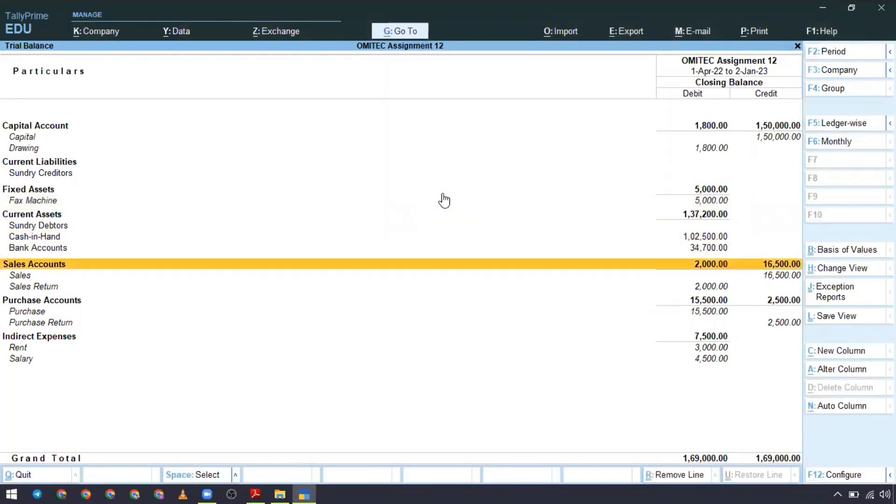
{"action": "key", "text": "Down"}
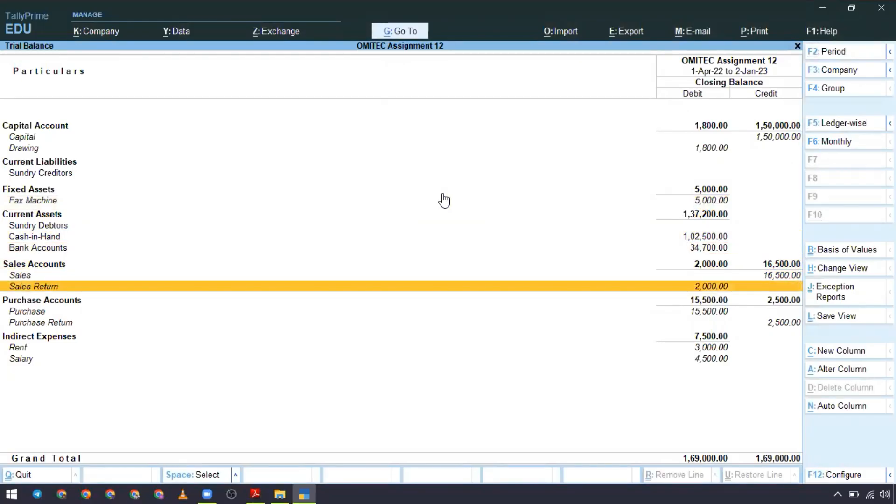
{"action": "key", "text": "alt+Tab"}
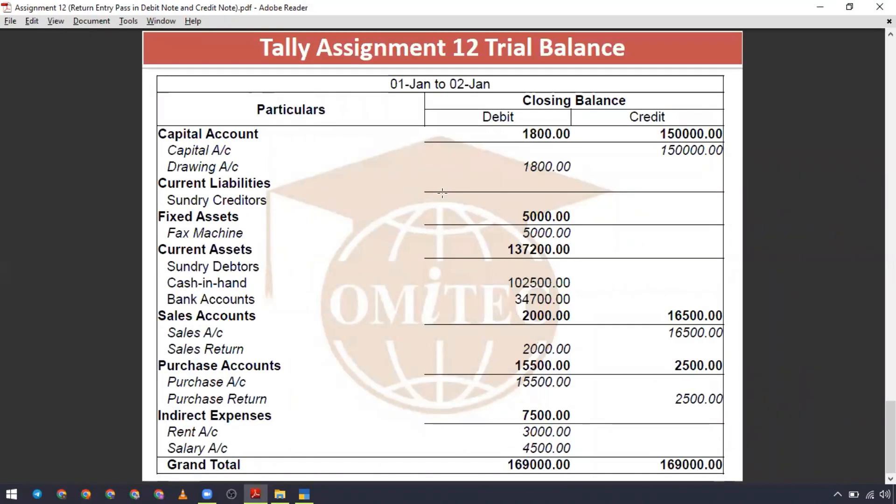
{"action": "key", "text": "alt+Tab"}
- Compare the Purchase Accounts and Indirect Expenses balances and the grand totals with the PDF's trial balance
{"action": "key", "text": "Down"}
{"action": "key", "text": "Down"}
{"action": "key", "text": "Down"}
{"action": "key", "text": "Down"}
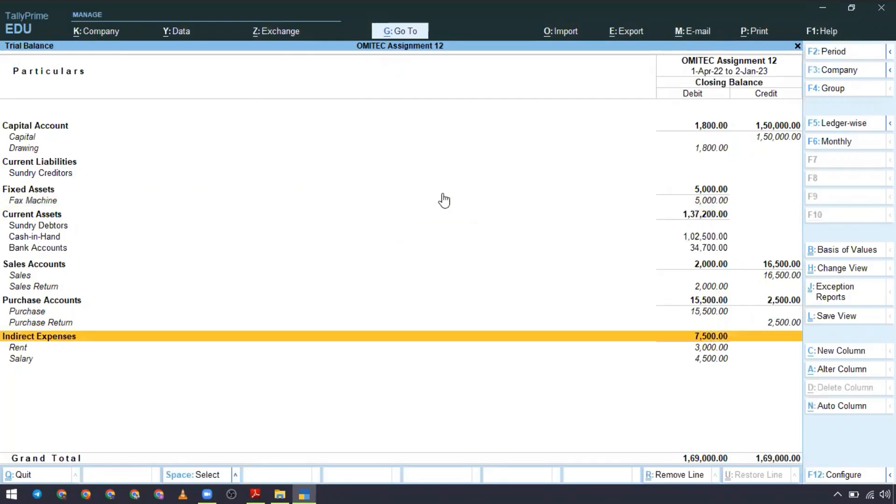
{"action": "key", "text": "Down"}
{"action": "key", "text": "Down"}
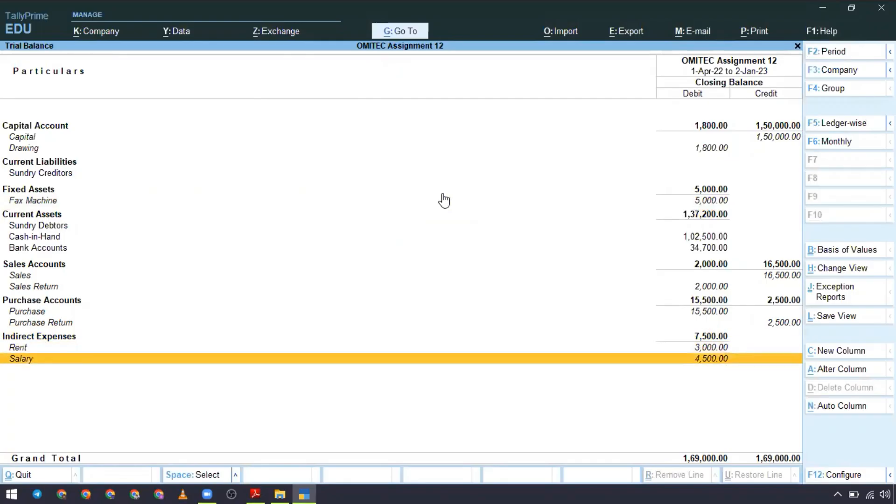
{"action": "key", "text": "alt+Tab"}
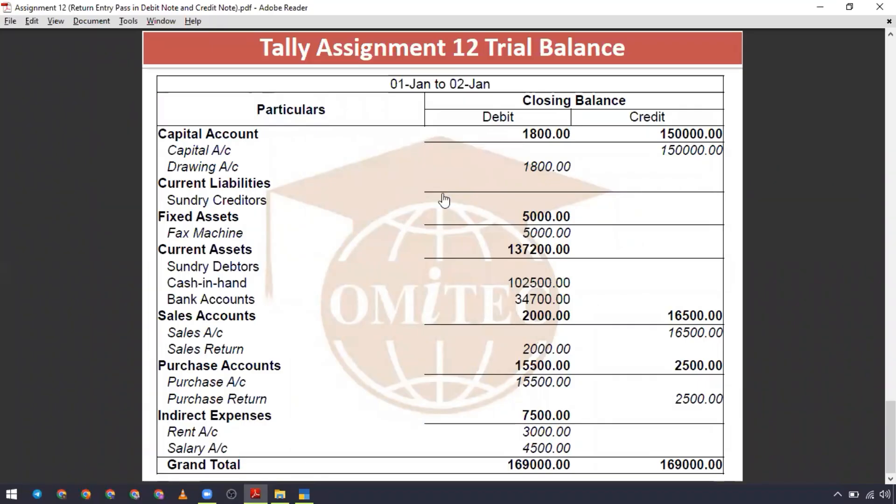
{"action": "key", "text": "alt+Tab"}
{"action": "key", "text": "alt+Tab"}
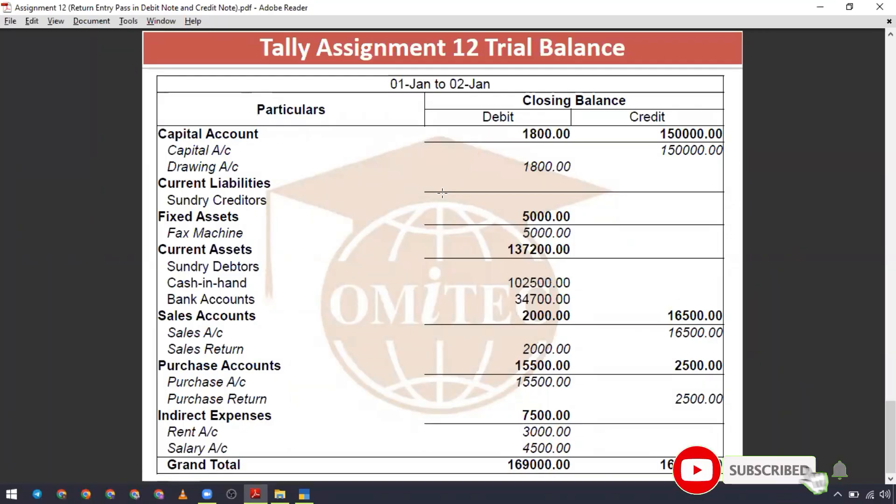
{"action": "key", "text": "alt+Tab"}
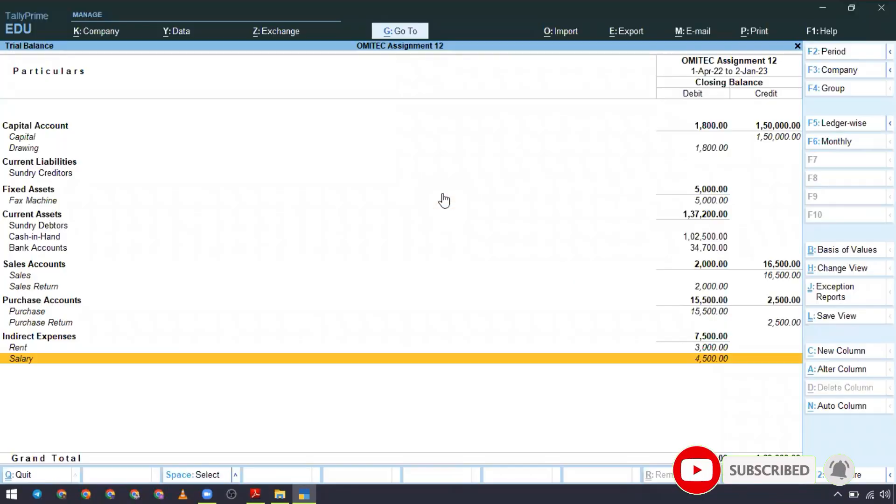